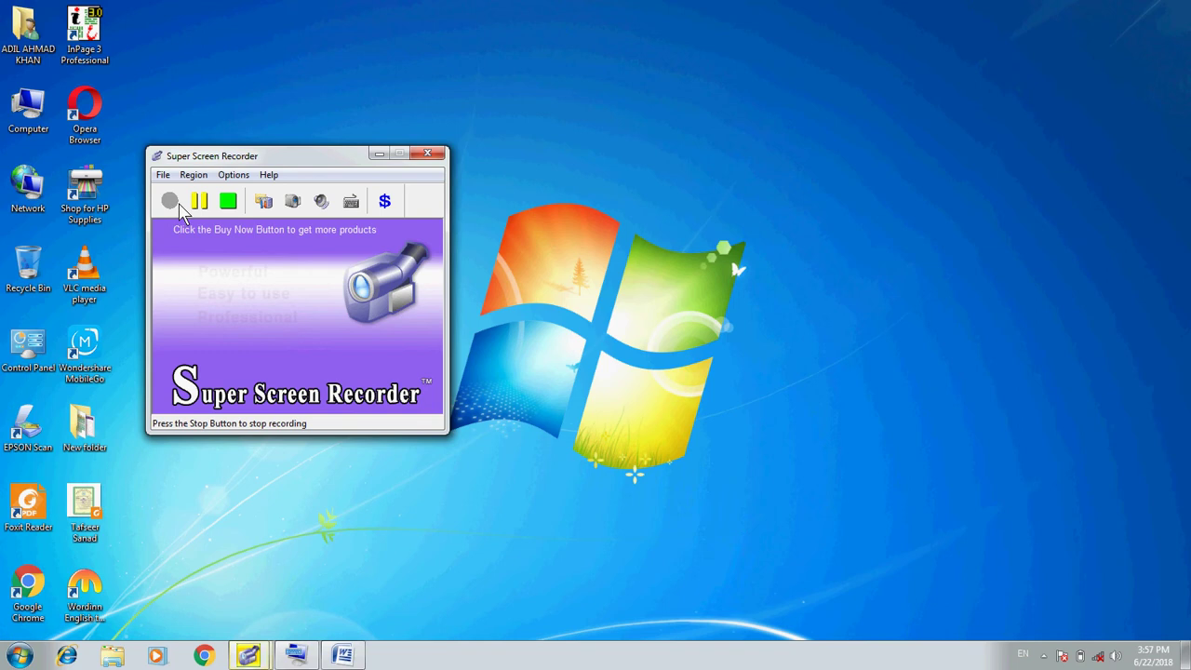
Start the screen recording, refresh the desktop, and minimize the recorder window
left_click(586, 153)
right_click(587, 153)
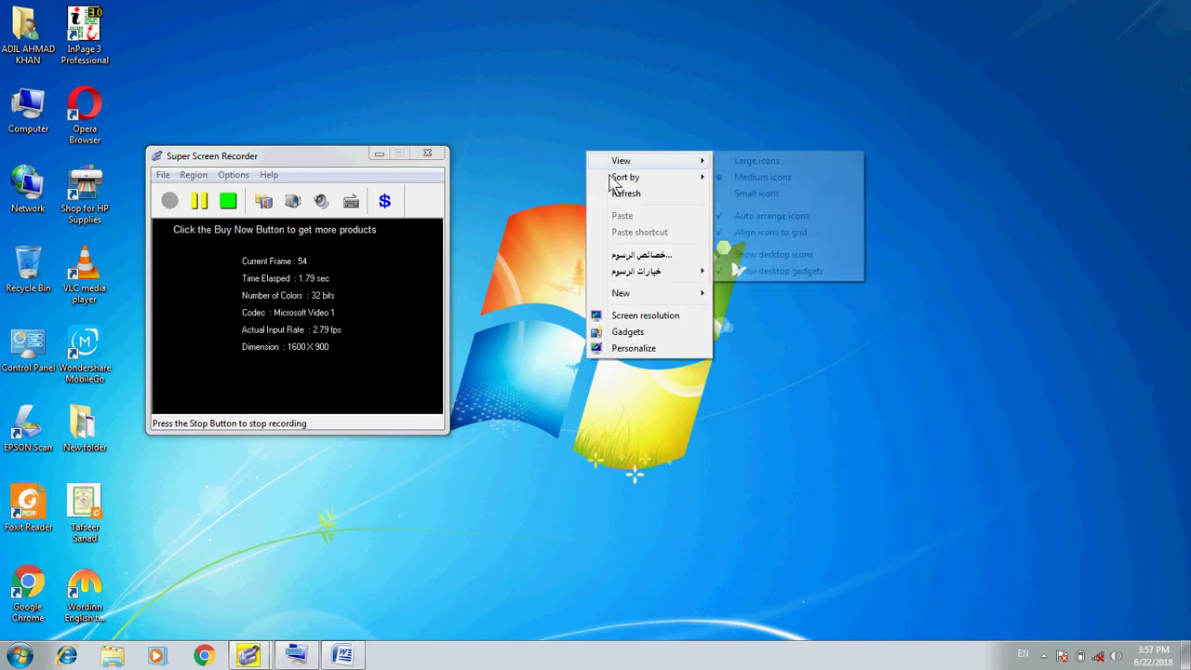
left_click(623, 196)
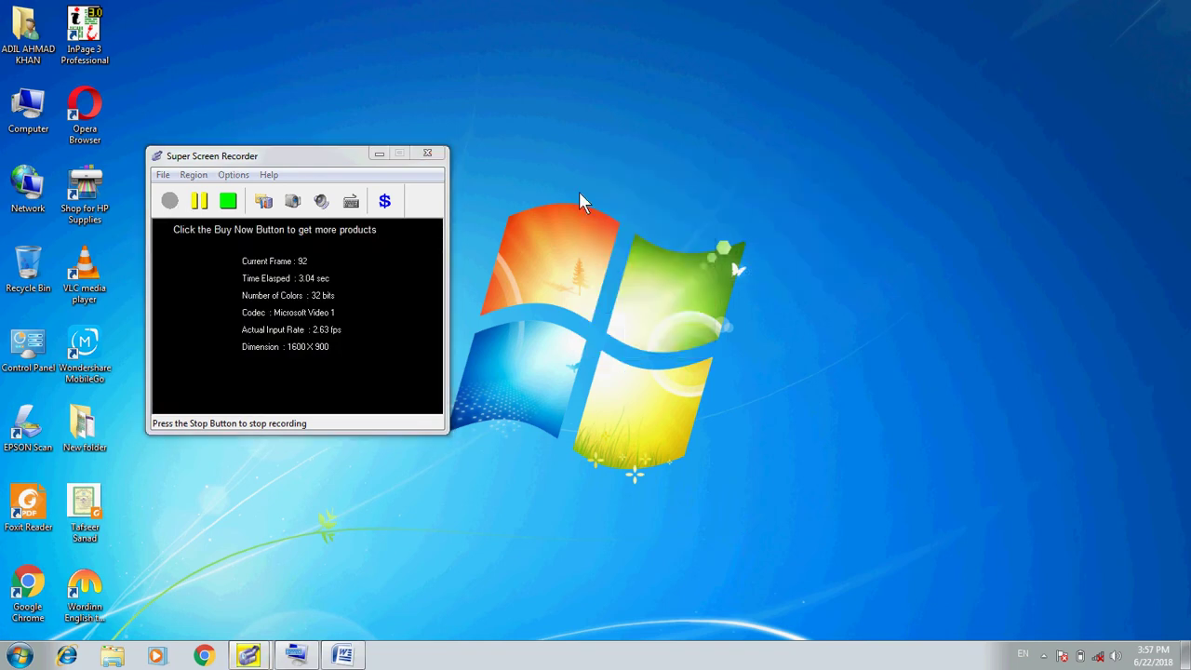
left_click(379, 153)
Refresh the desktop twice more and restore the Word document window
right_click(284, 101)
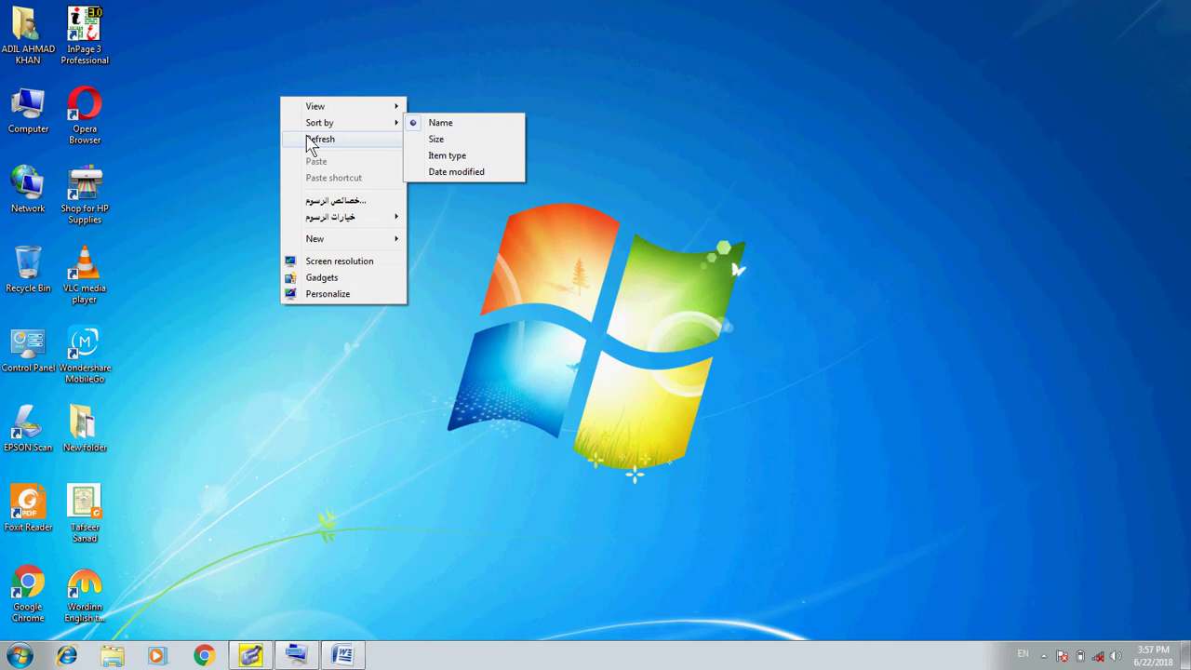
left_click(312, 138)
right_click(317, 162)
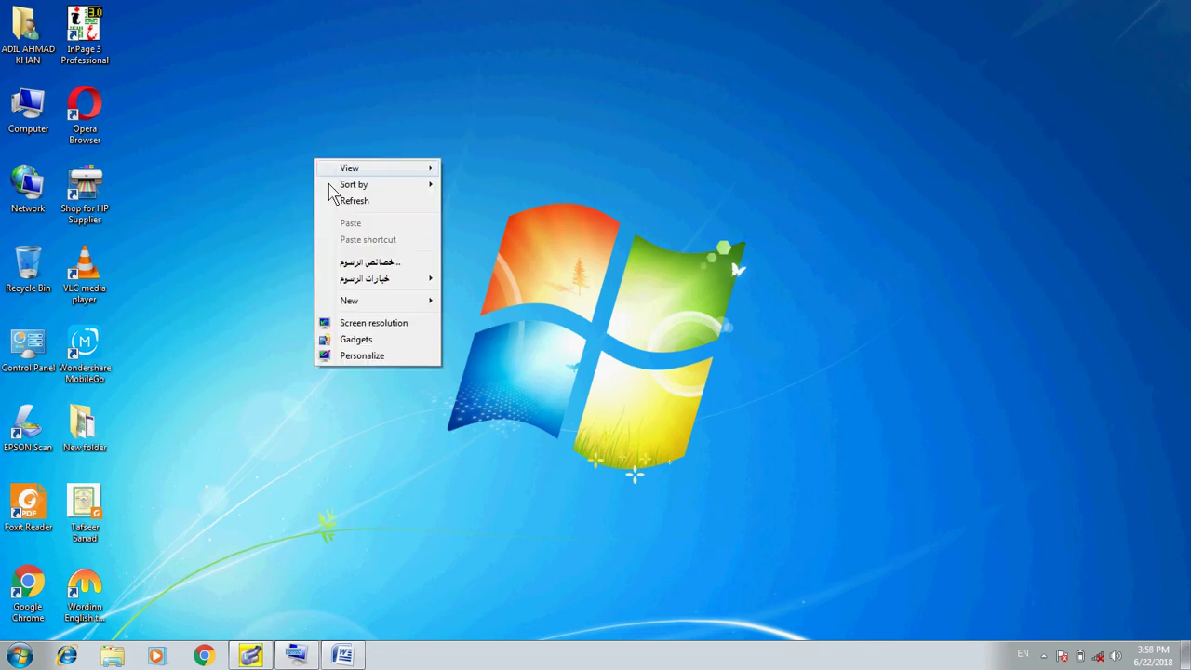
left_click(353, 202)
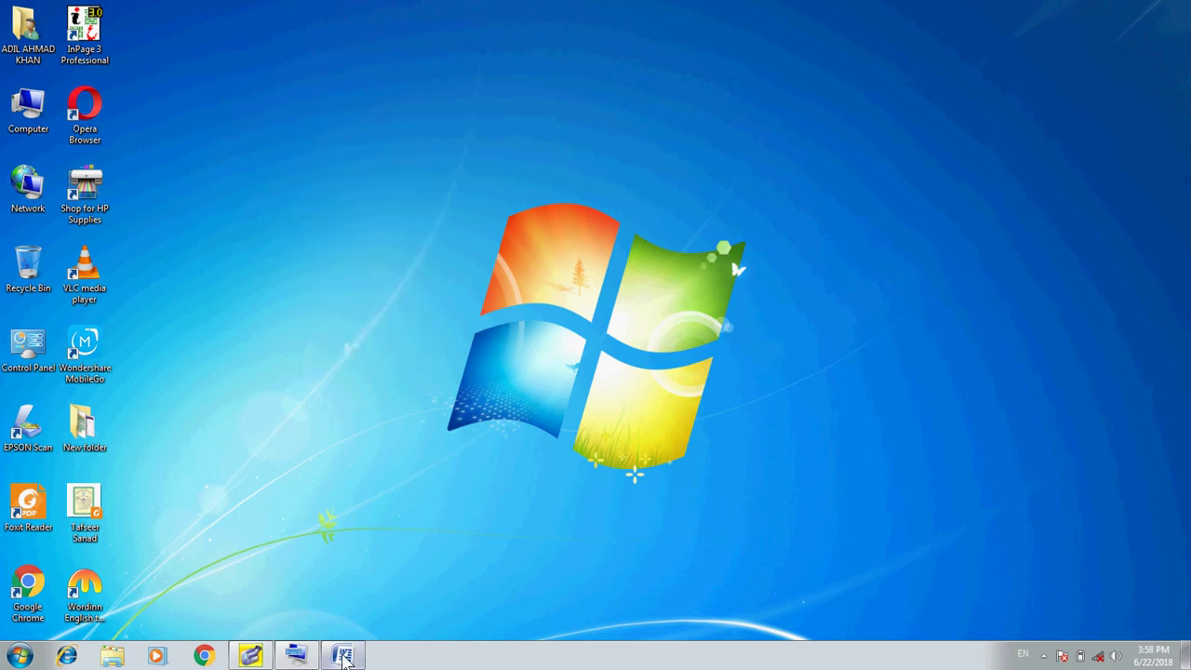
left_click(343, 655)
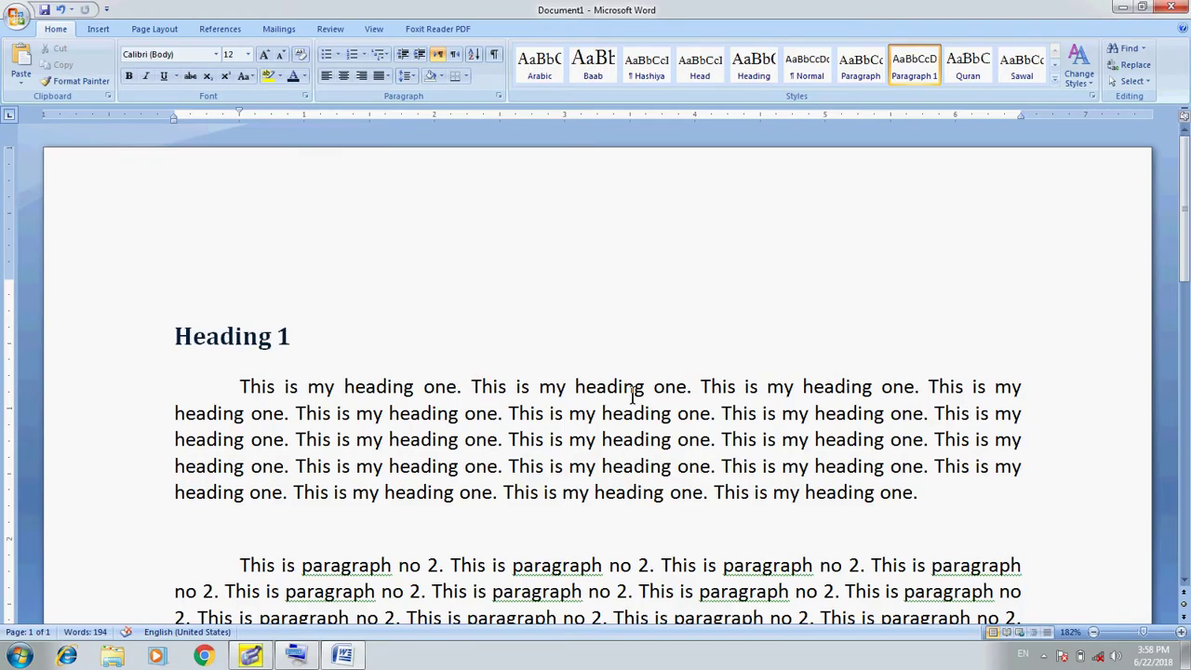
left_click(383, 329)
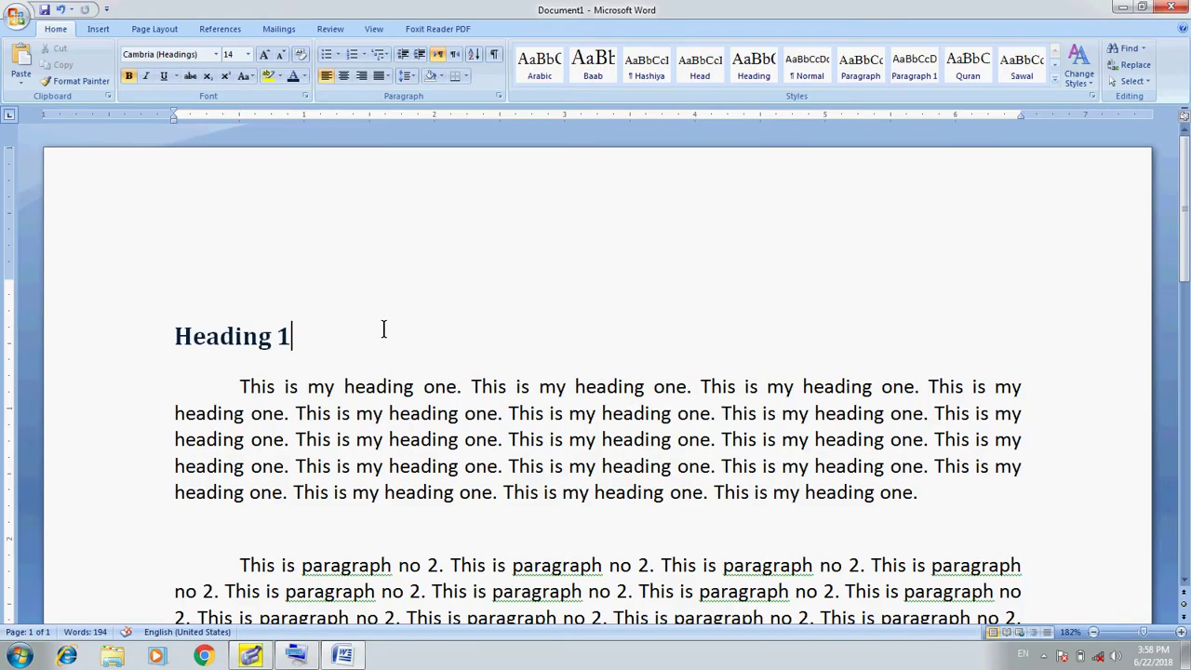
key("Right")
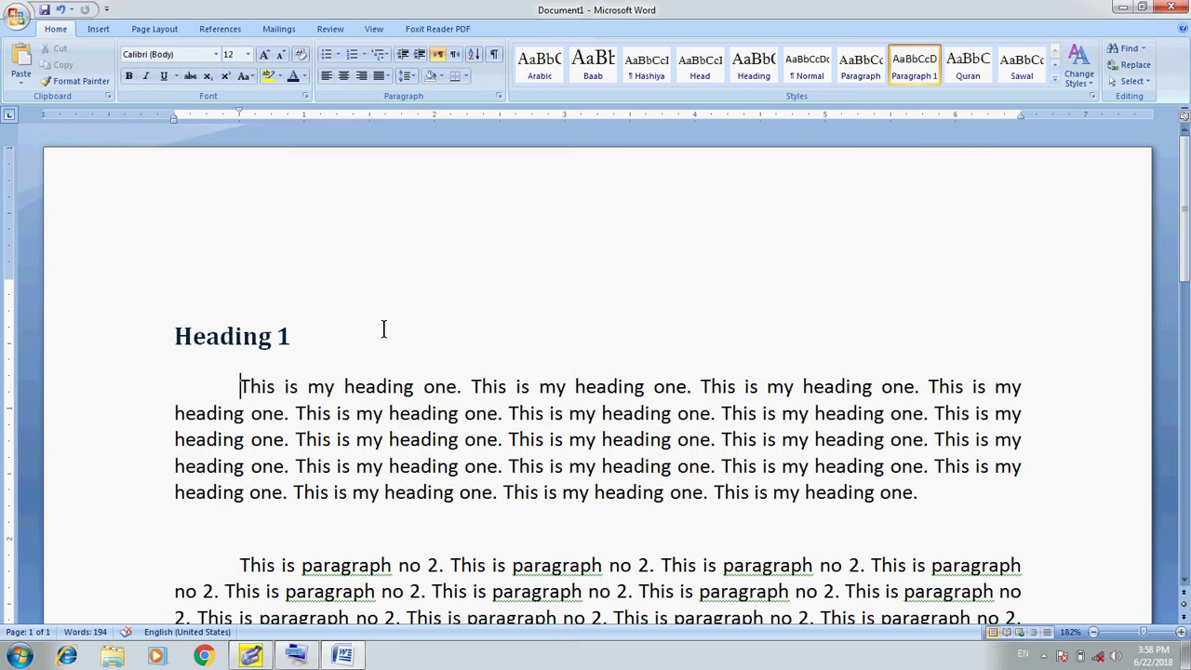
left_click(299, 656)
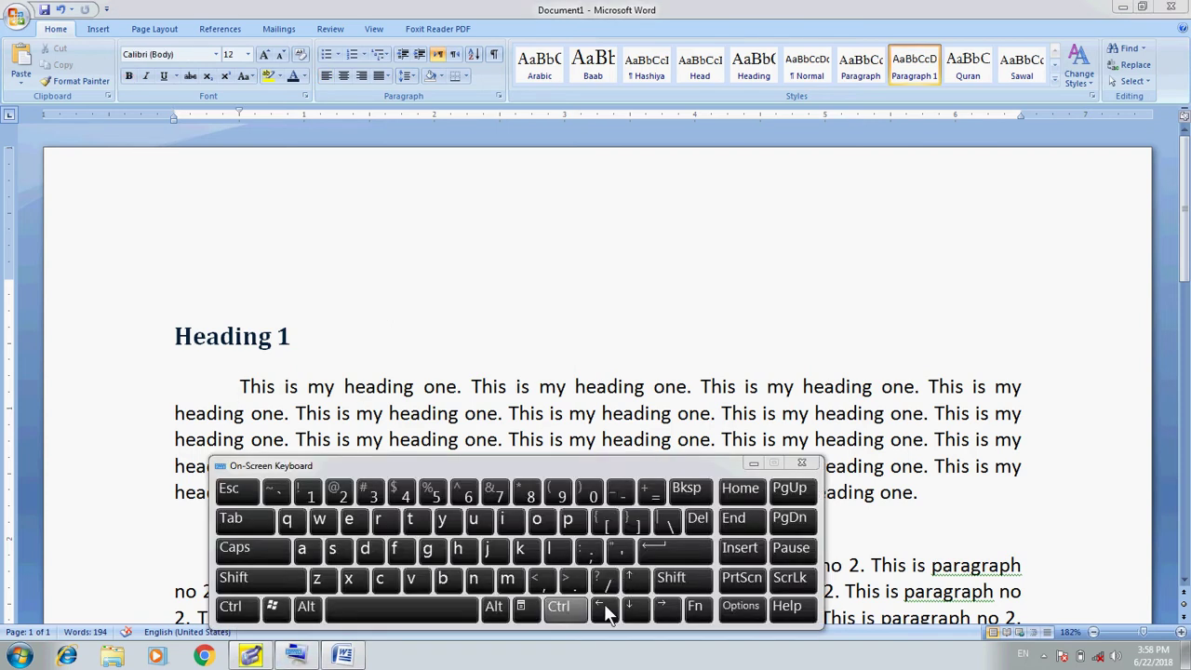
key("ctrl")
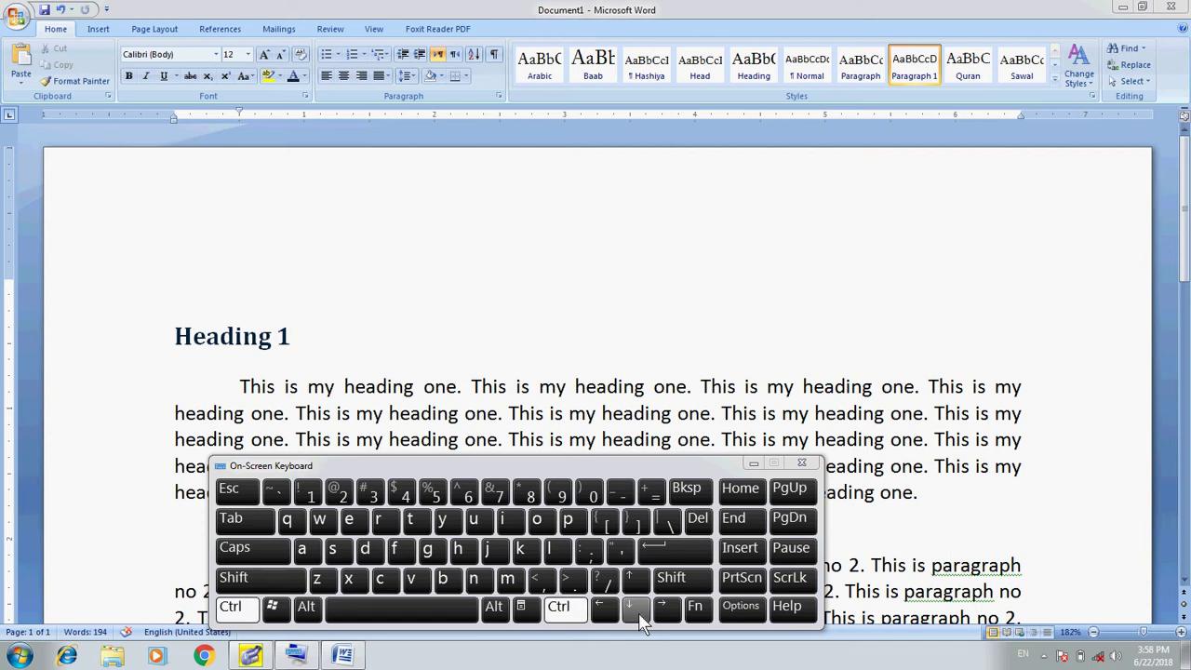
left_click(747, 519)
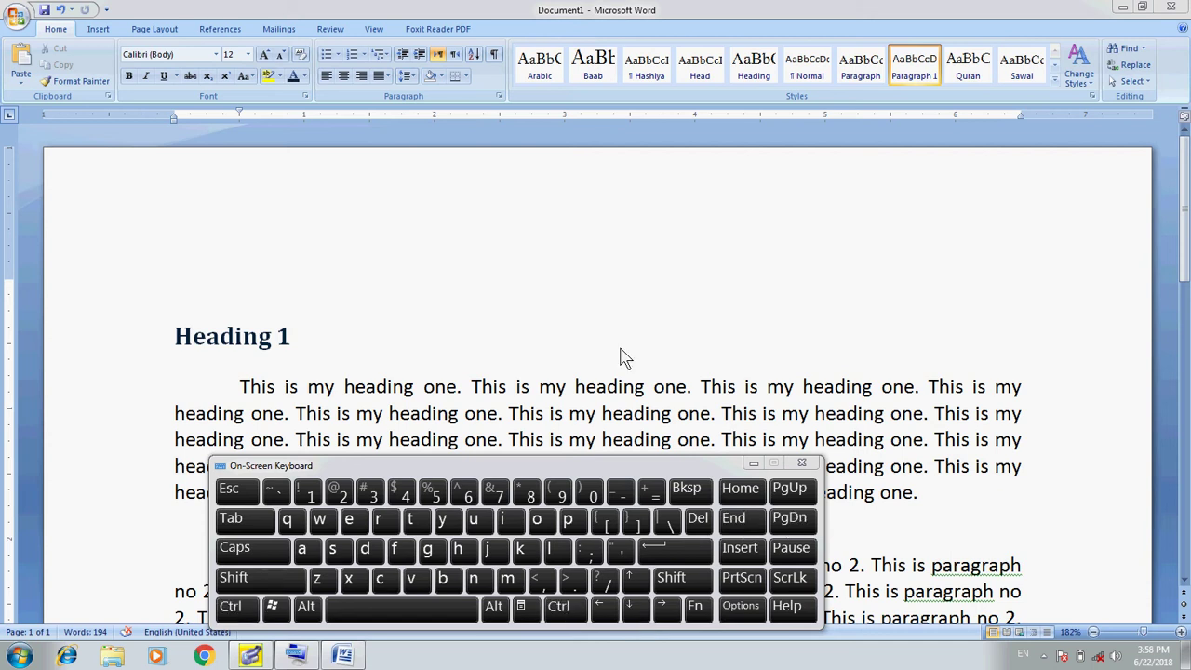
left_click(754, 463)
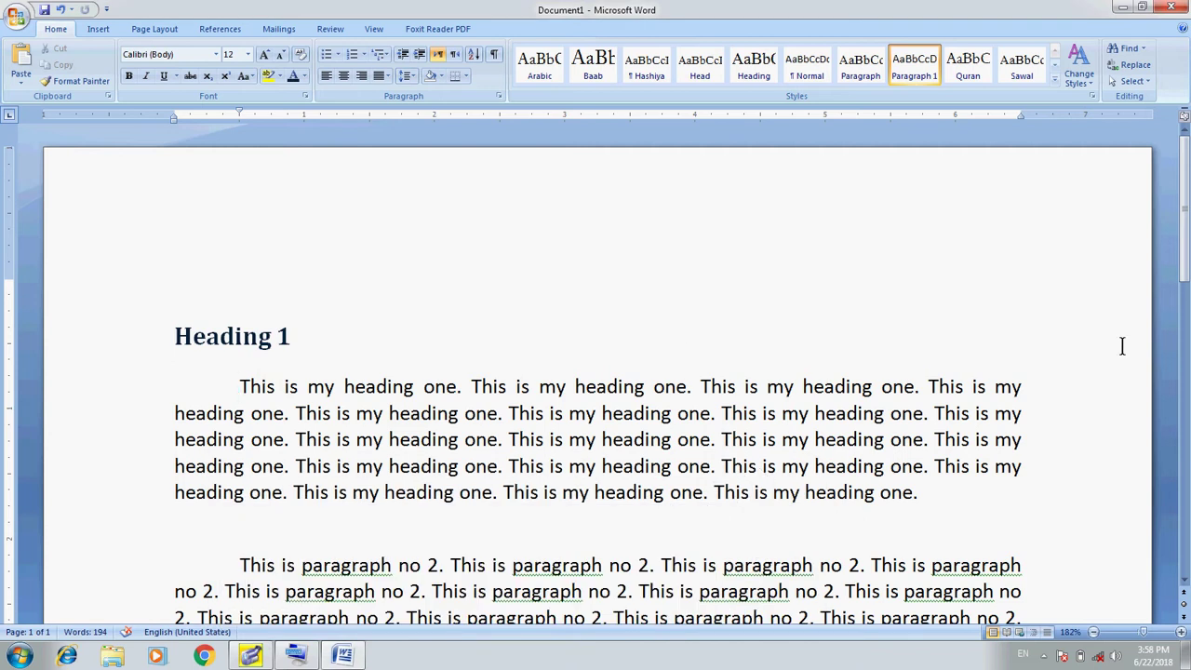
left_click(683, 354)
key("ctrl+Down")
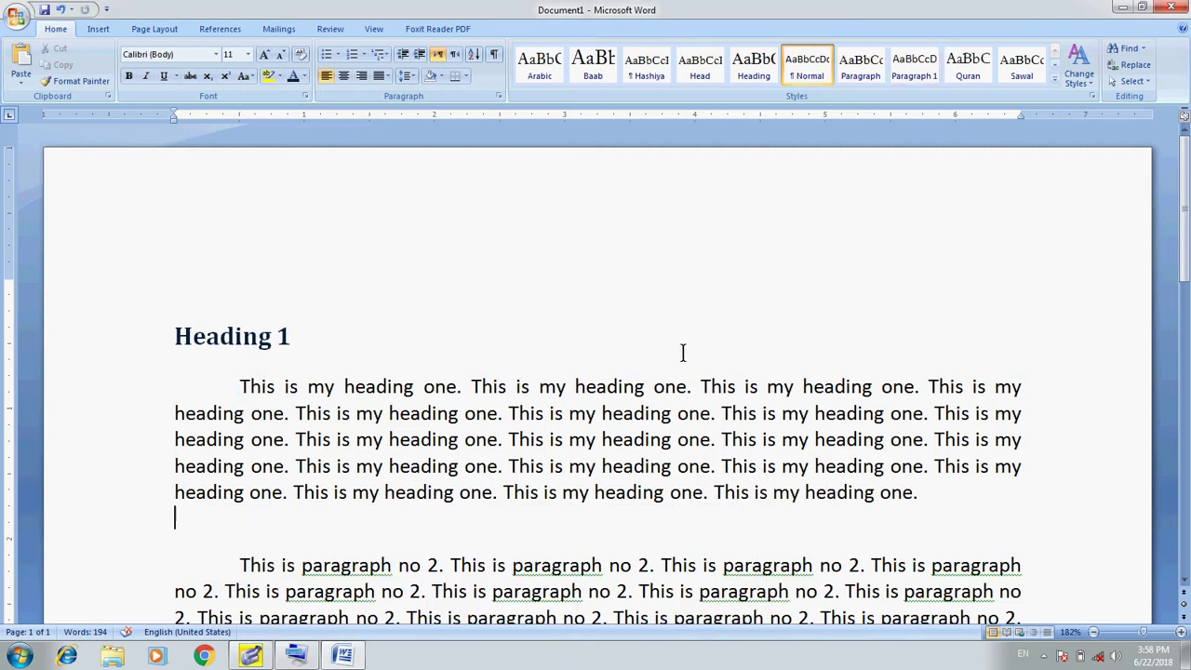
key("ctrl+Down")
key("ctrl+Down")
key("ctrl+Down")
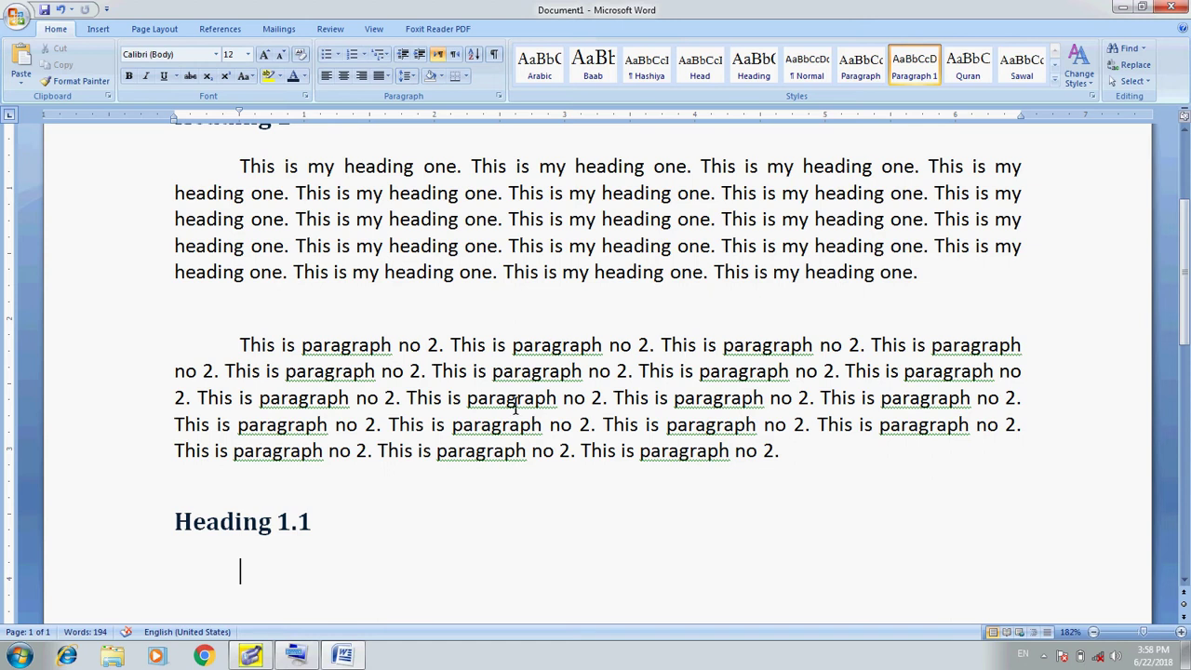
left_click(547, 421)
key("ctrl+Home")
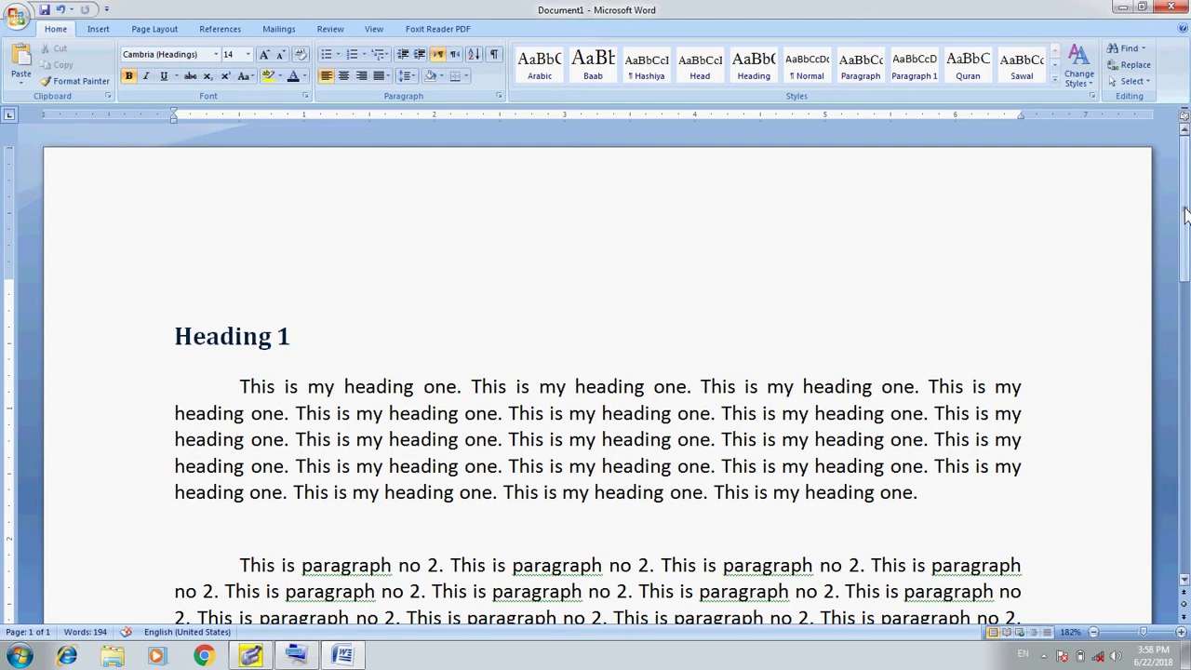
left_click_drag(1187, 214, 1187, 535)
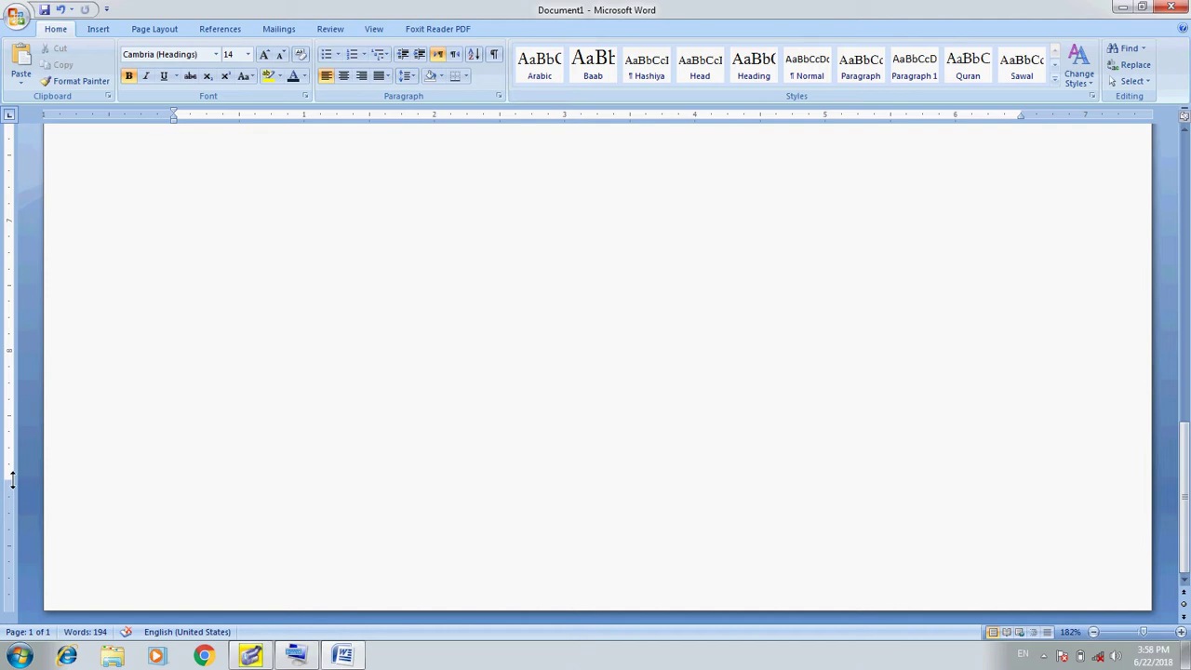
left_click_drag(12, 480, 13, 480)
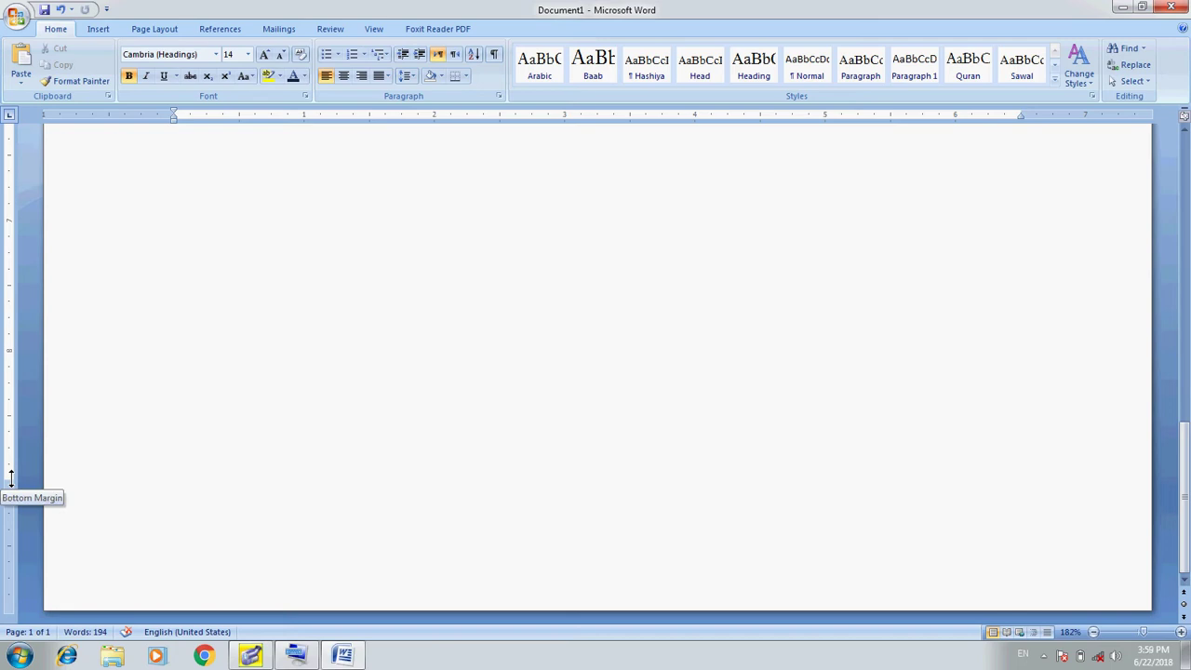
left_click_drag(11, 478, 11, 479)
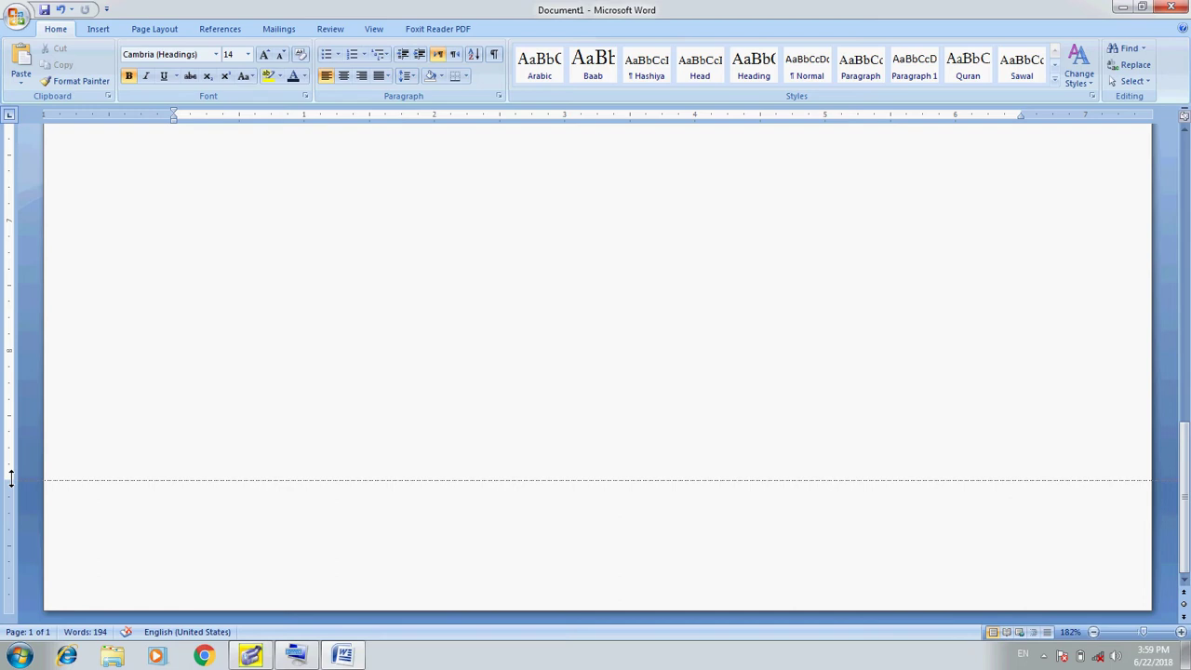
left_click_drag(11, 479, 11, 479)
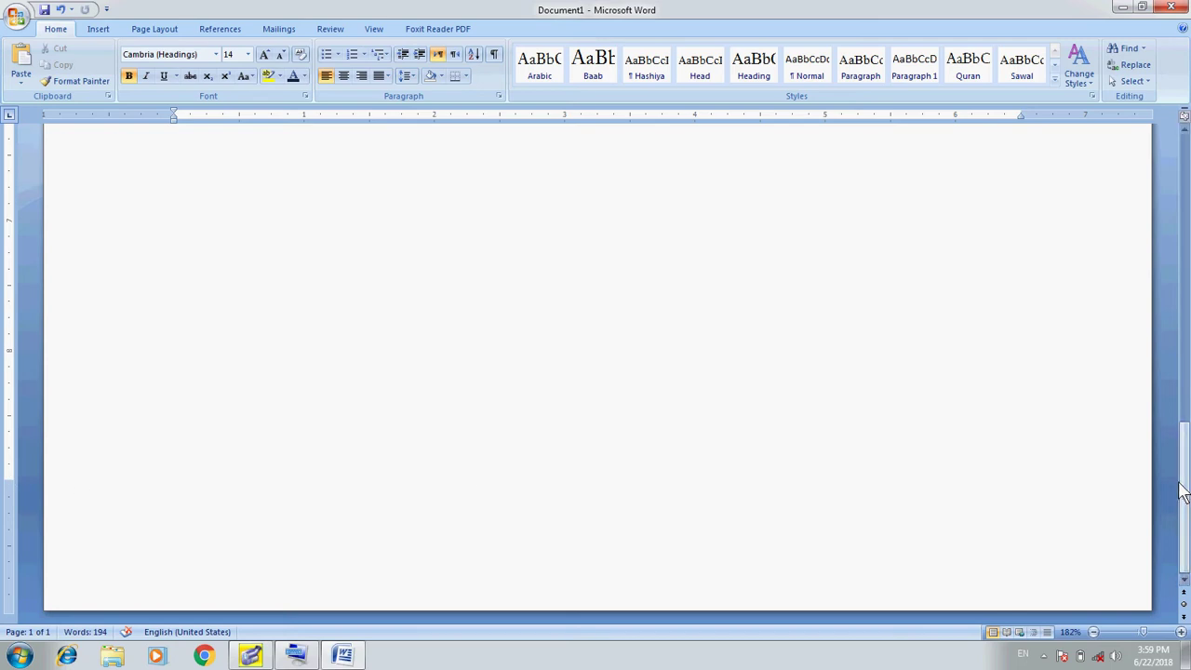
left_click_drag(1183, 493, 1185, 160)
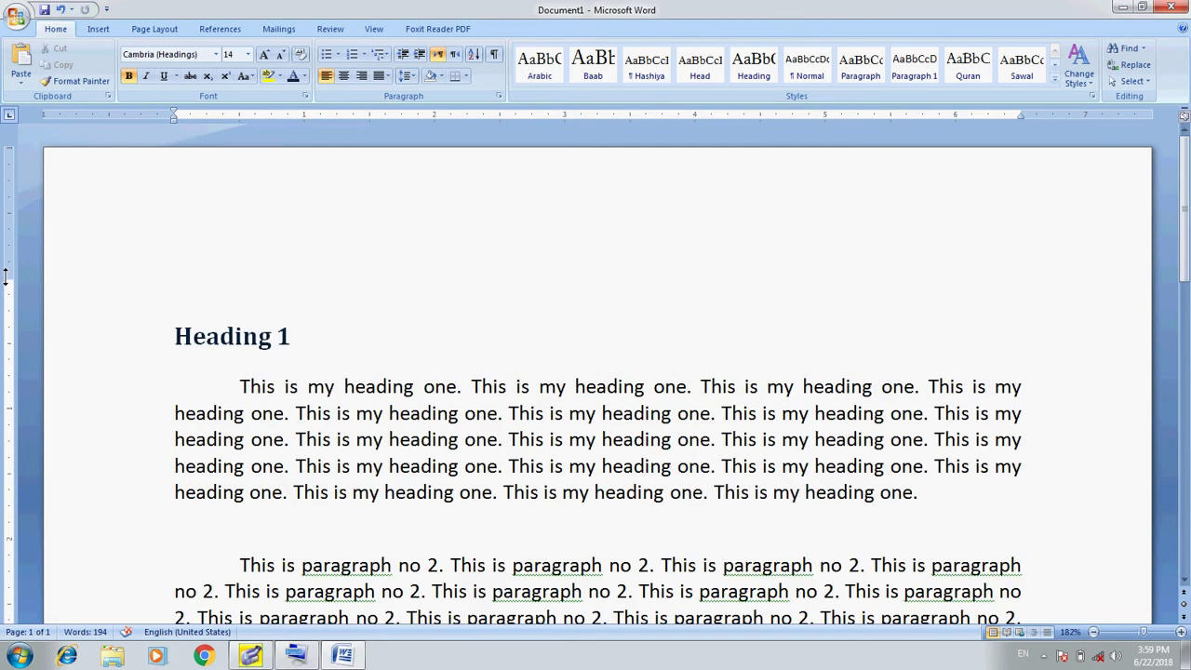
left_click_drag(5, 276, 5, 277)
Enter and leave header editing, look through the ribbon tabs, and open the Insert > Header gallery
double_click(483, 200)
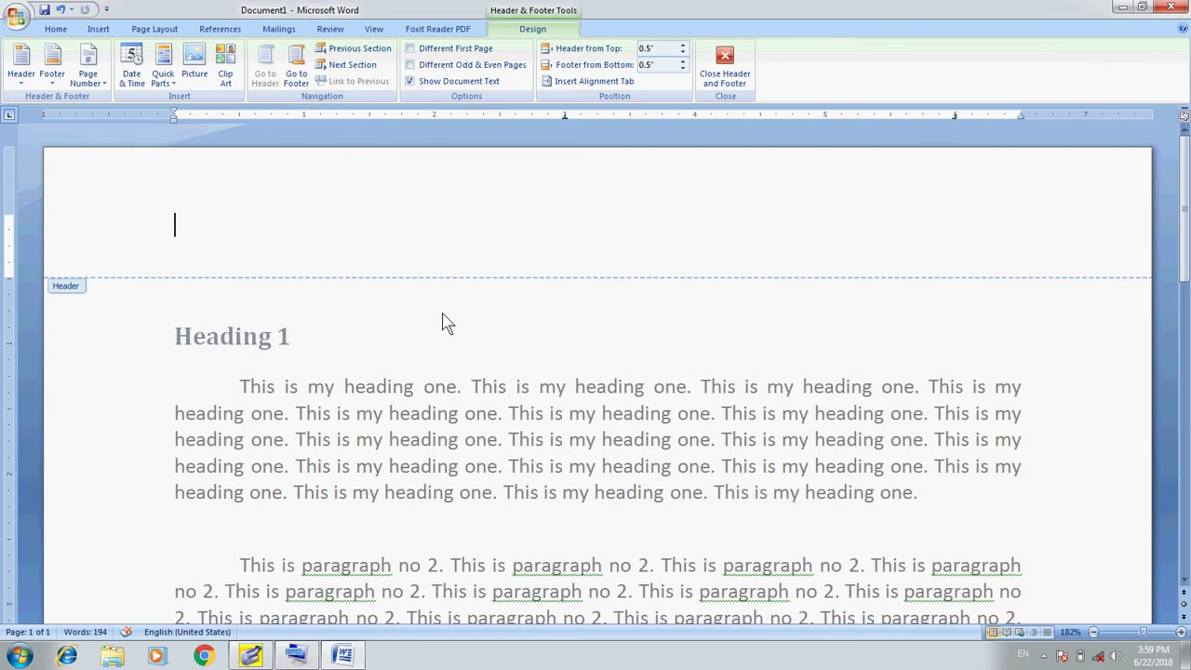
double_click(439, 368)
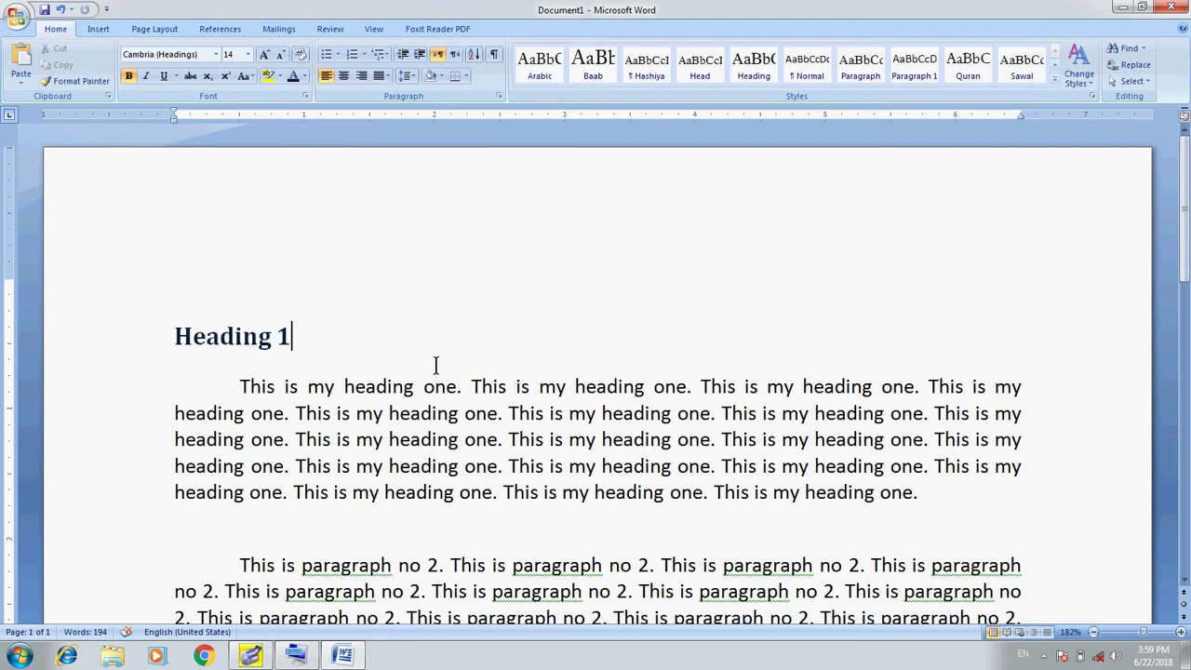
left_click(154, 30)
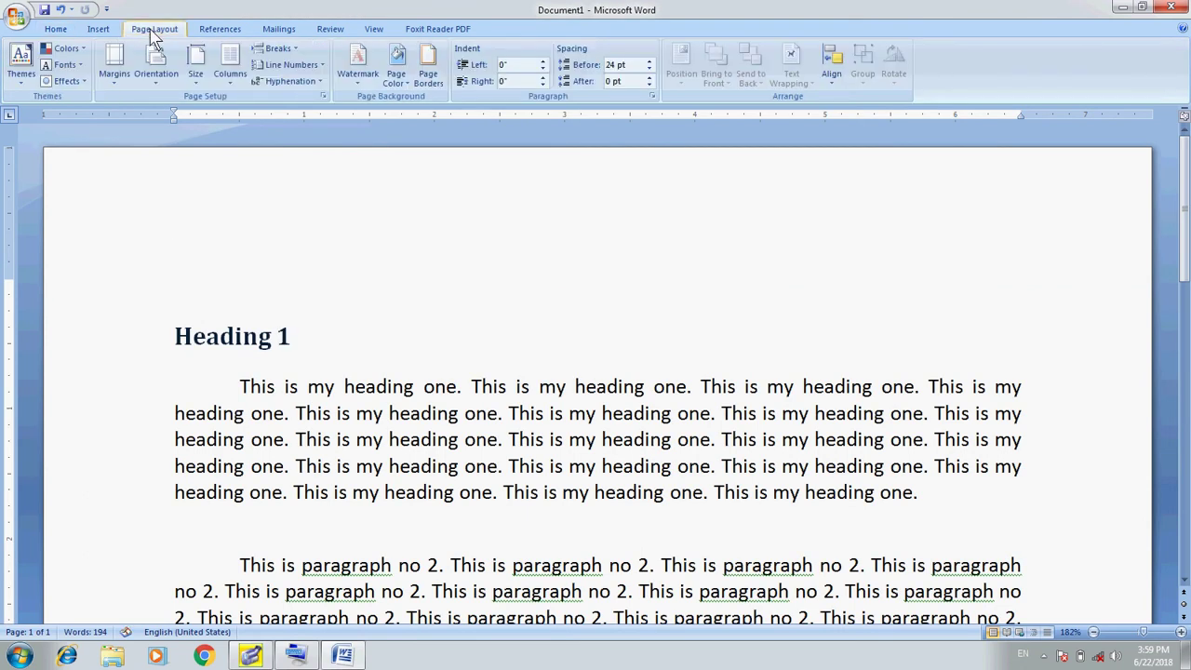
left_click(435, 28)
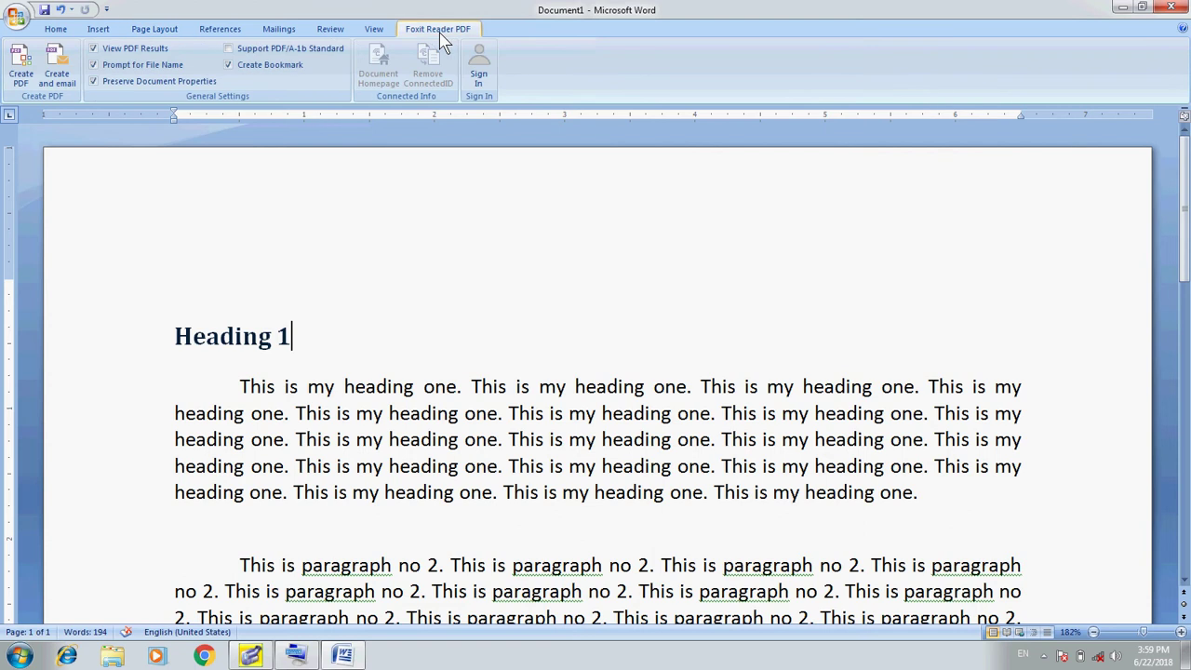
left_click(58, 30)
left_click(101, 30)
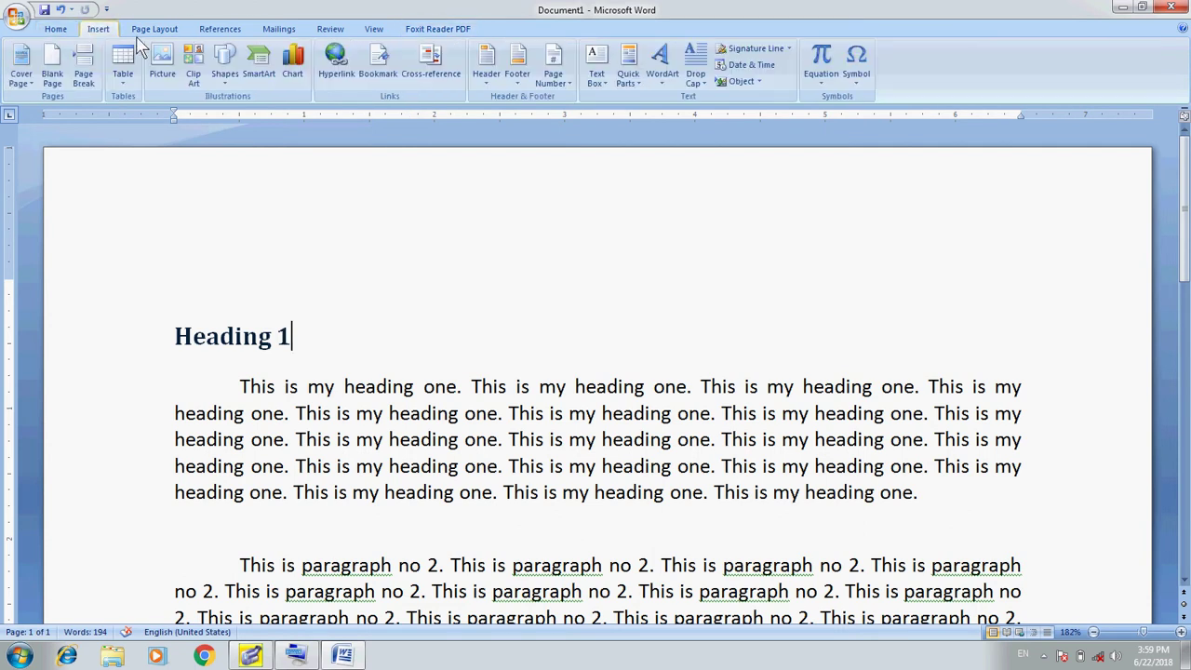
left_click(484, 89)
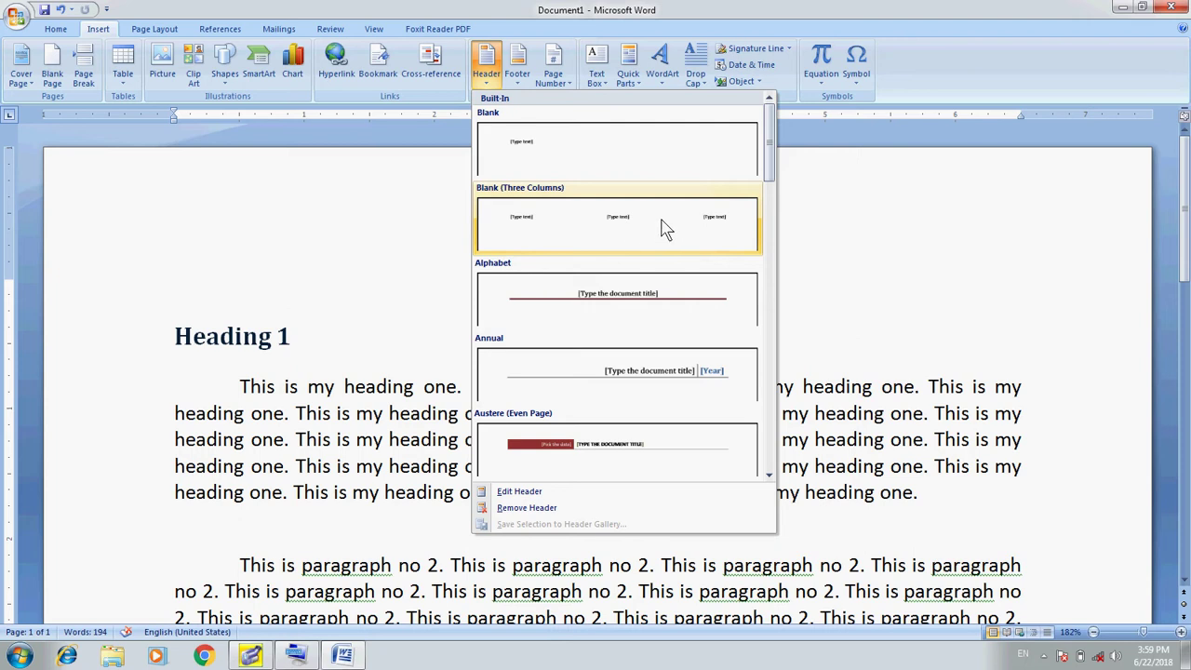
Insert the Blank (Three Columns) header and check its left, right and centre placeholders
left_click(667, 231)
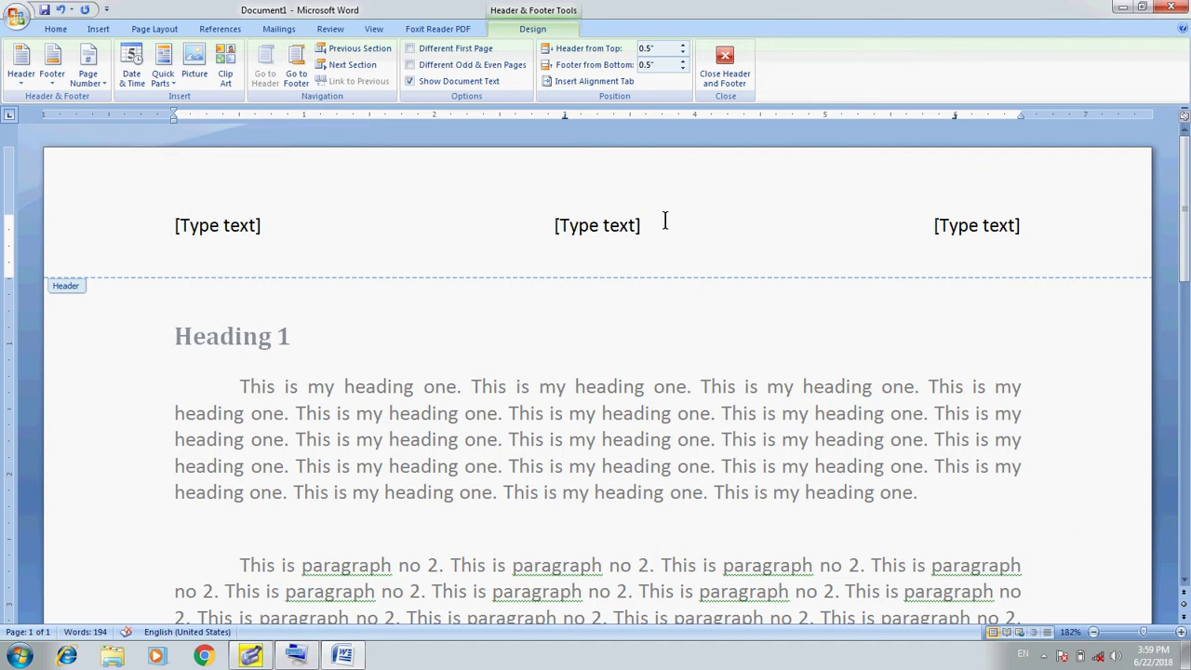
left_click(218, 227)
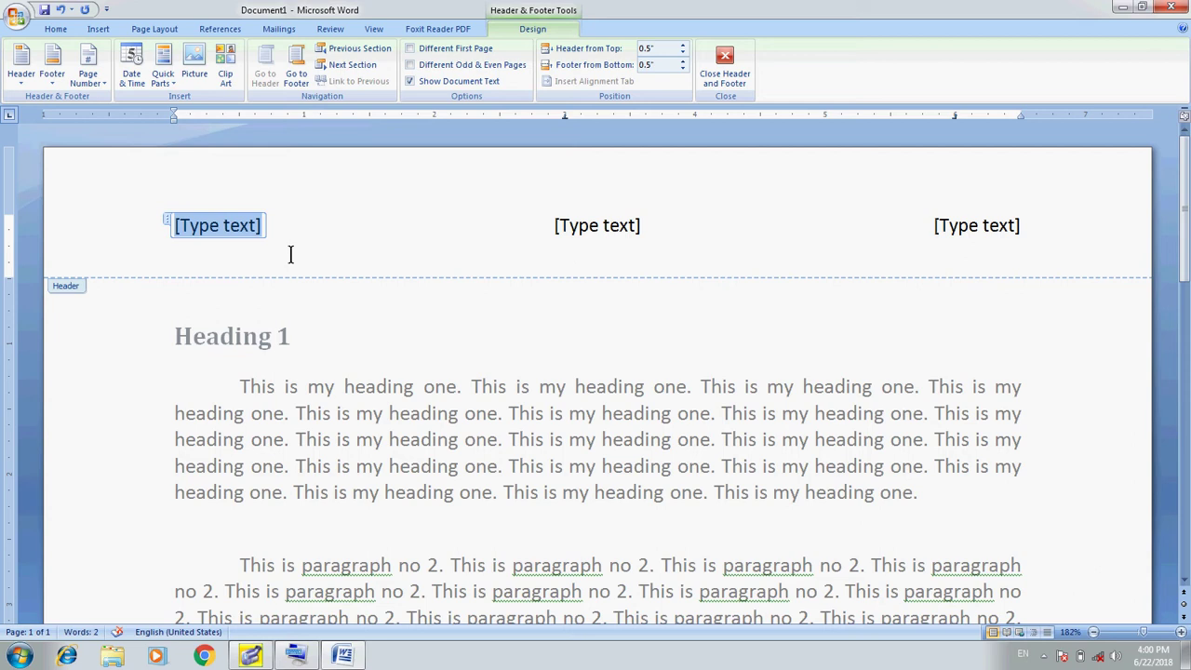
left_click(974, 228)
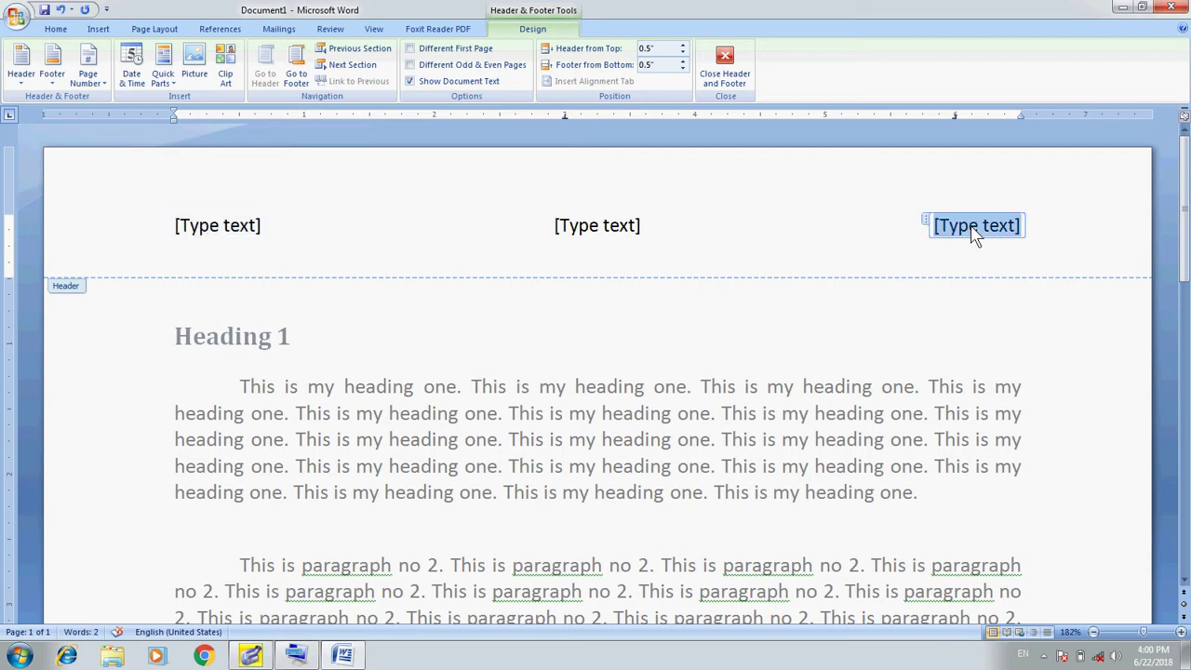
left_click(597, 235)
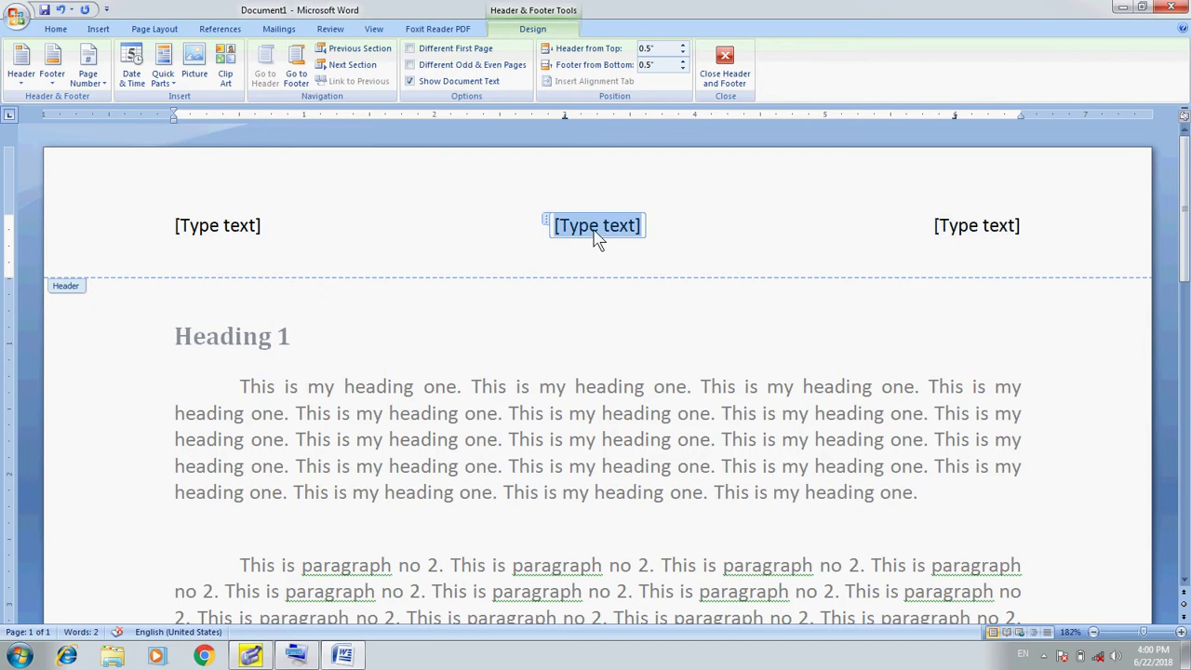
left_click(227, 226)
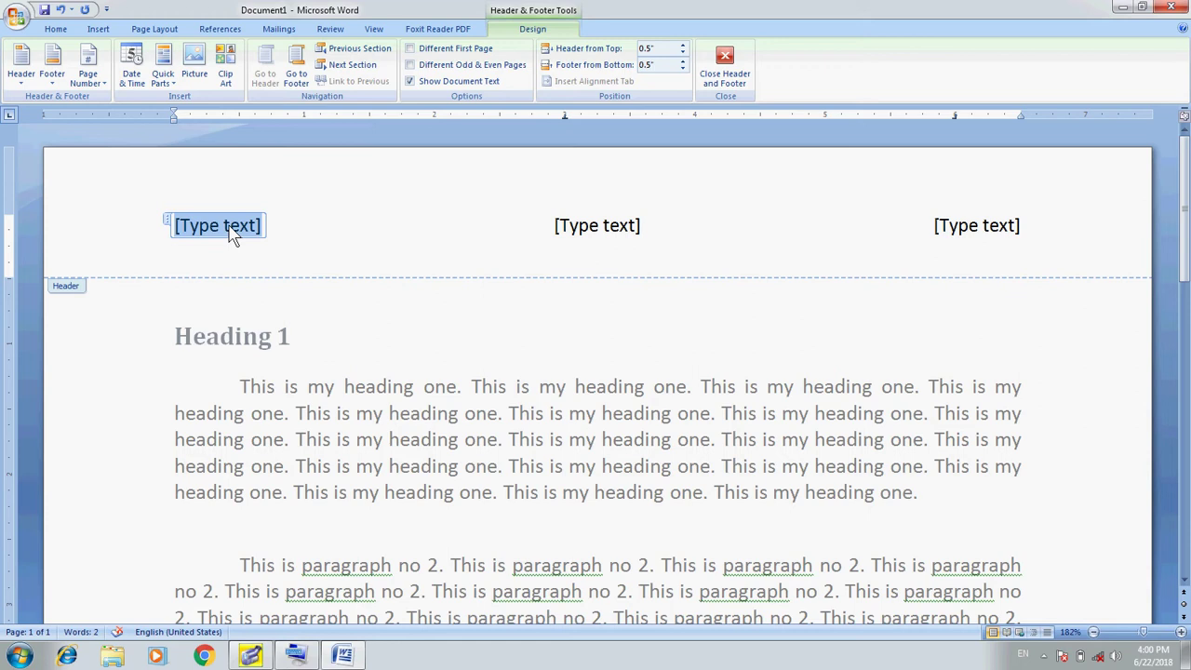
Add a centred 'Chapter: Mouse' line on a new paragraph above Heading 1
double_click(340, 338)
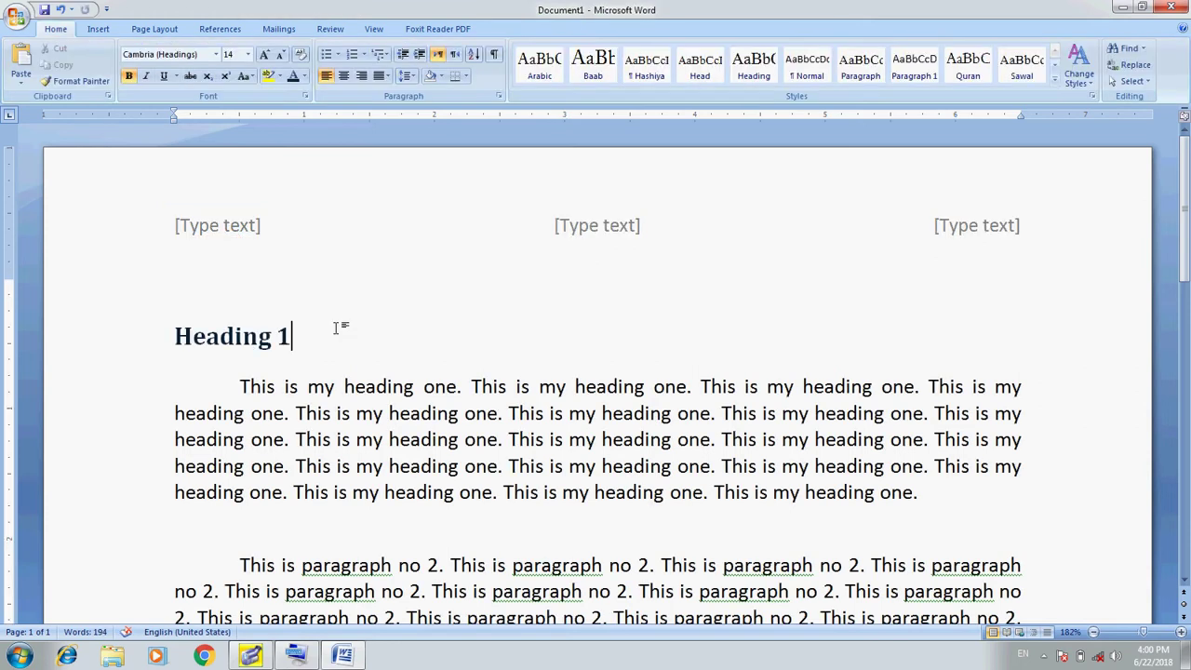
key("Home")
key("Return")
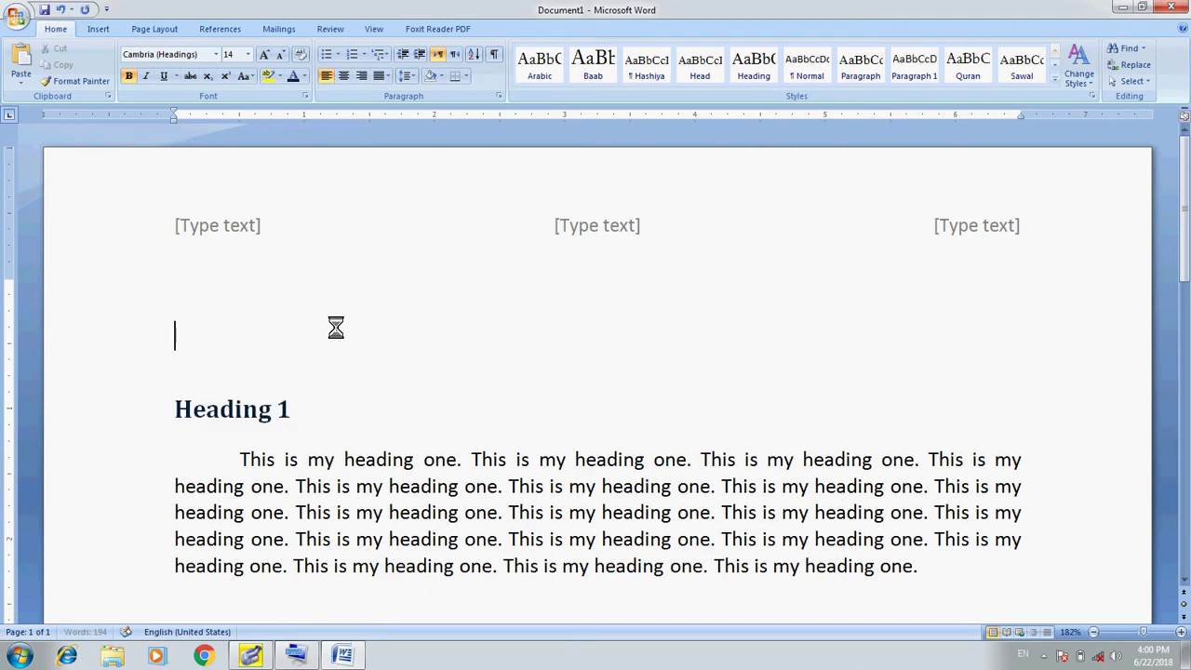
key("Up")
type("Chap")
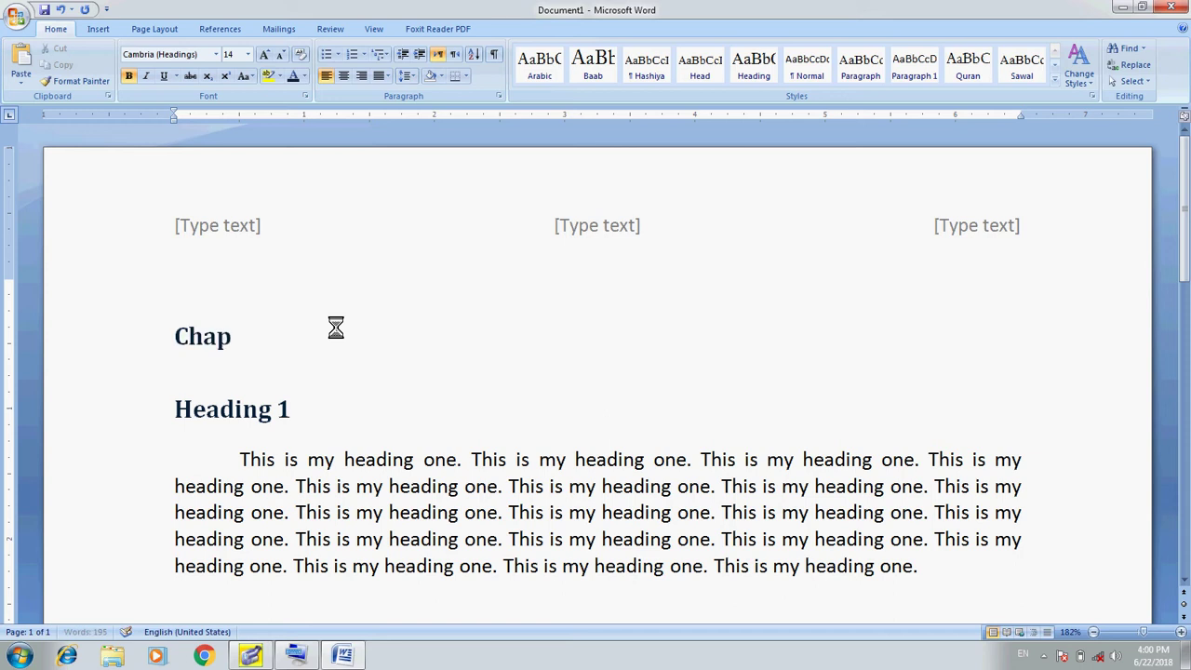
type("ter")
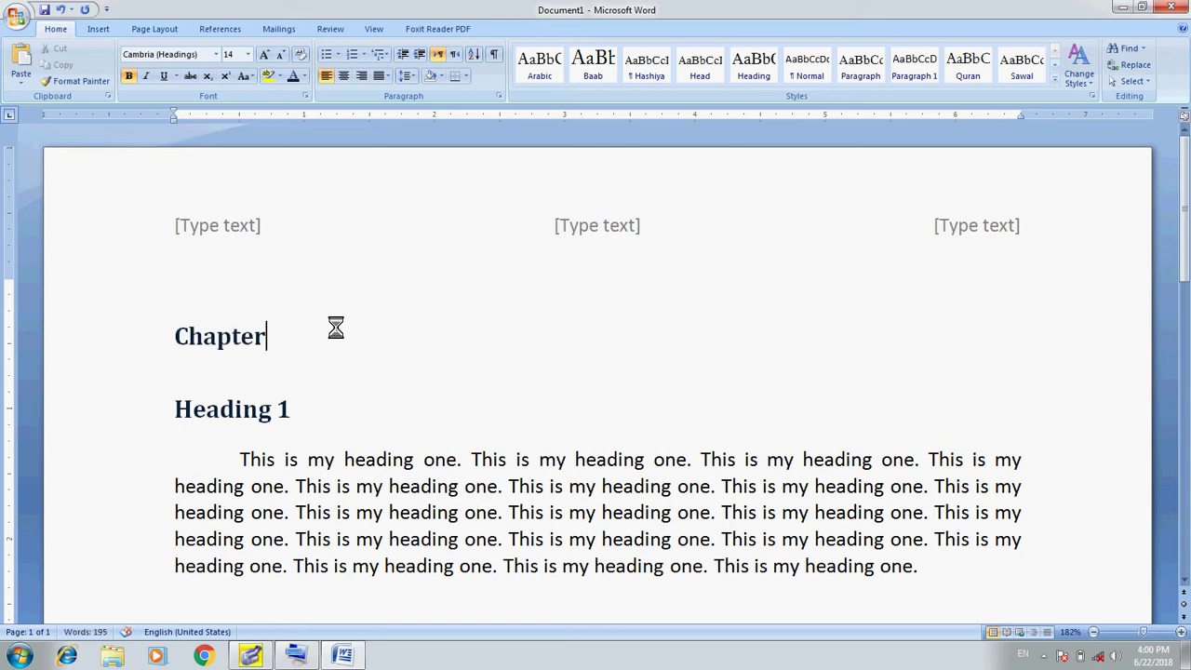
type(":")
type(" Mo")
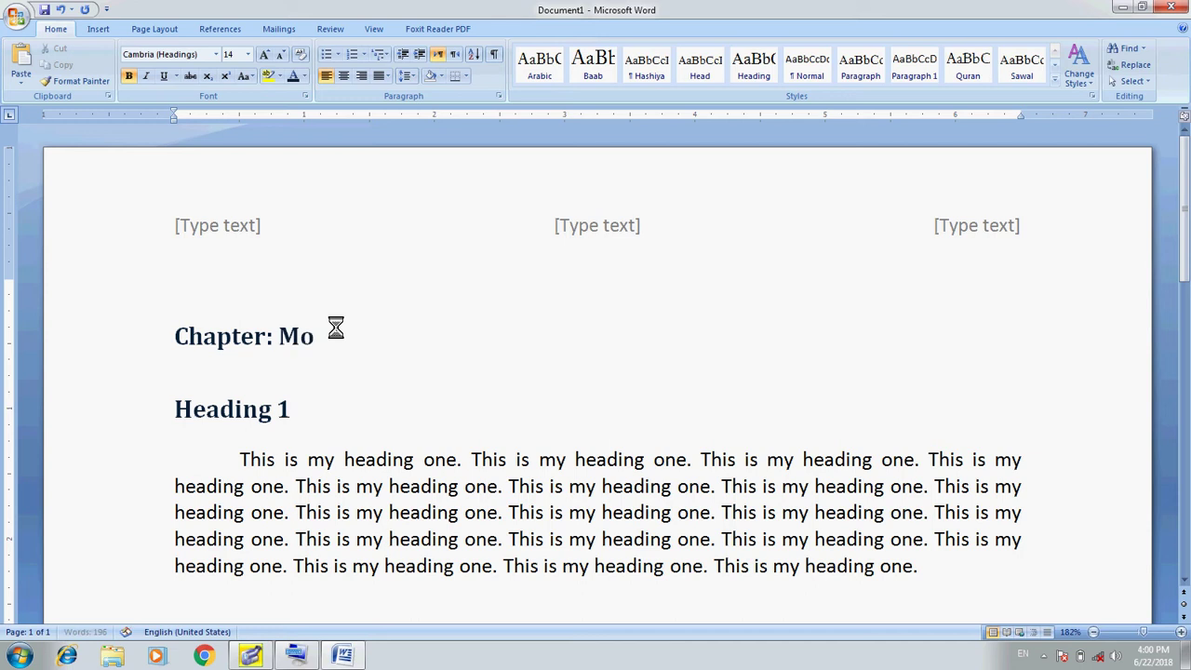
type("use")
key("ctrl+e")
Format the Chapter: Mouse line in dark red, 16 pt Times New Roman
key("Home")
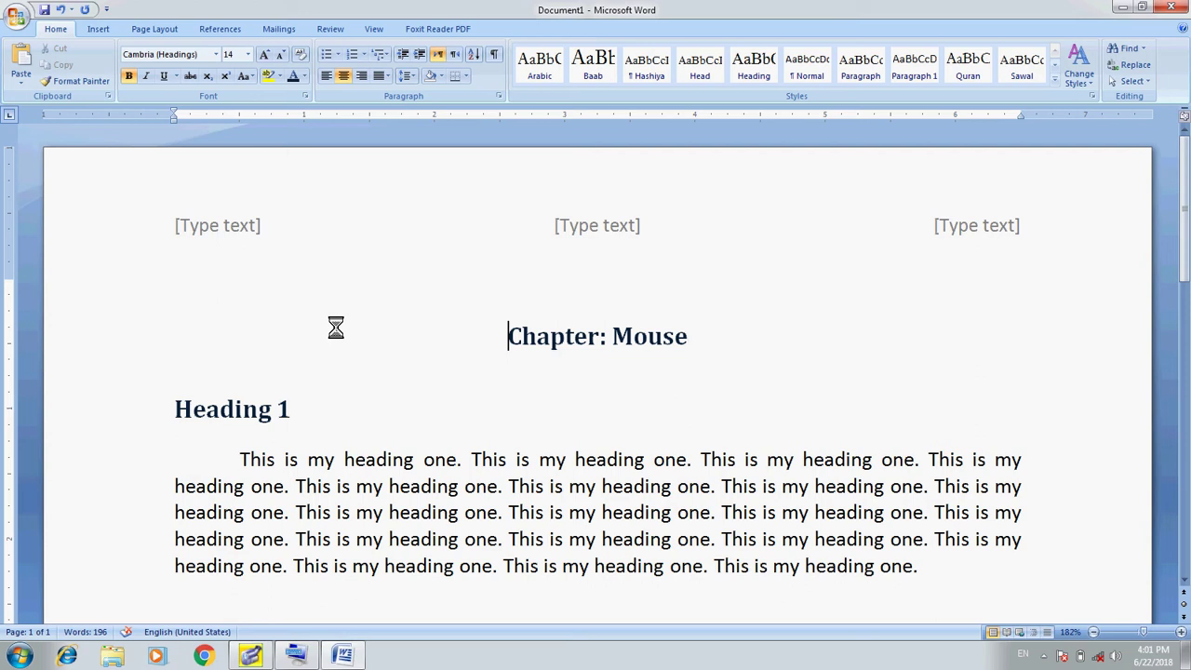
key("shift+Down")
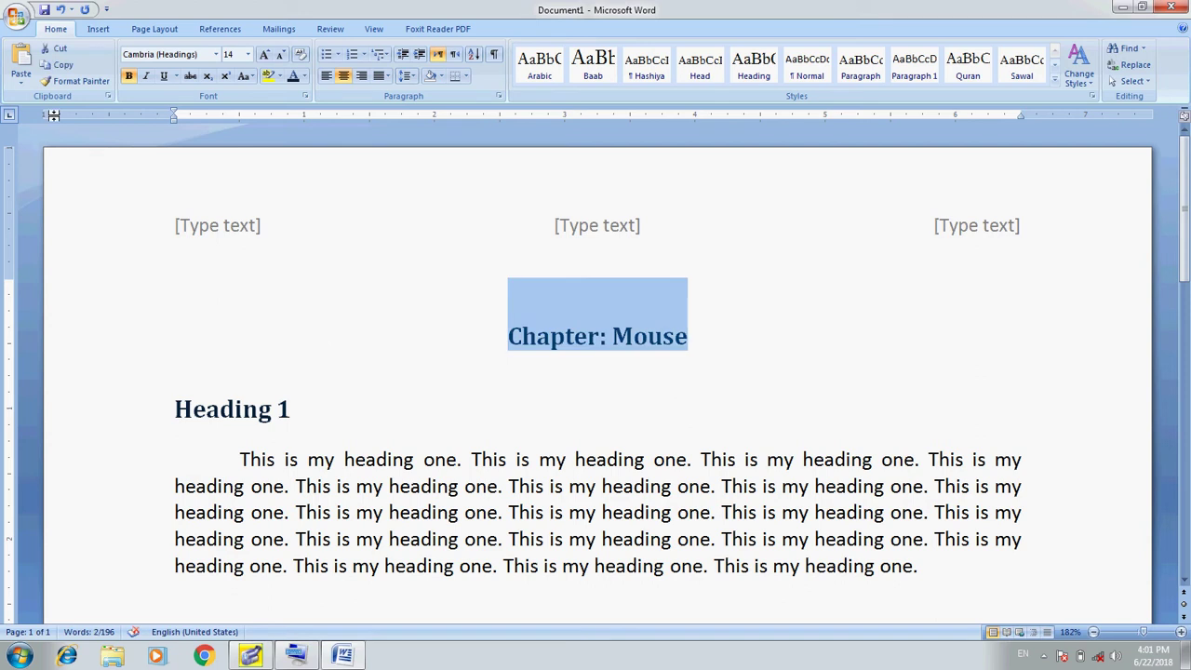
left_click(303, 76)
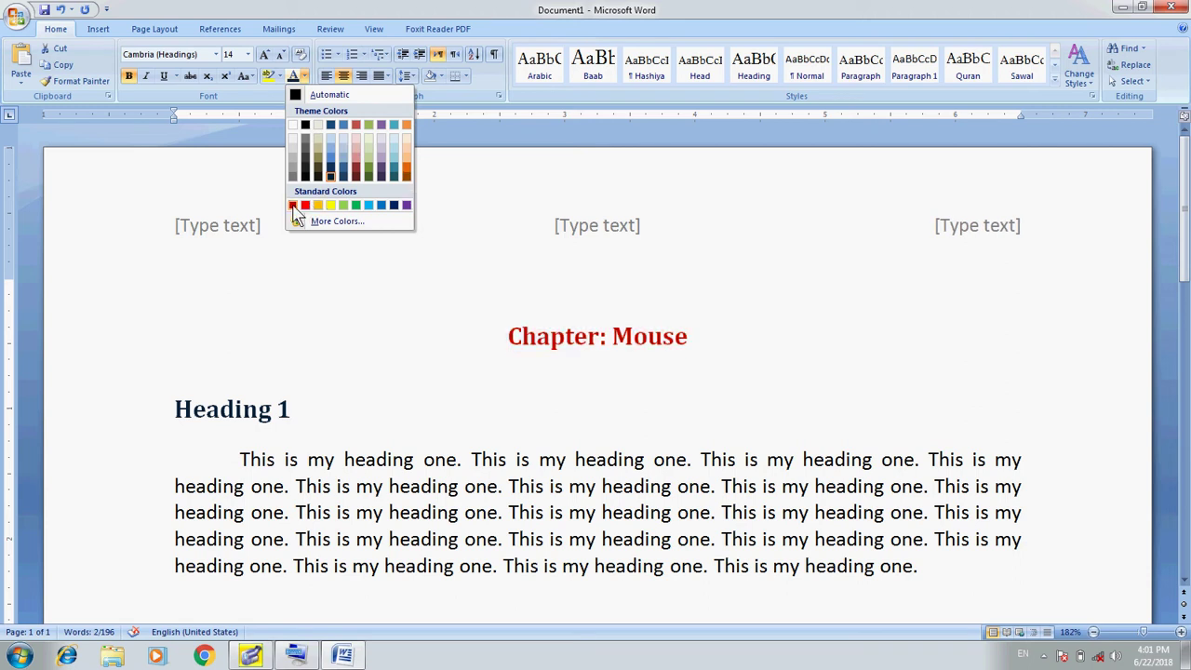
left_click(358, 181)
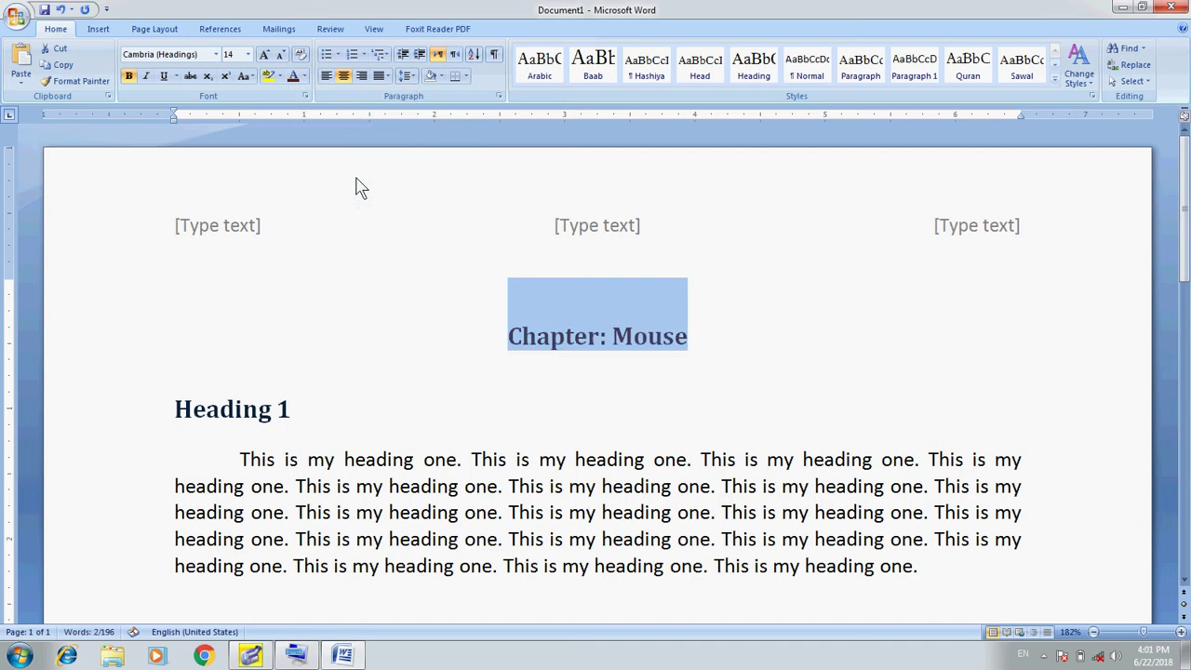
left_click(248, 55)
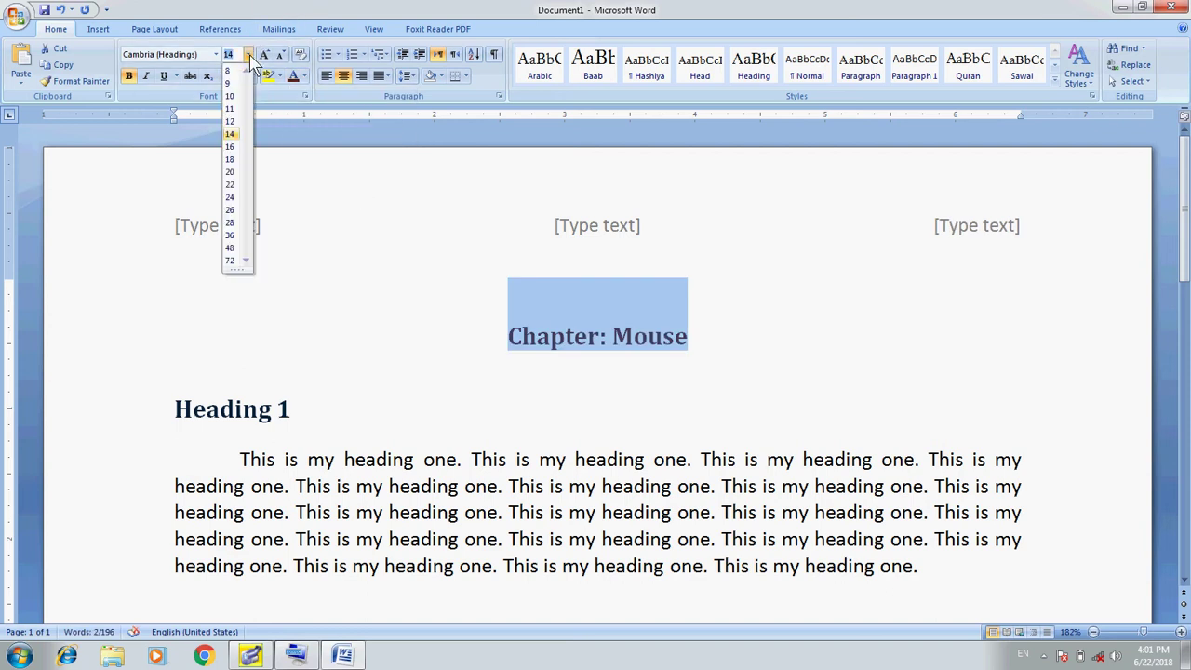
left_click(232, 151)
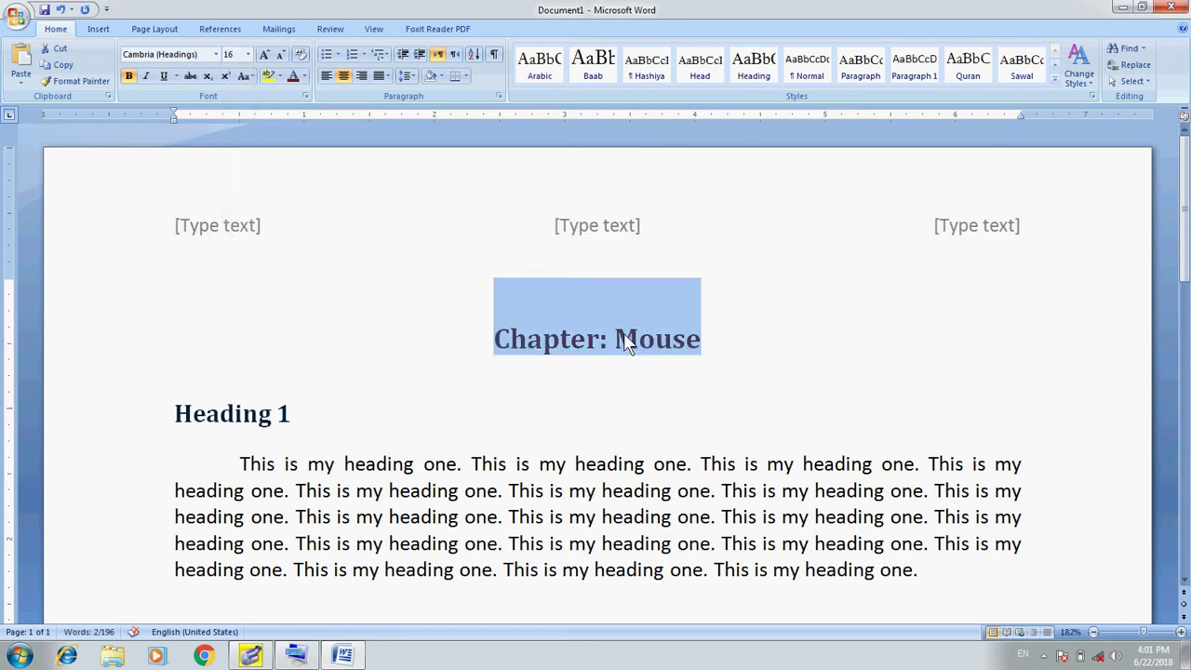
left_click(216, 54)
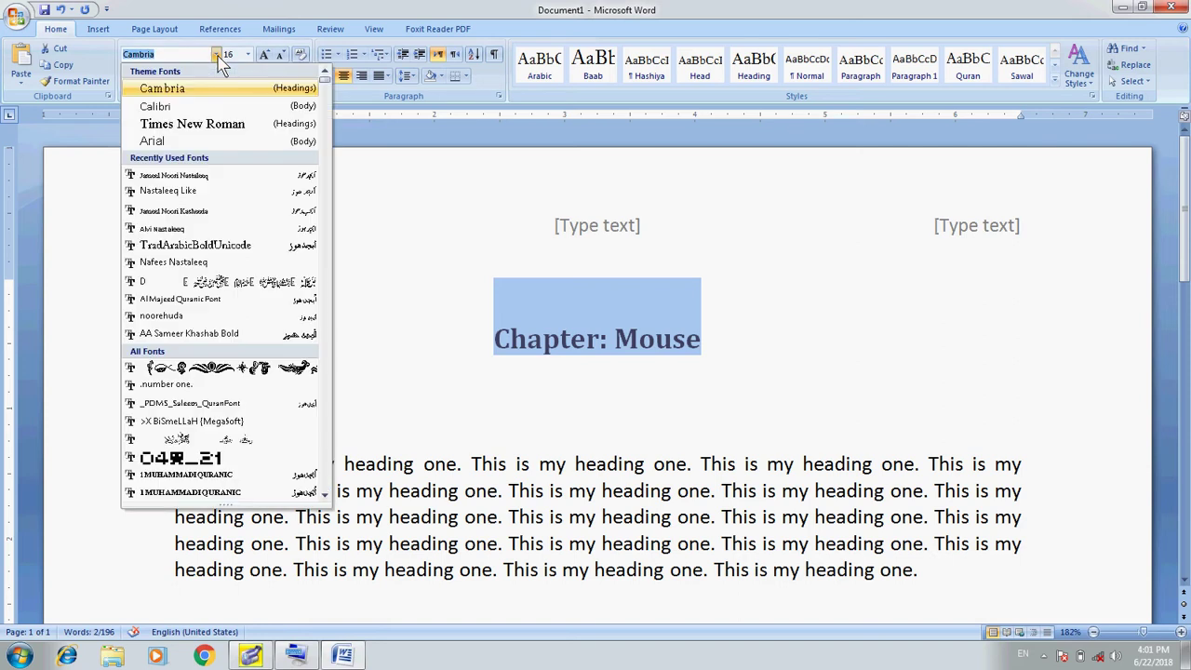
left_click(214, 132)
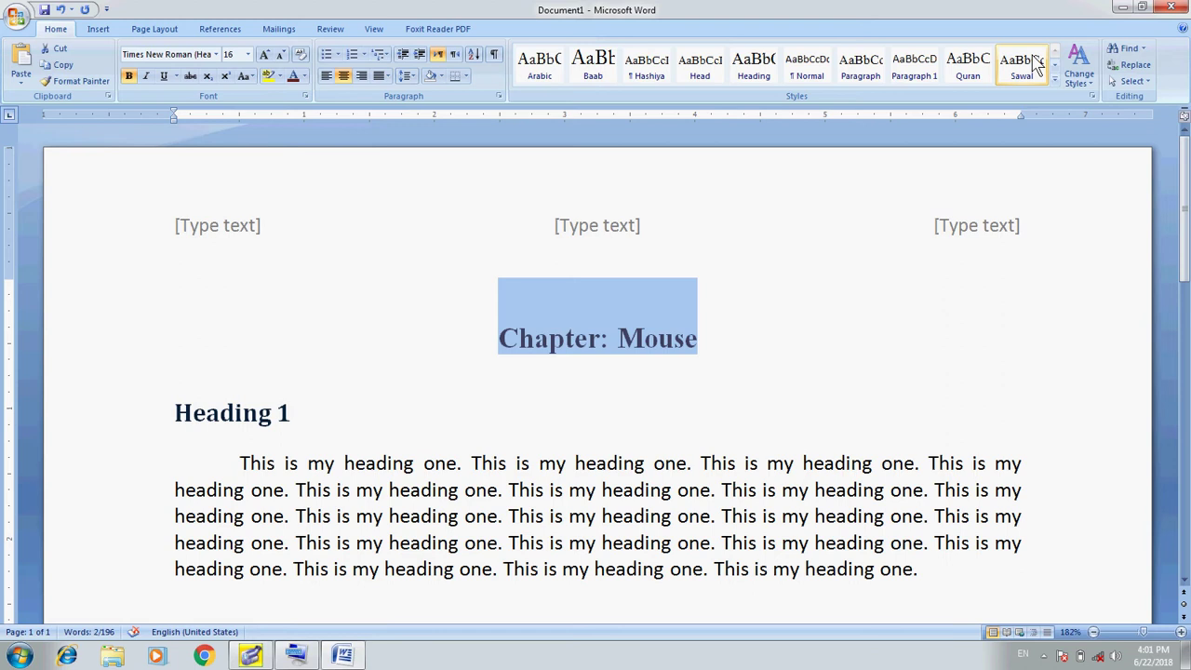
Start a new quick style named 'Chapter 1' from the title's formatting
left_click(1055, 81)
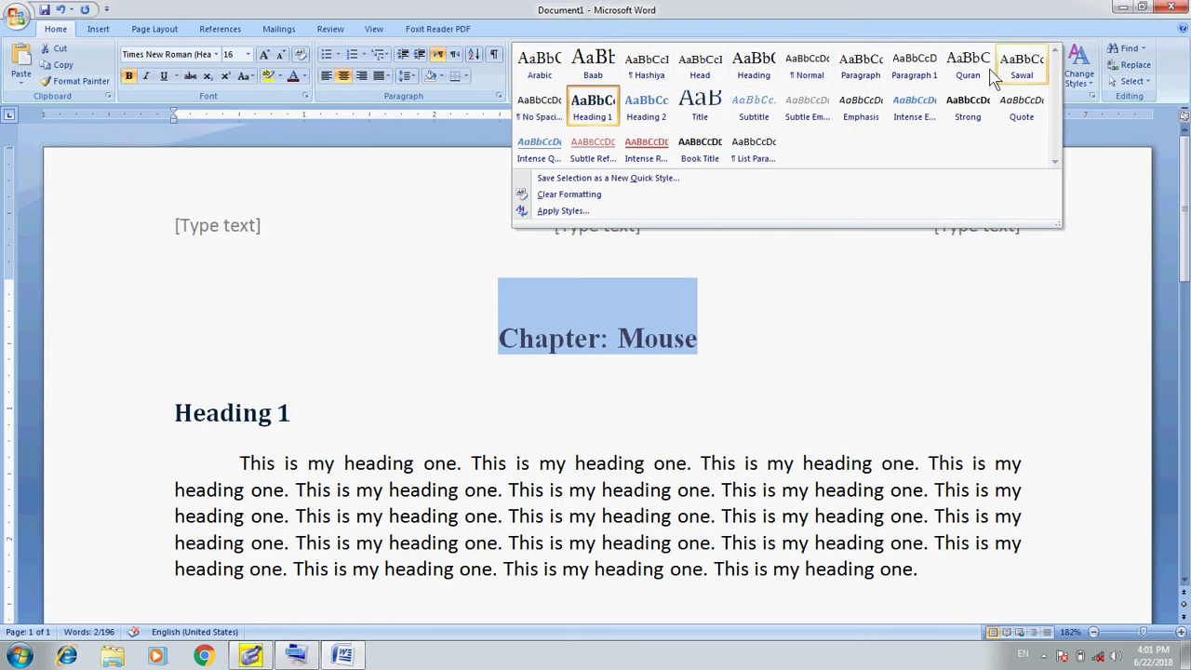
left_click(973, 15)
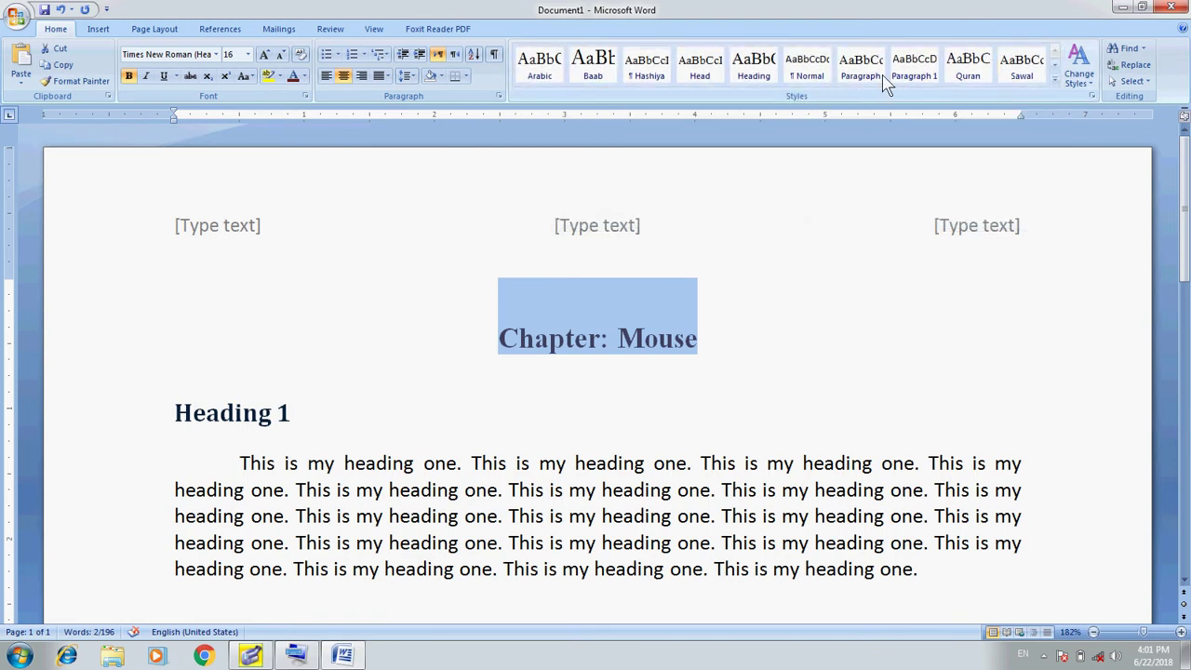
left_click(1055, 83)
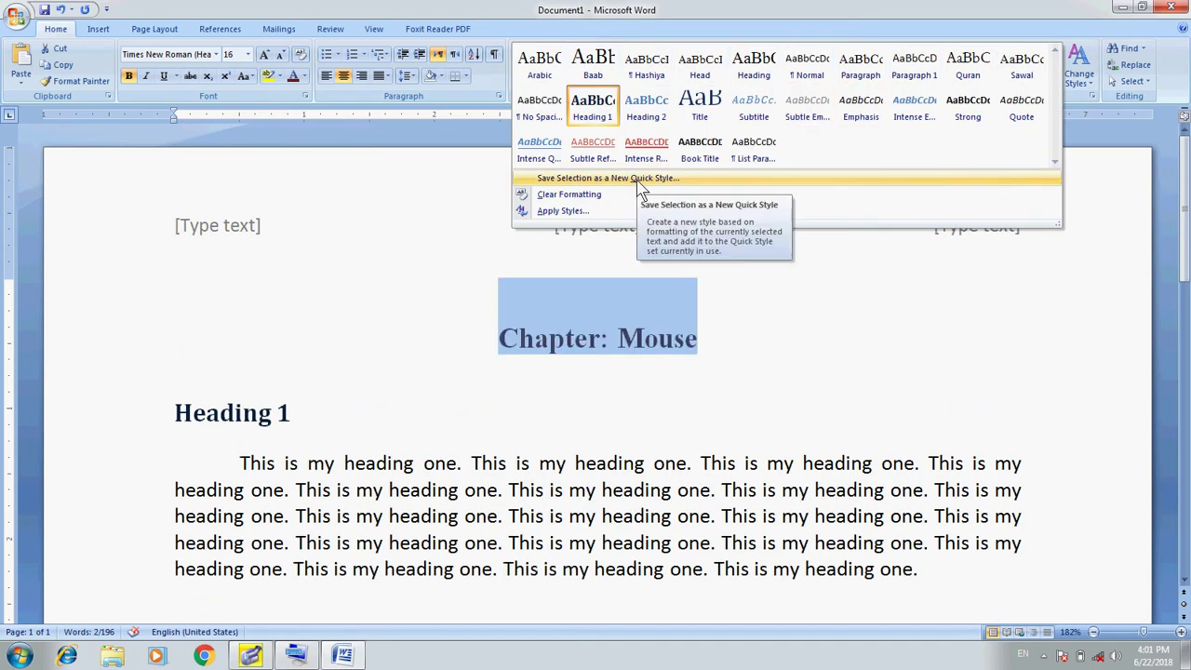
left_click(638, 182)
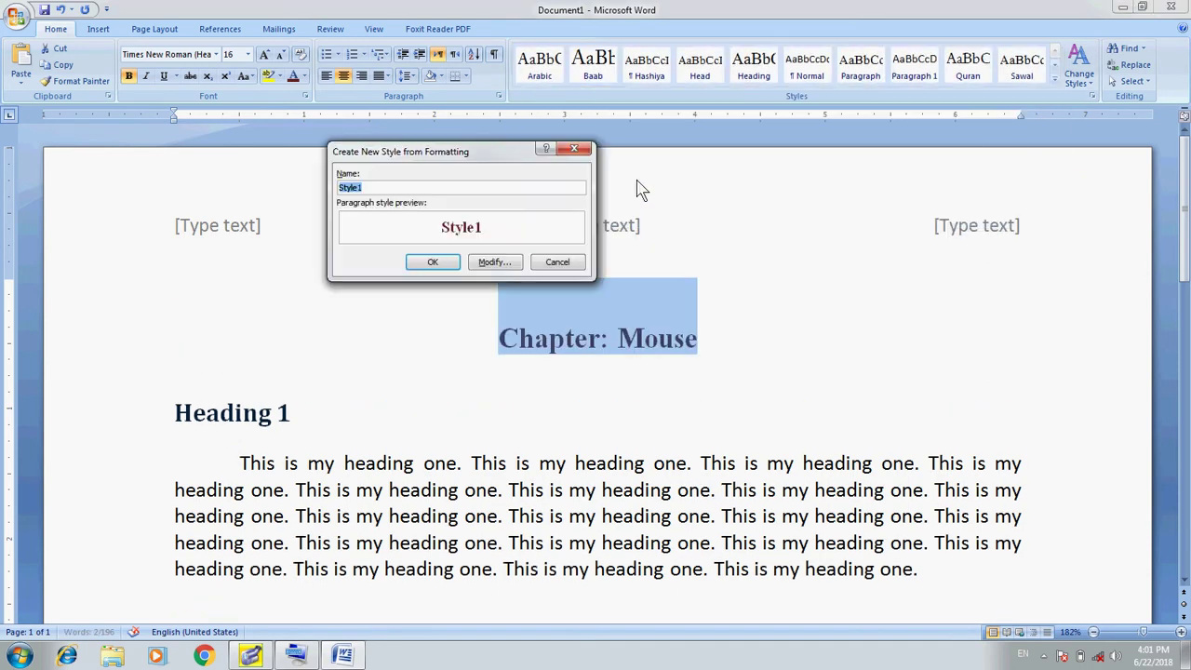
type("C")
type("hapter ")
type("1")
Give the Chapter 1 style the Ctrl+Alt+C shortcut and create it
left_click(493, 261)
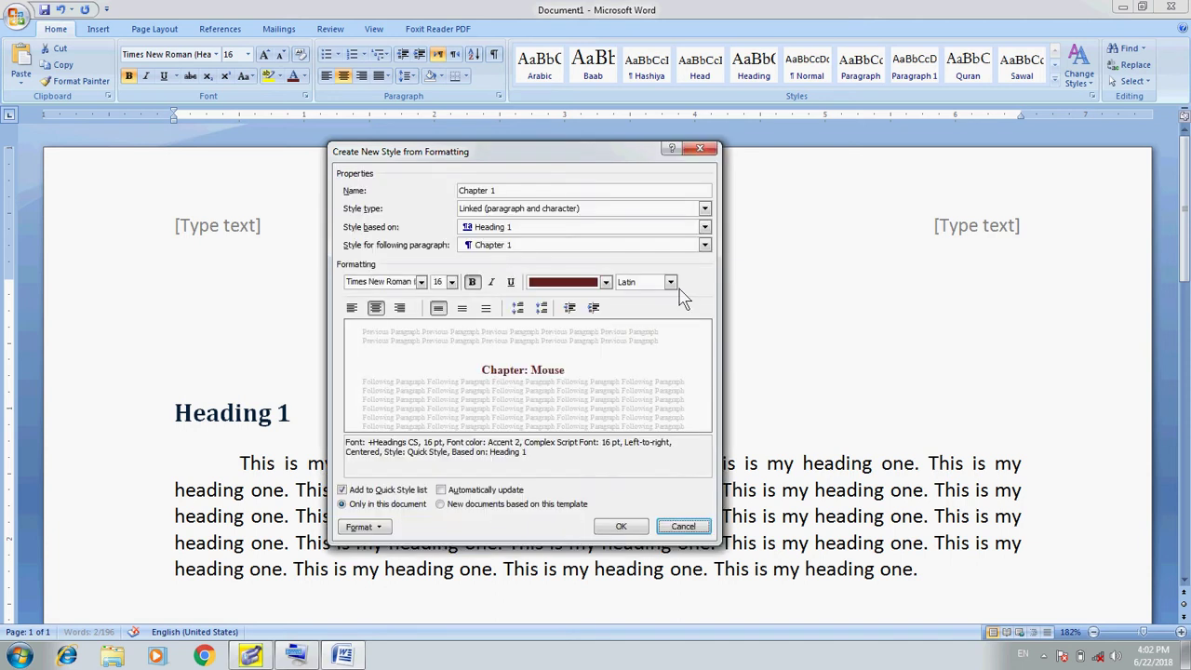
left_click(383, 528)
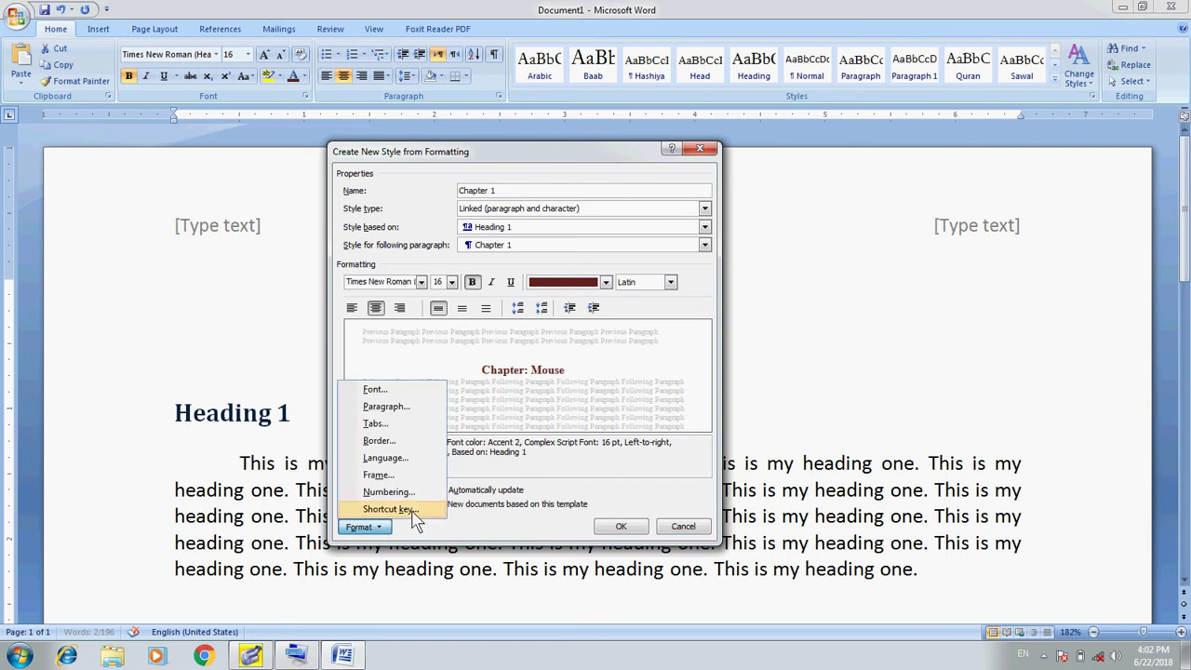
left_click(412, 512)
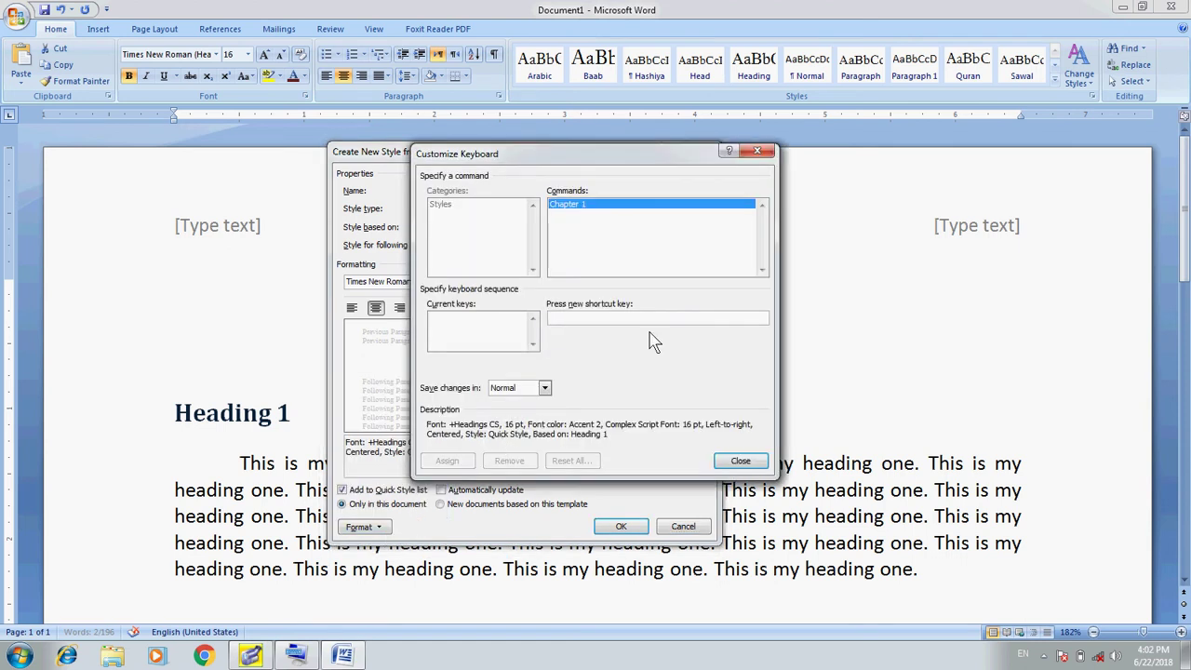
key("ctrl+alt+c")
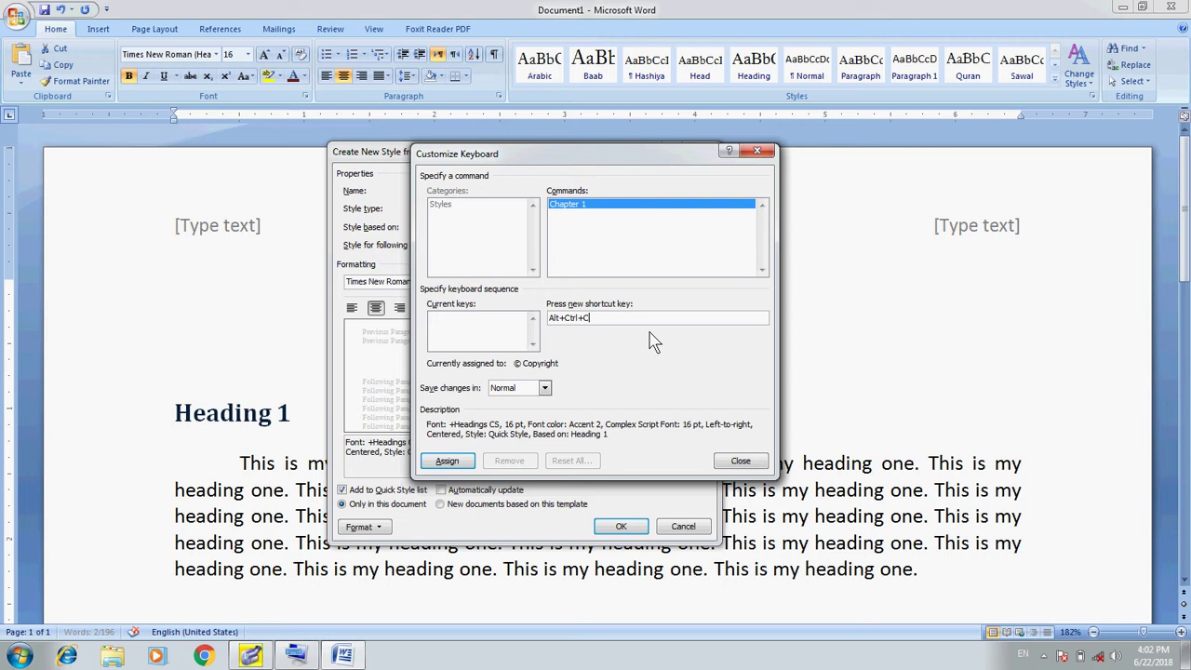
left_click(447, 460)
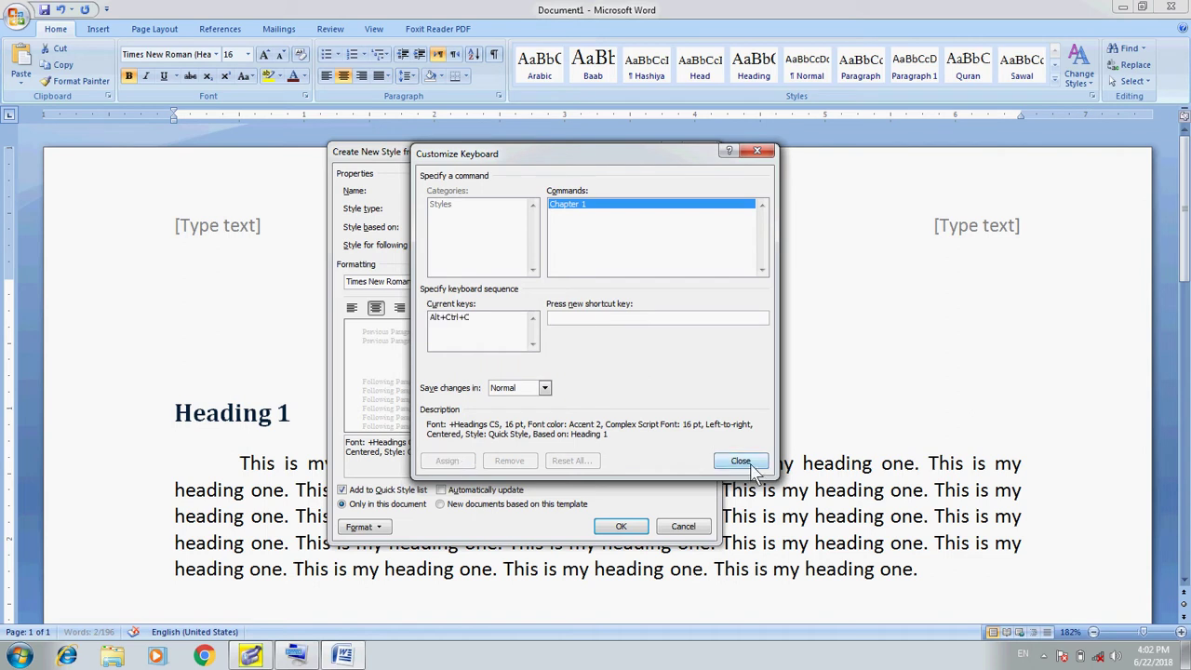
left_click(741, 462)
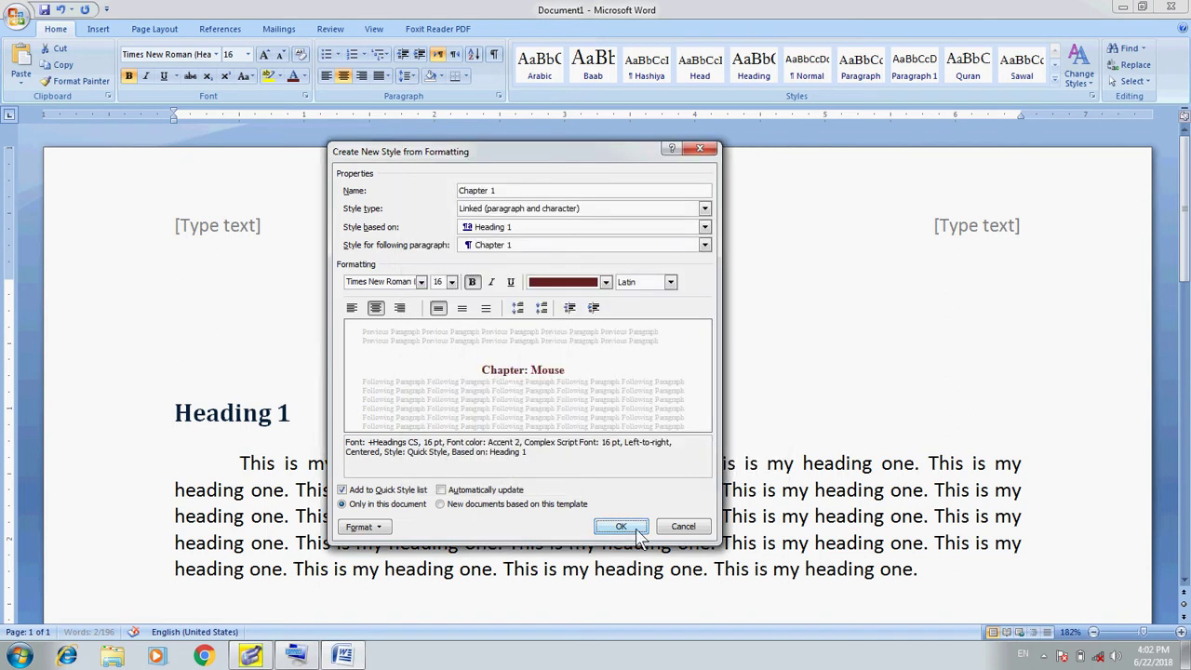
left_click(622, 527)
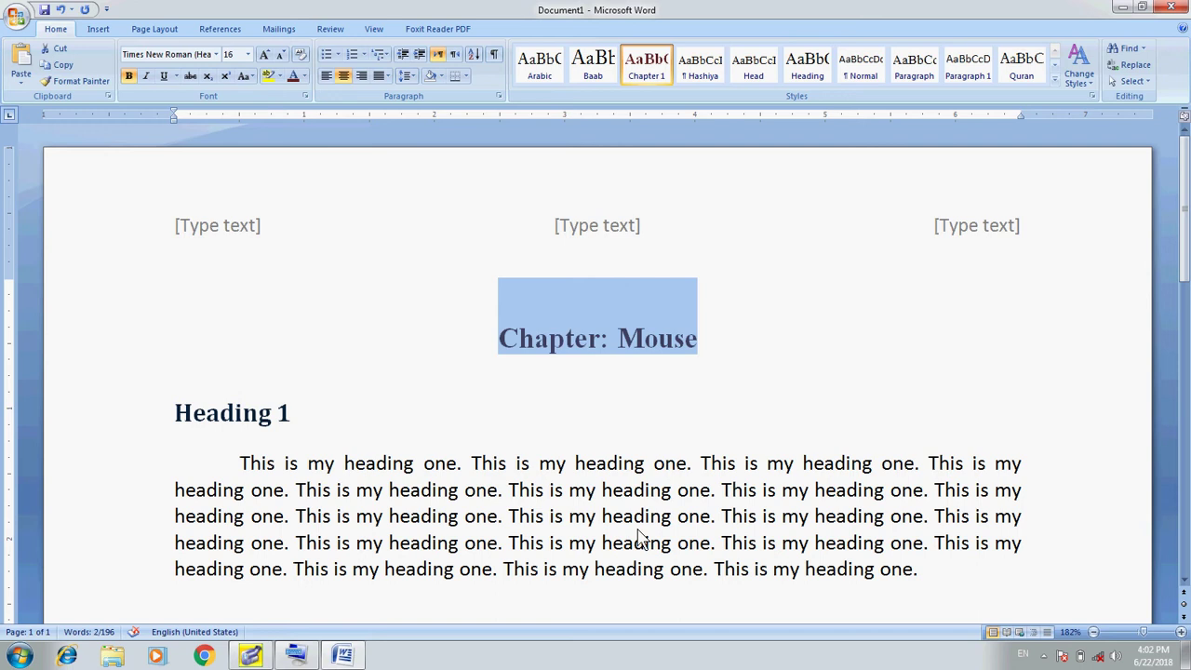
Save the document as 'Chapter'
key("Left")
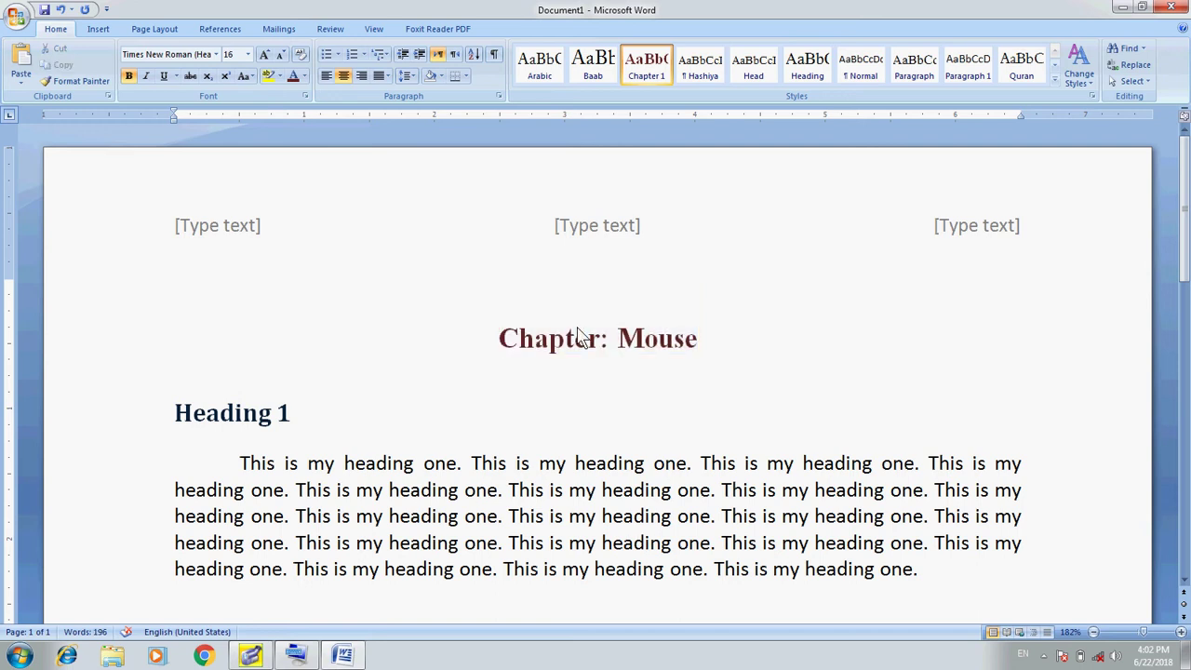
key("ctrl+s")
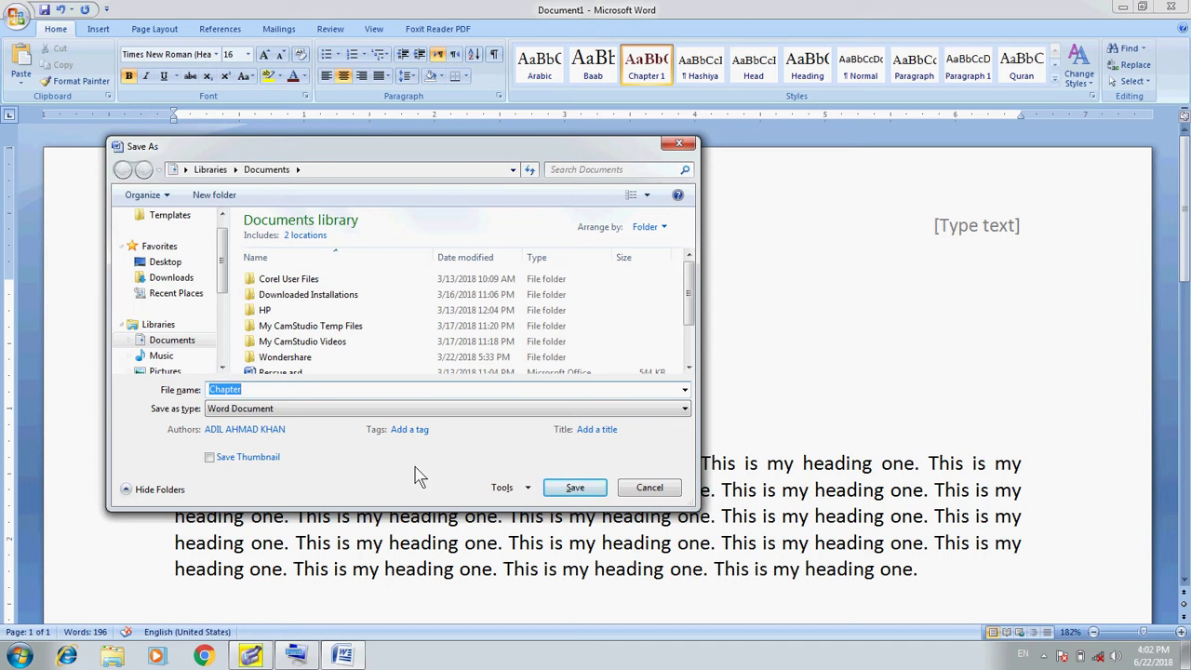
left_click(570, 487)
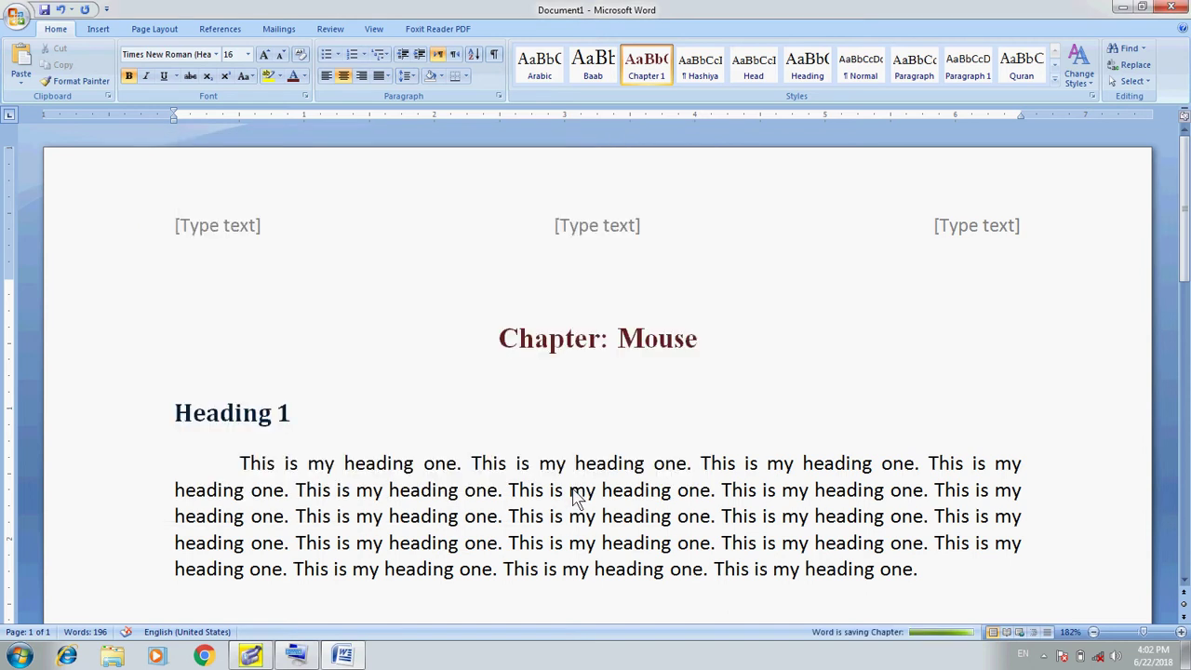
Reopen the header at its left placeholder and browse Quick Parts without inserting anything
double_click(214, 228)
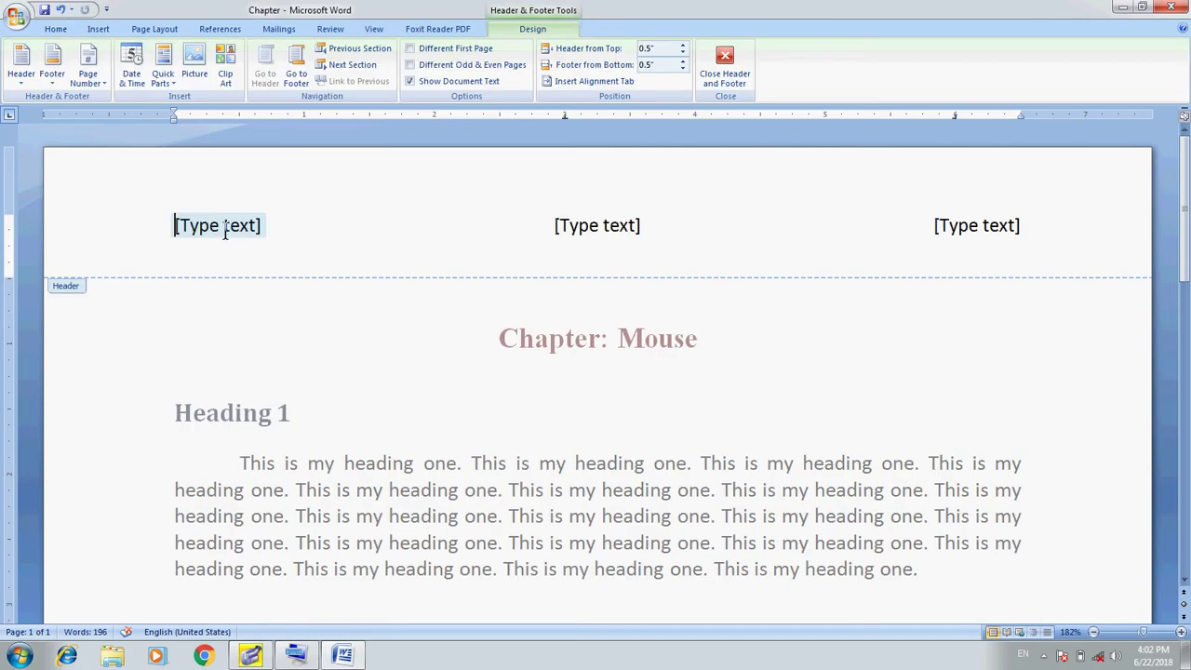
left_click(226, 230)
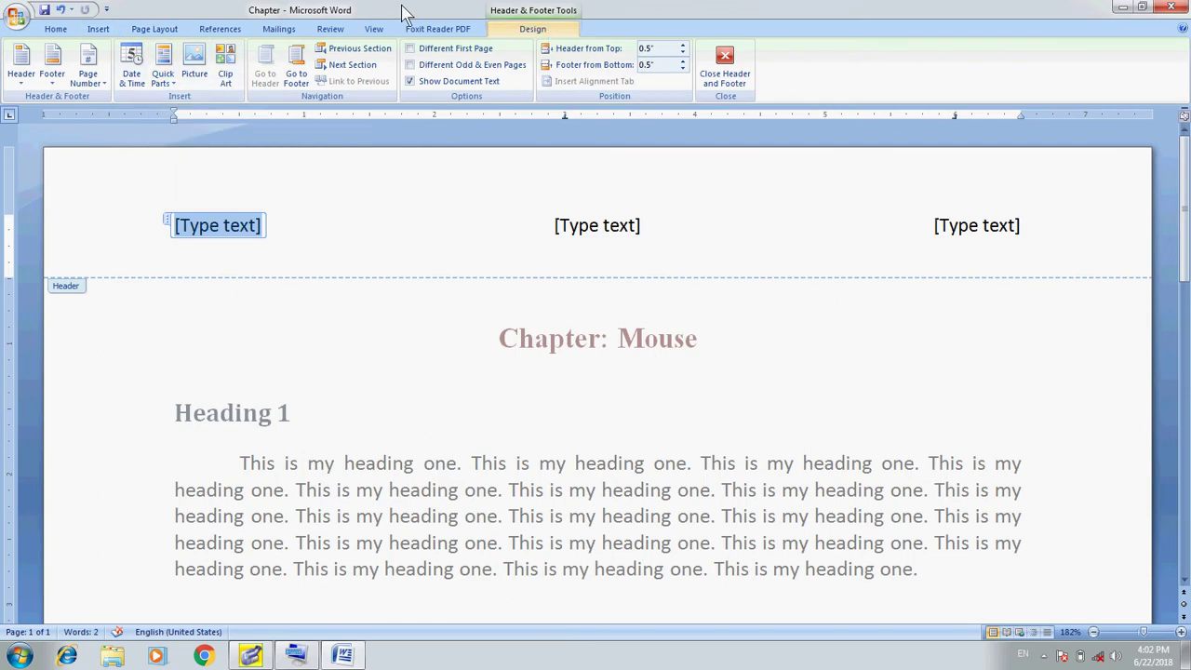
left_click(97, 30)
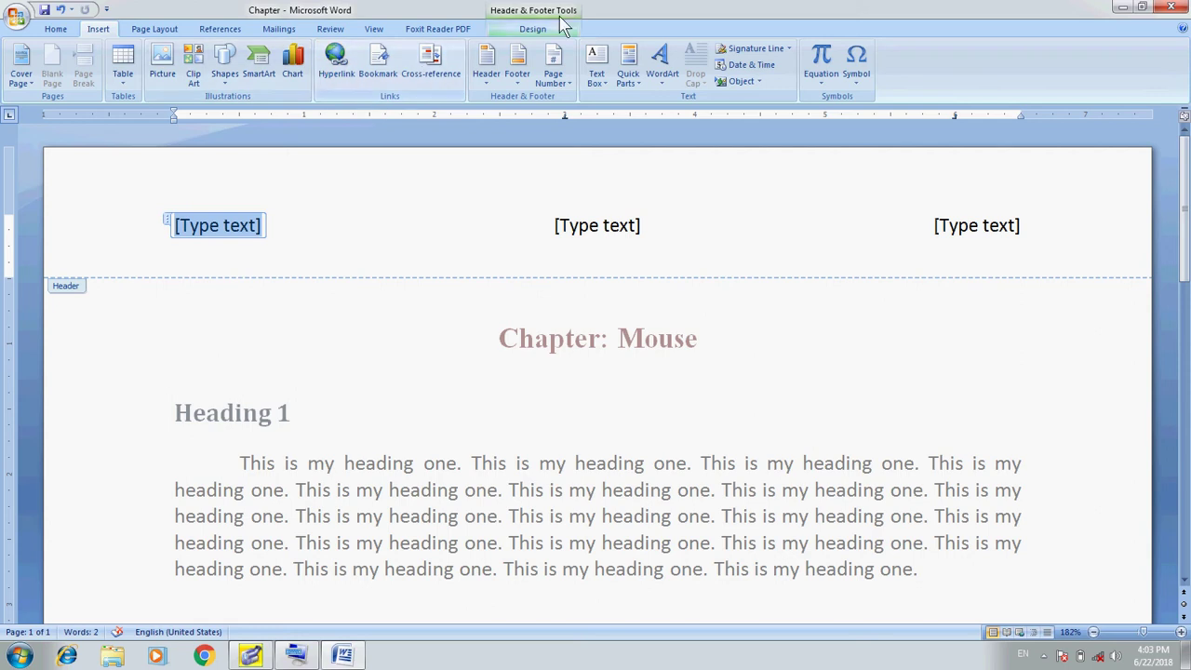
left_click(531, 30)
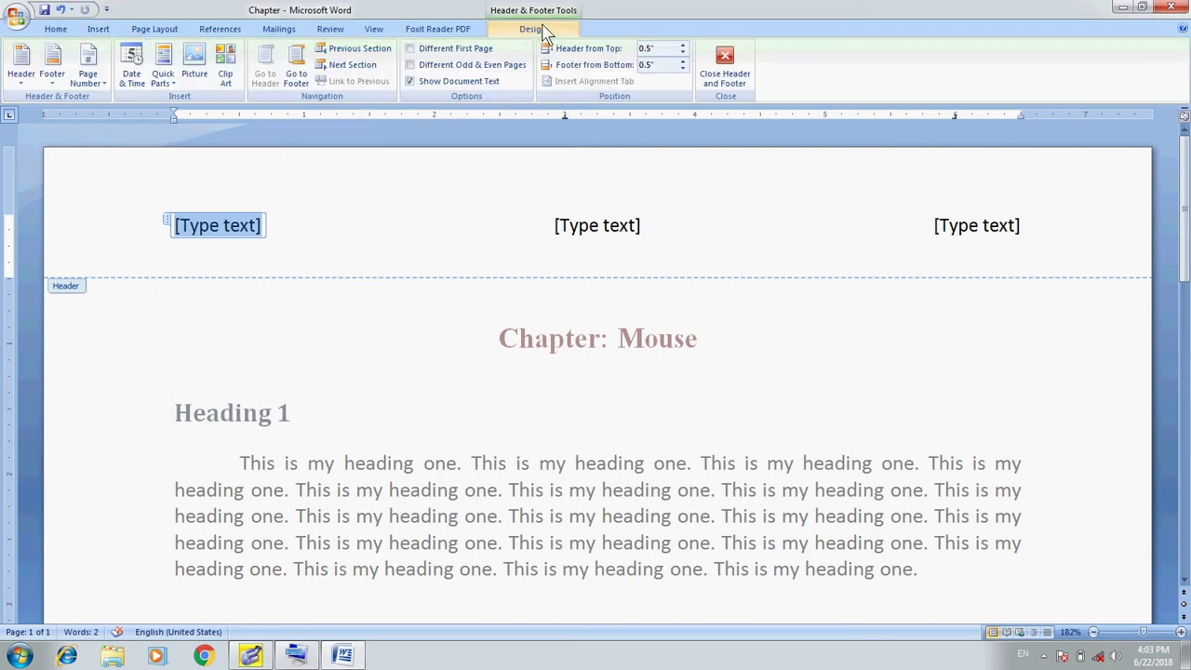
left_click(98, 29)
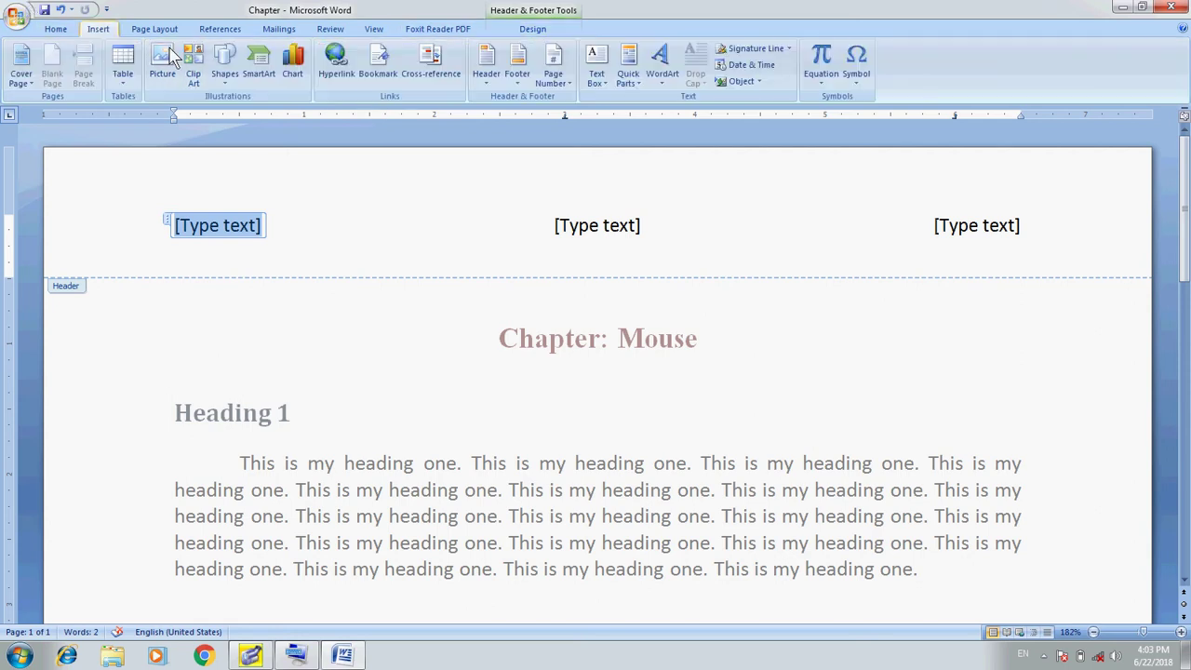
left_click(642, 90)
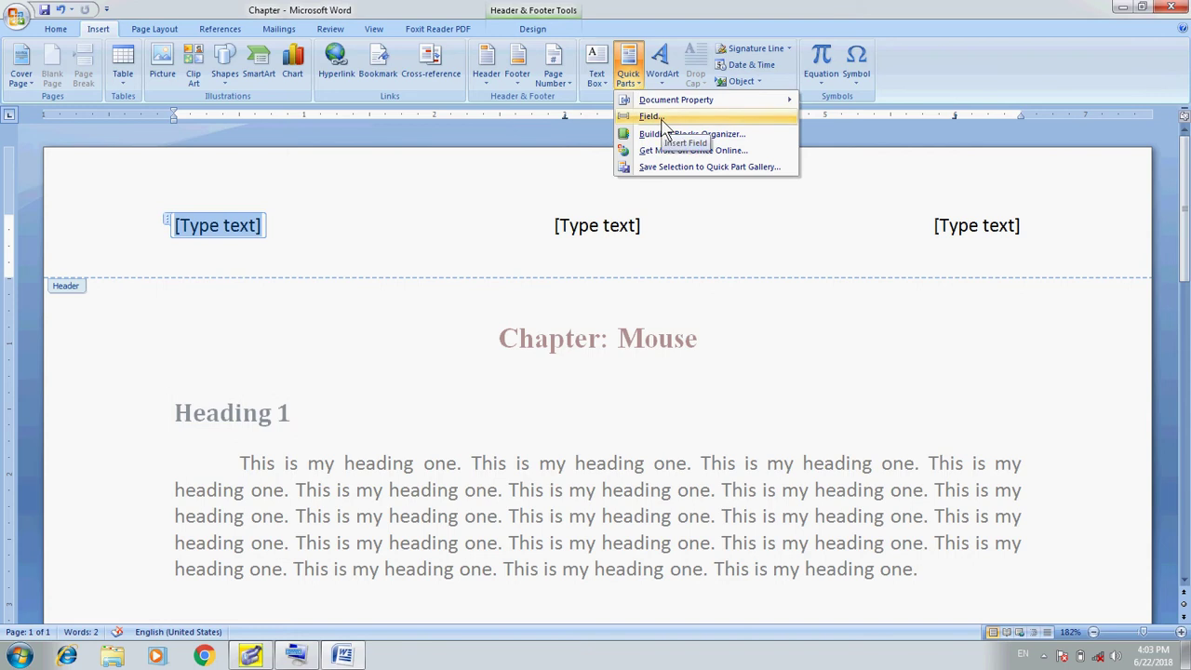
left_click(657, 9)
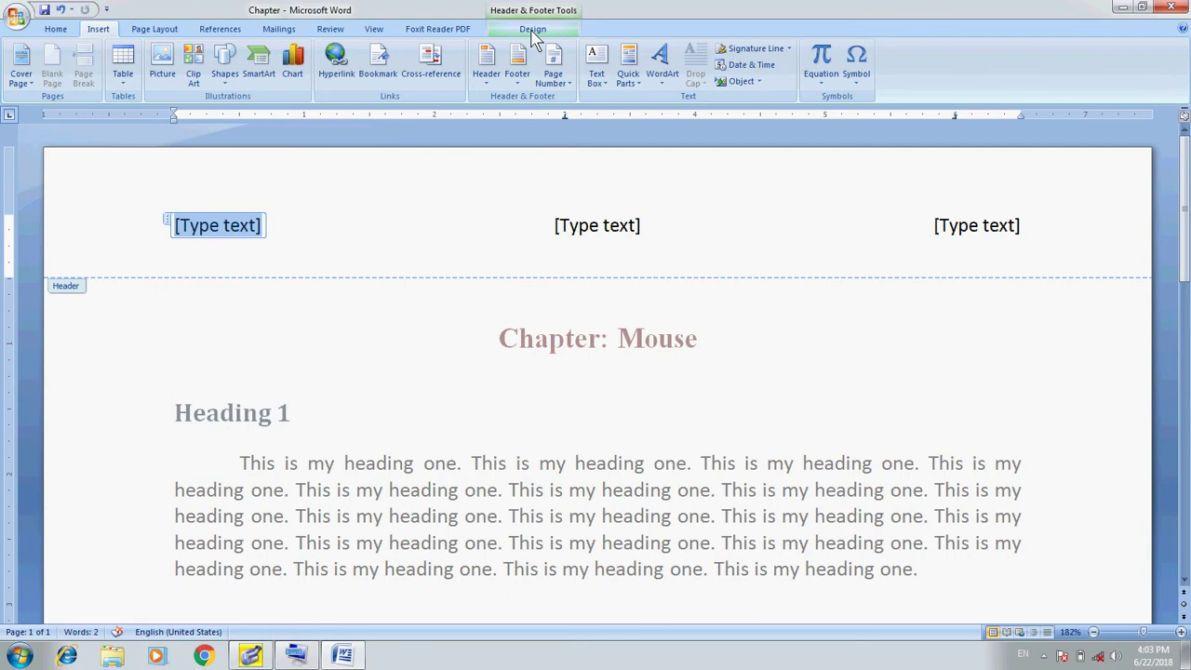
left_click(533, 31)
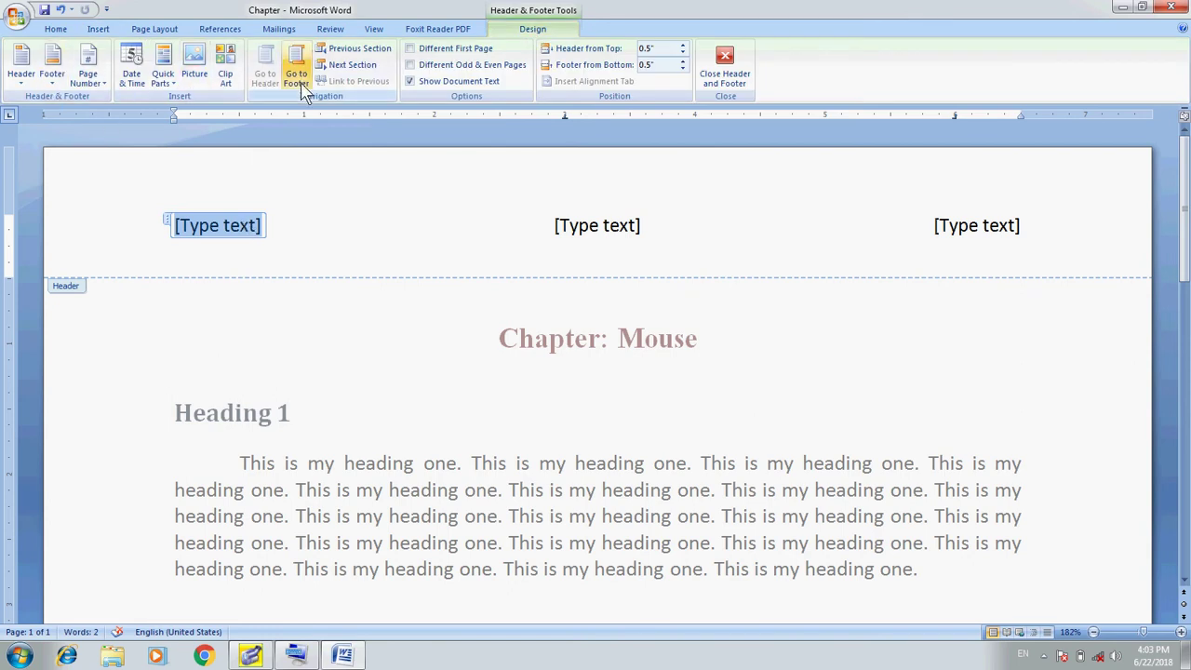
Insert a StyleRef field linked to the Chapter 1 style into the header's left slot
left_click(178, 82)
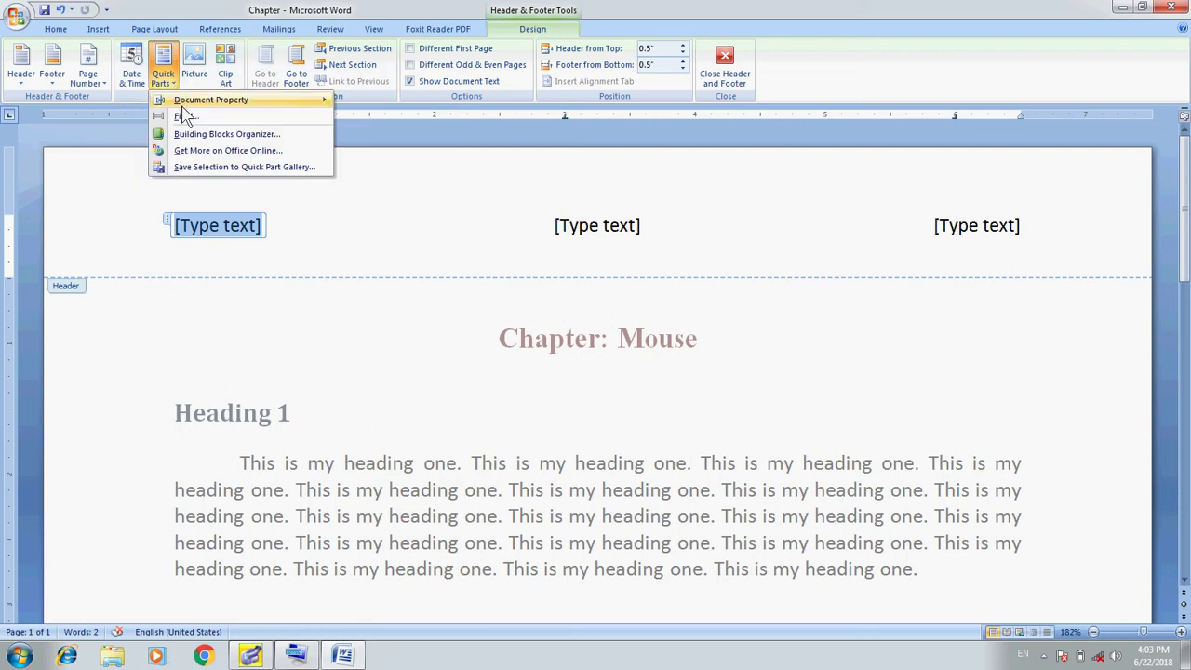
left_click(186, 117)
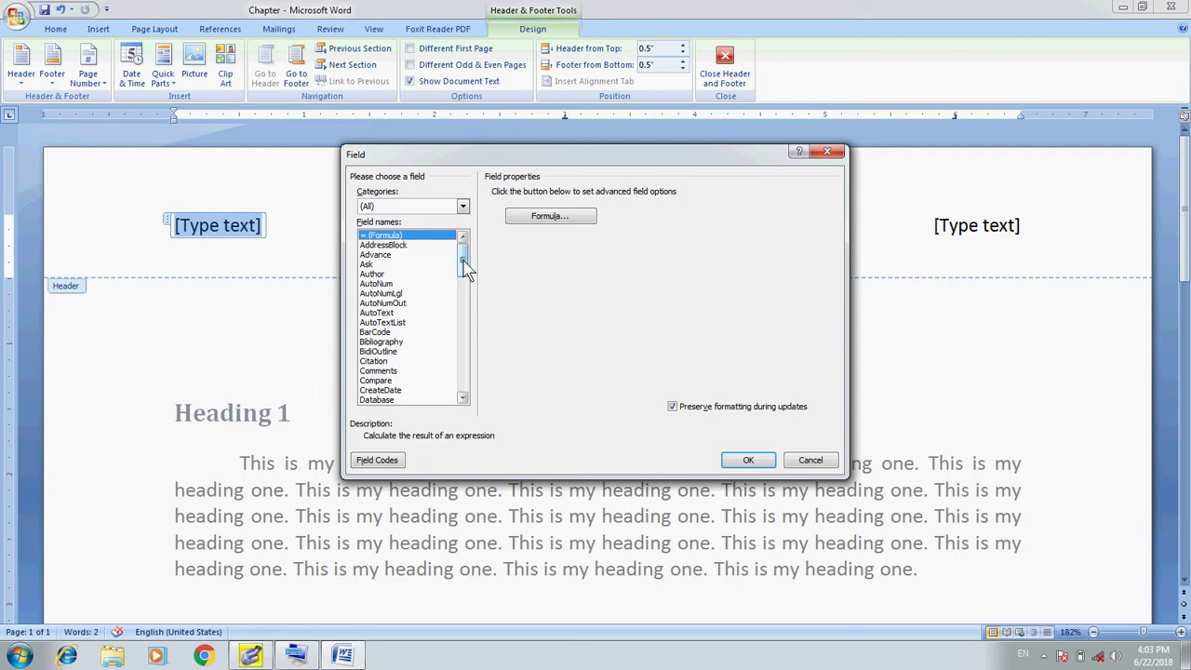
left_click_drag(464, 267, 476, 373)
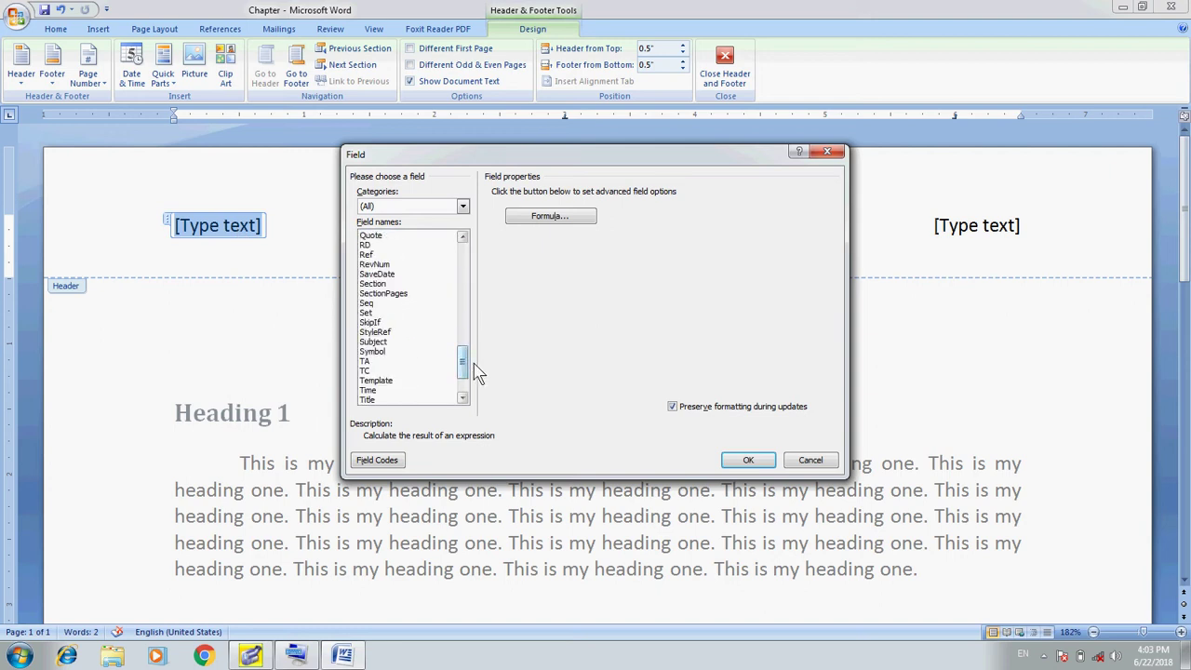
left_click(381, 333)
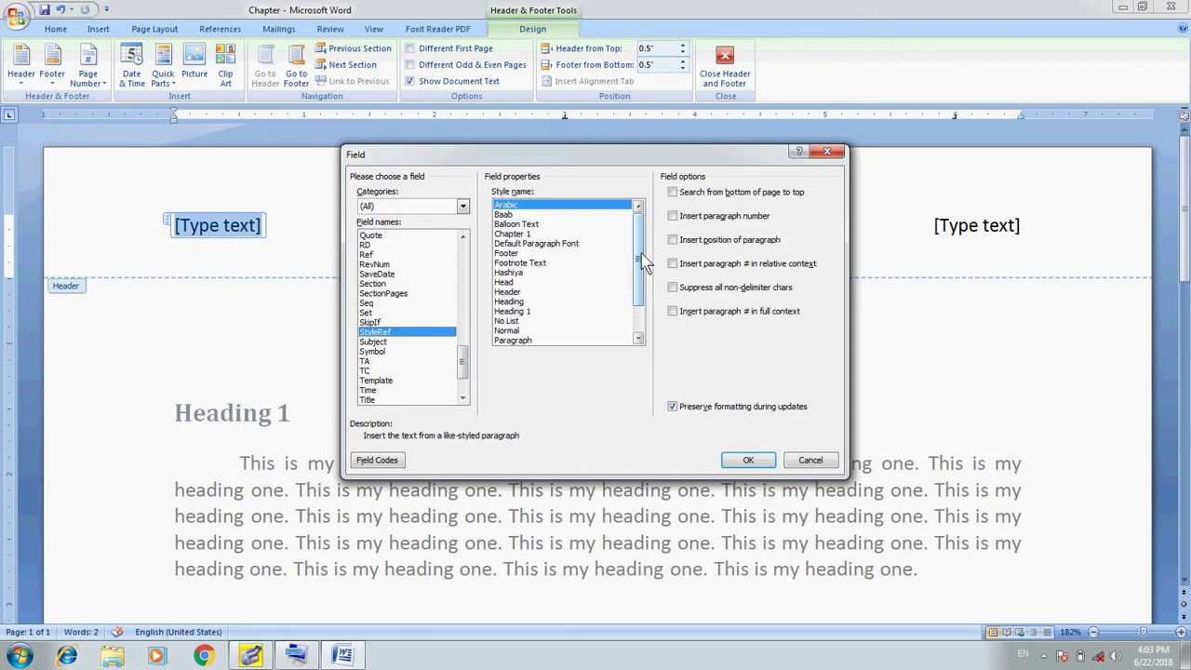
left_click(526, 234)
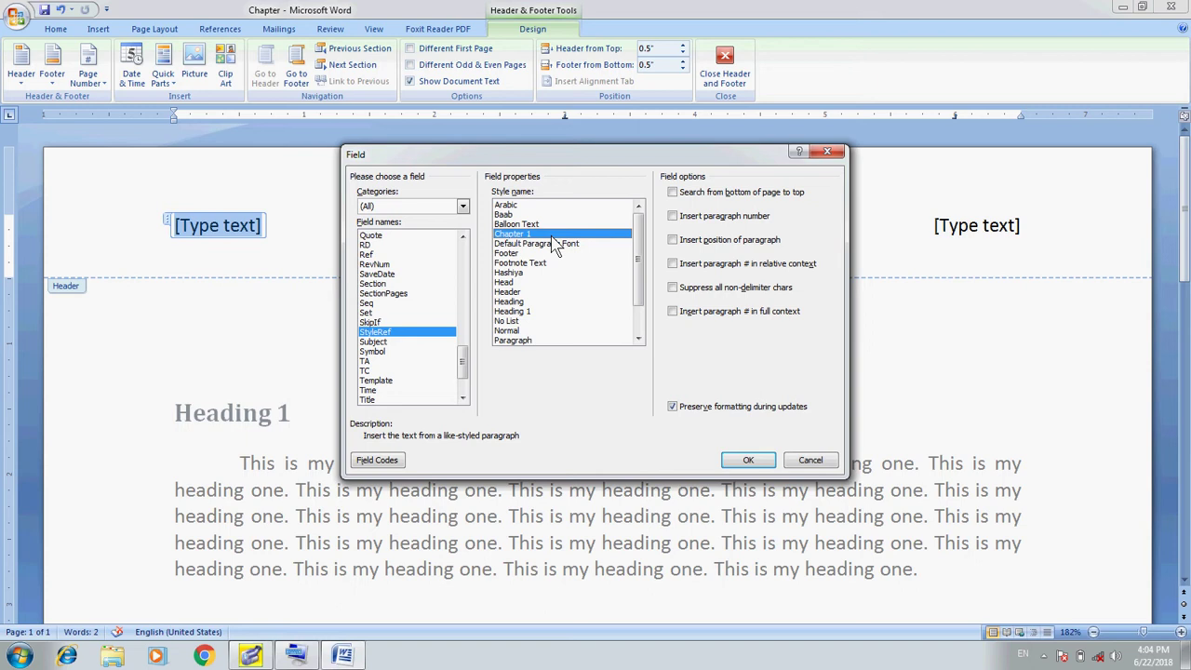
left_click(750, 460)
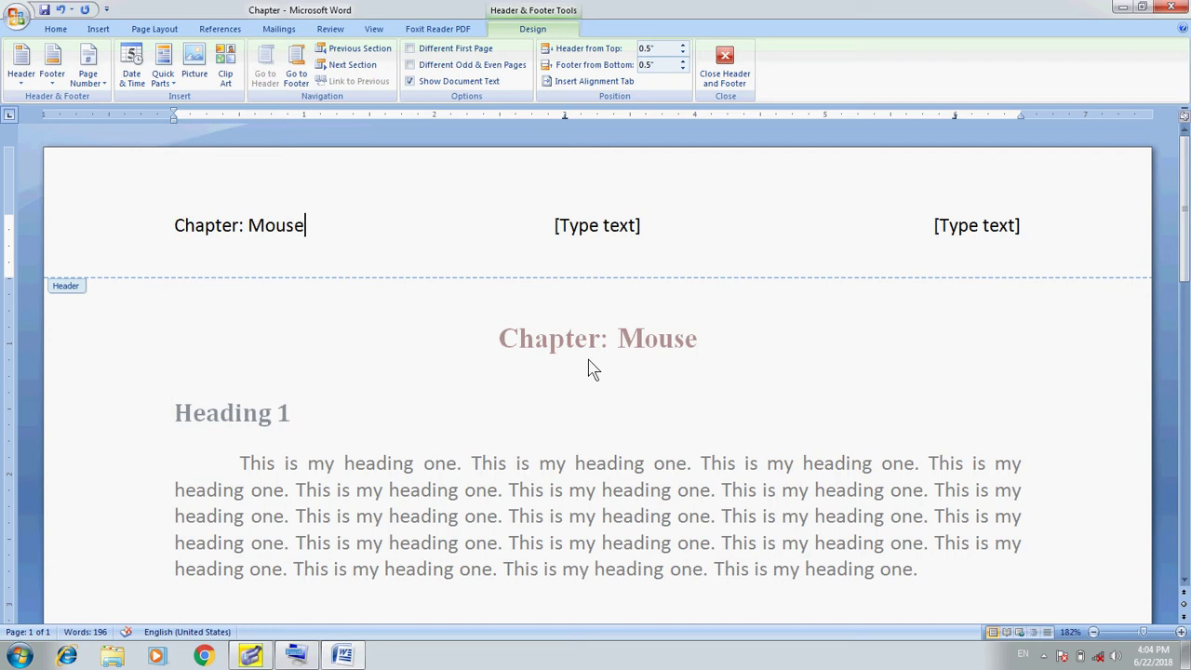
Retitle the body heading 'Computer Lessons', then reopen the header at its centre placeholder
double_click(573, 339)
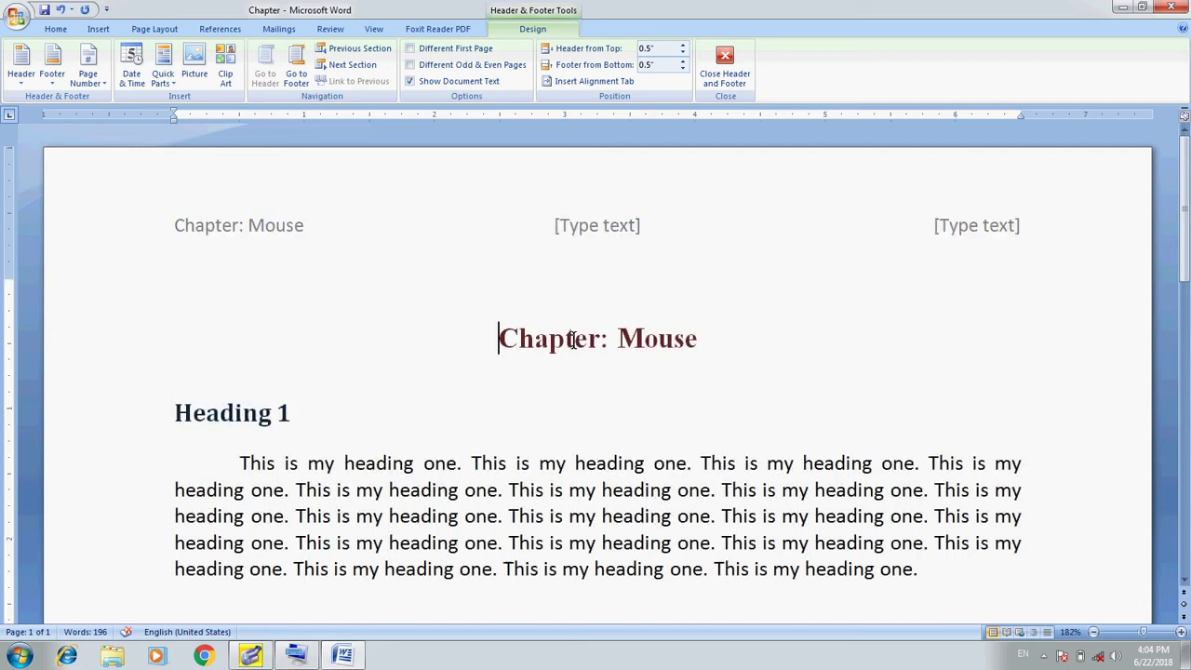
key("shift+Down")
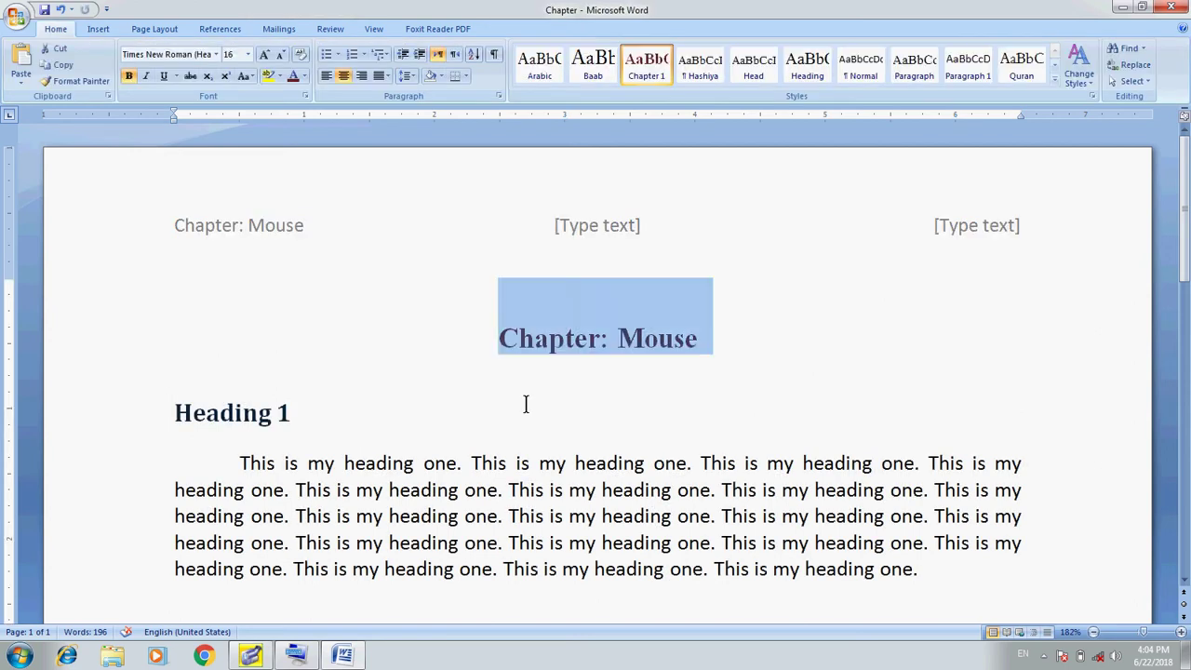
key("shift+Left")
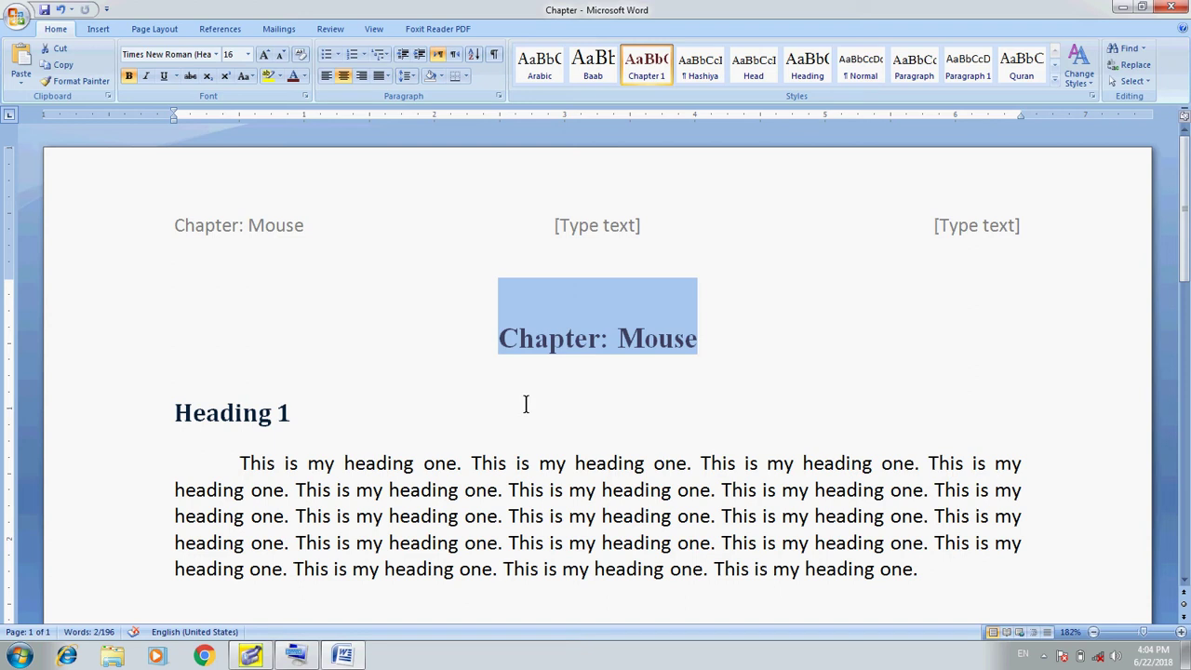
type("Com")
type("pute")
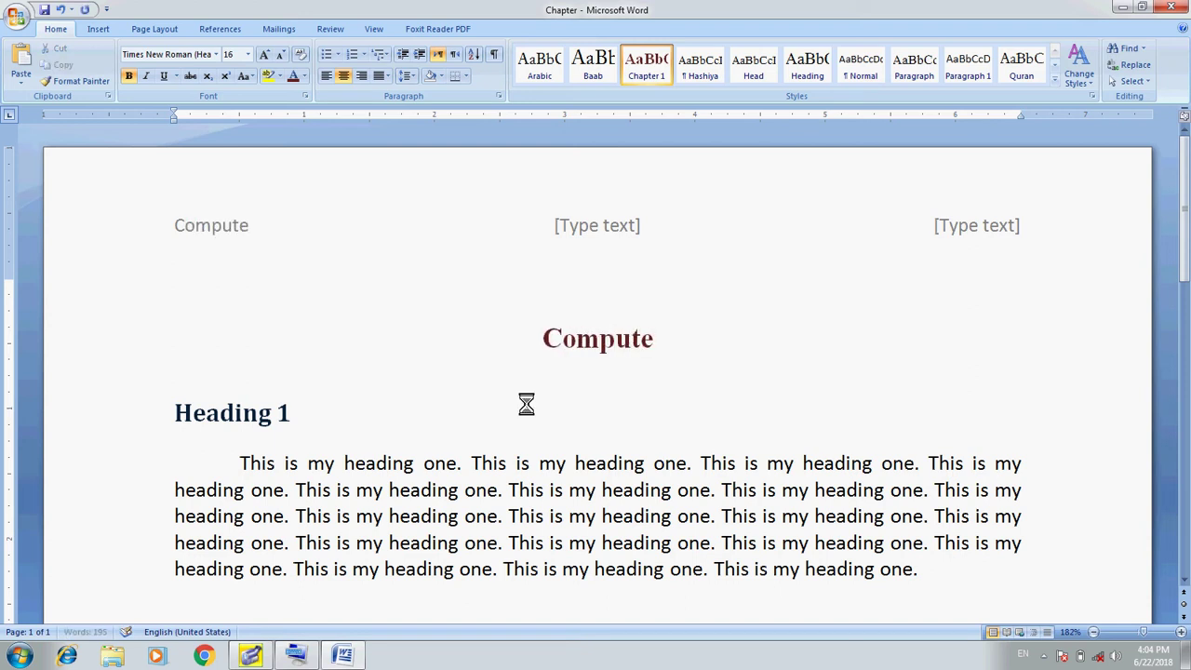
type("r Lessons")
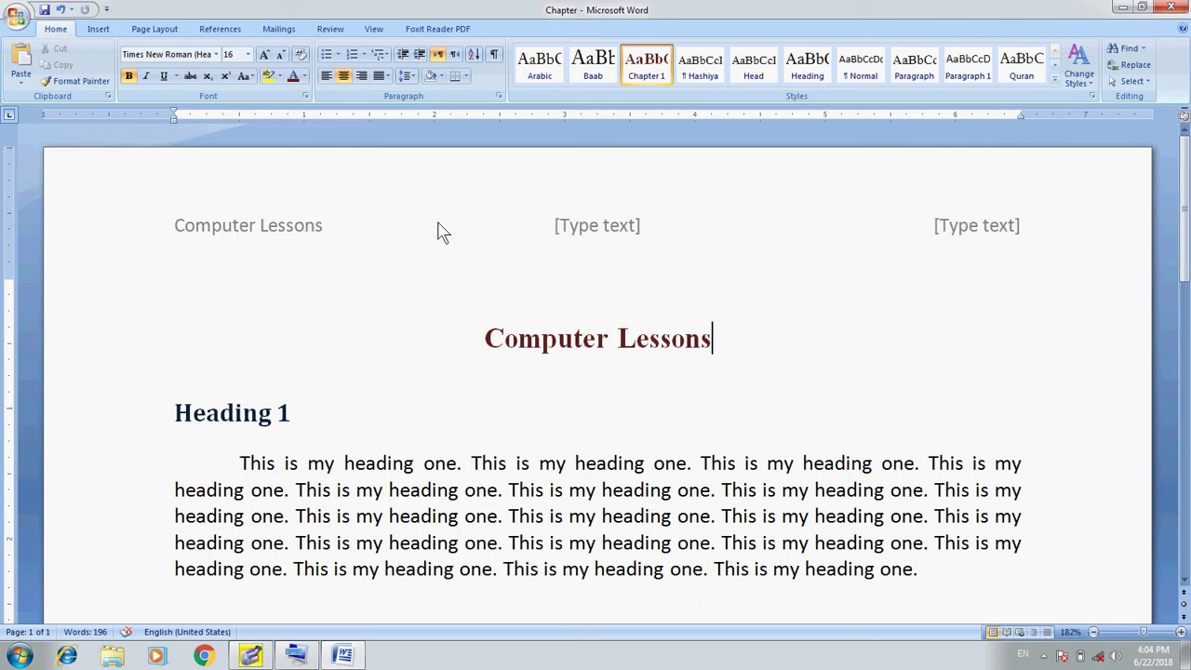
double_click(596, 221)
left_click(545, 228)
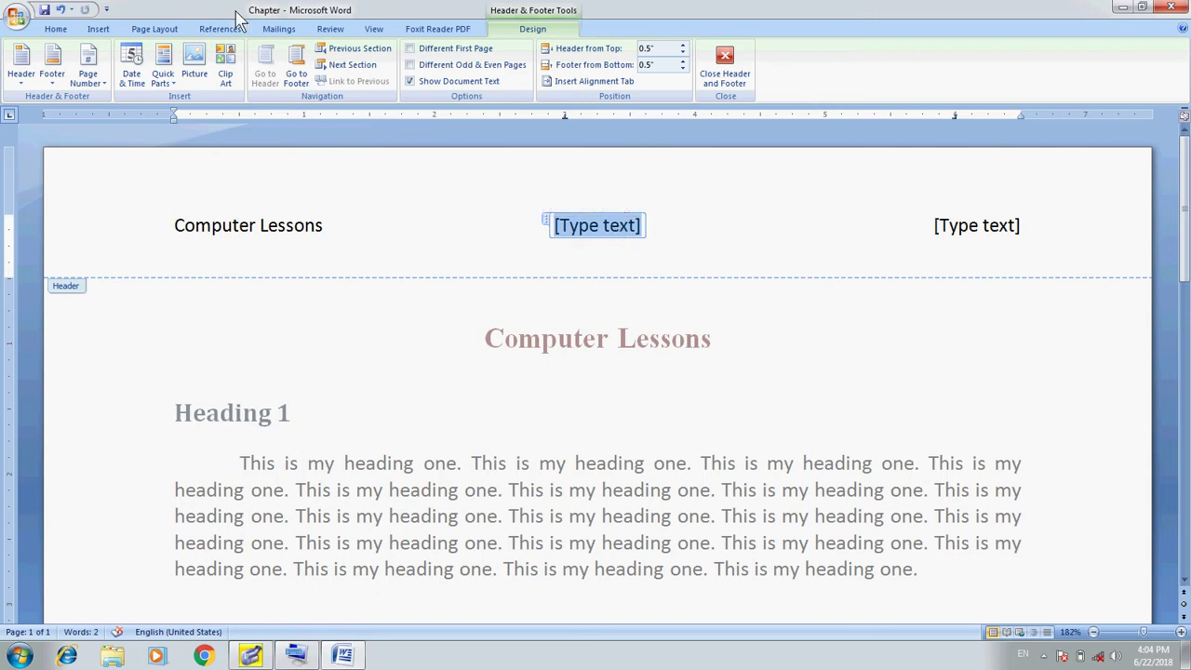
Insert a Plain Number page number at the current position in the header's centre slot
left_click(104, 89)
mouse_move(140, 100)
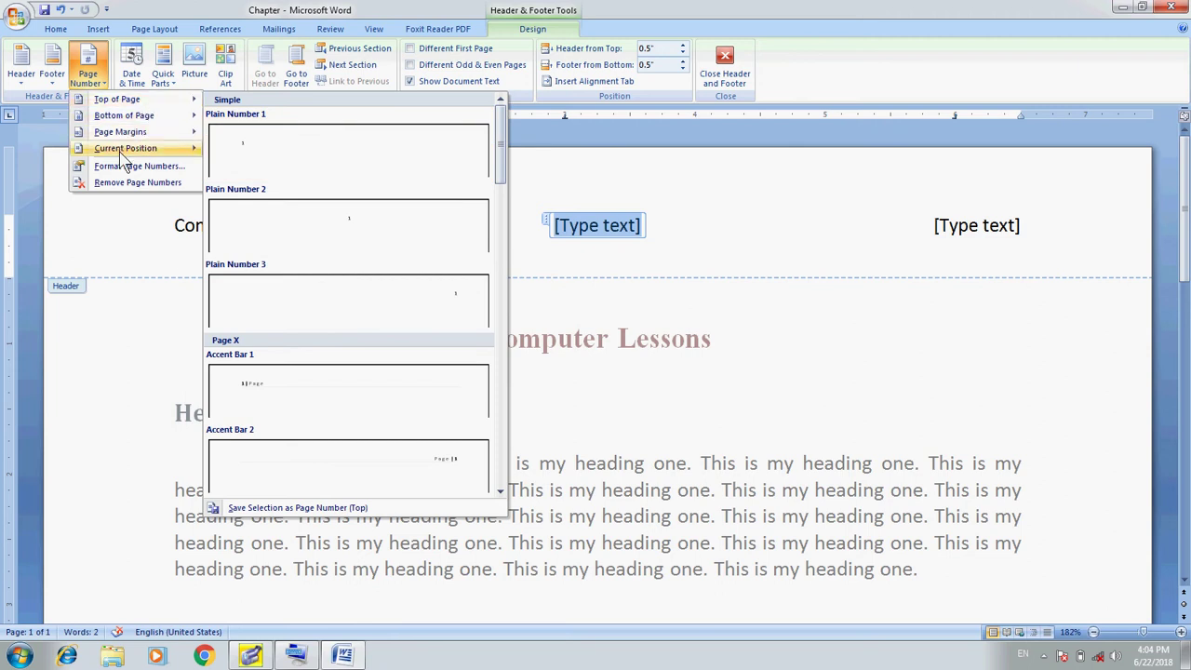
mouse_move(126, 150)
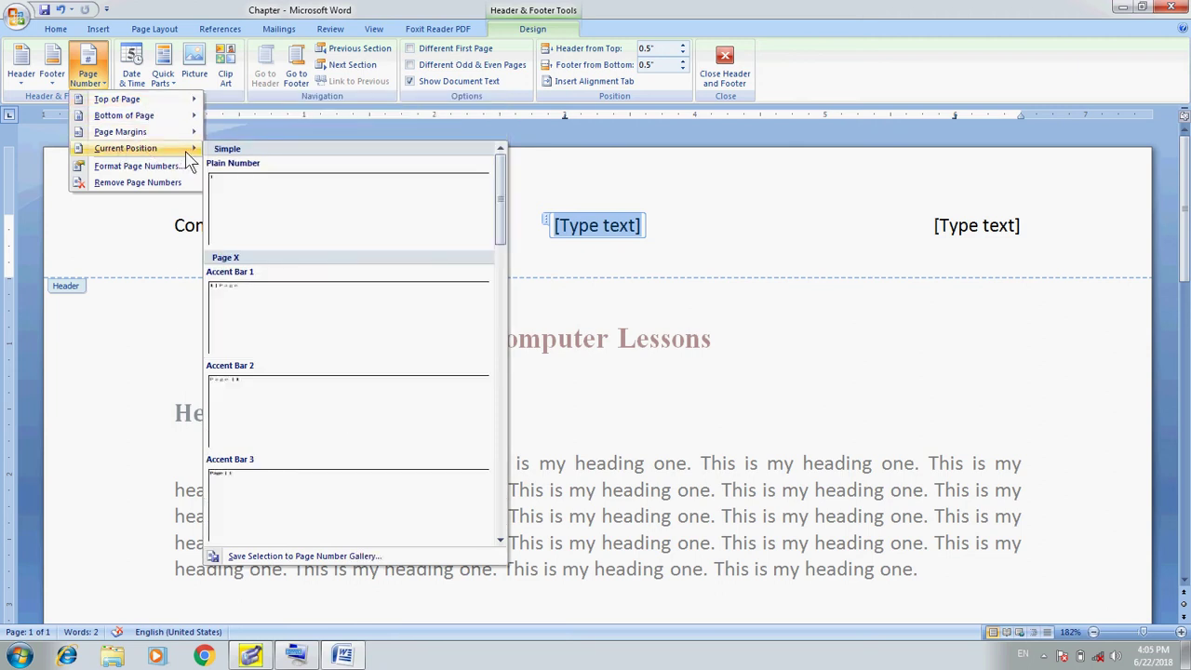
left_click(280, 205)
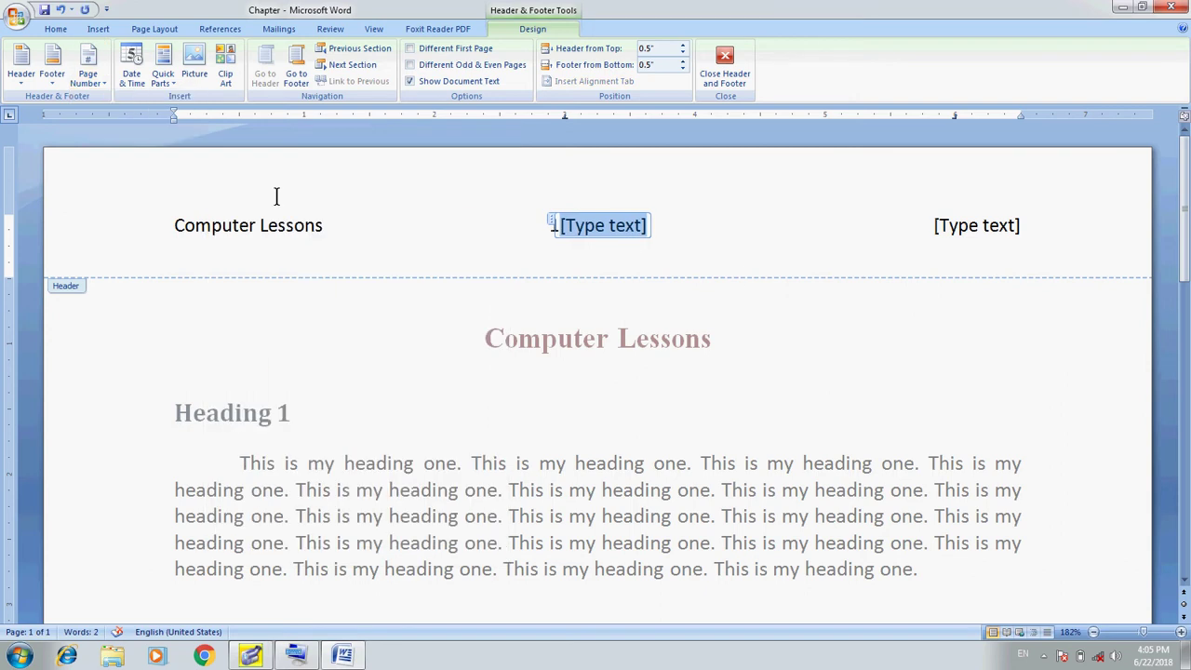
key("Left")
Delete the leftover centre placeholder and set page number 1 to 12 pt Times New Roman
left_click(609, 251)
key("Delete")
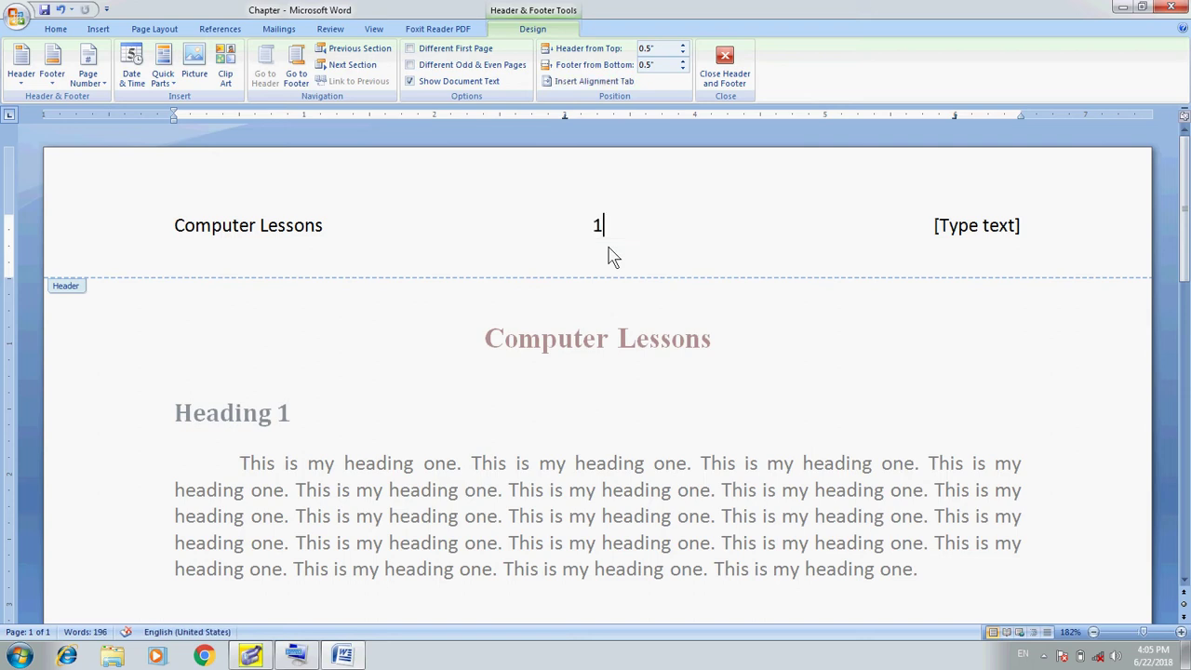
key("Left")
key("shift+Right")
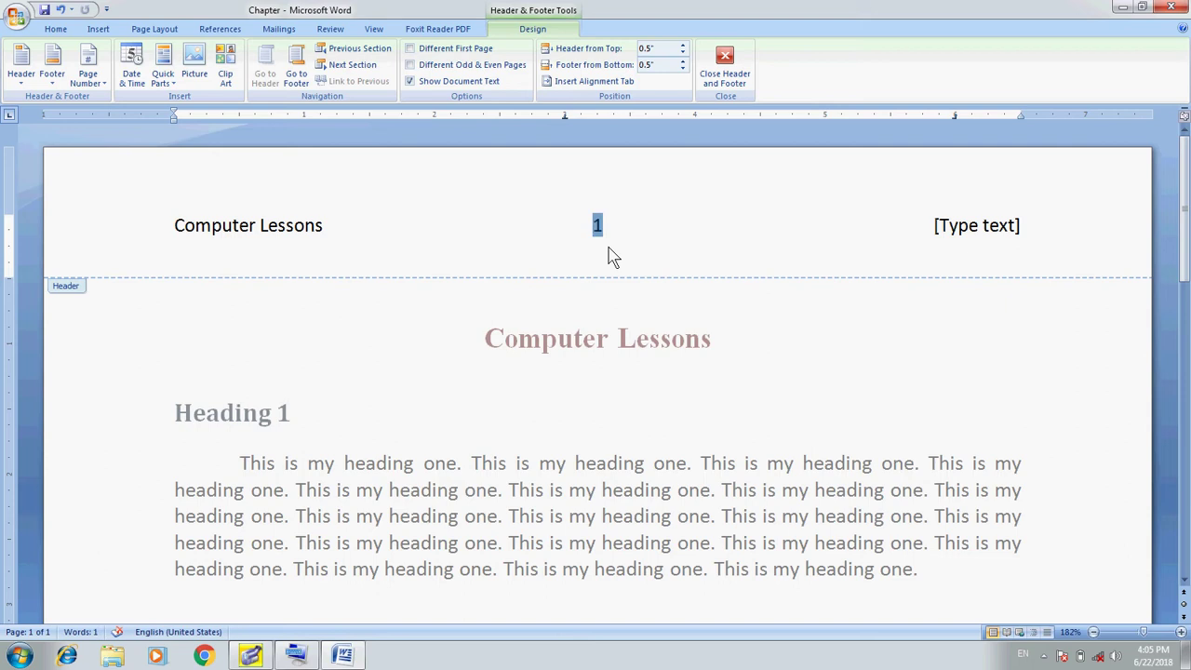
left_click(56, 29)
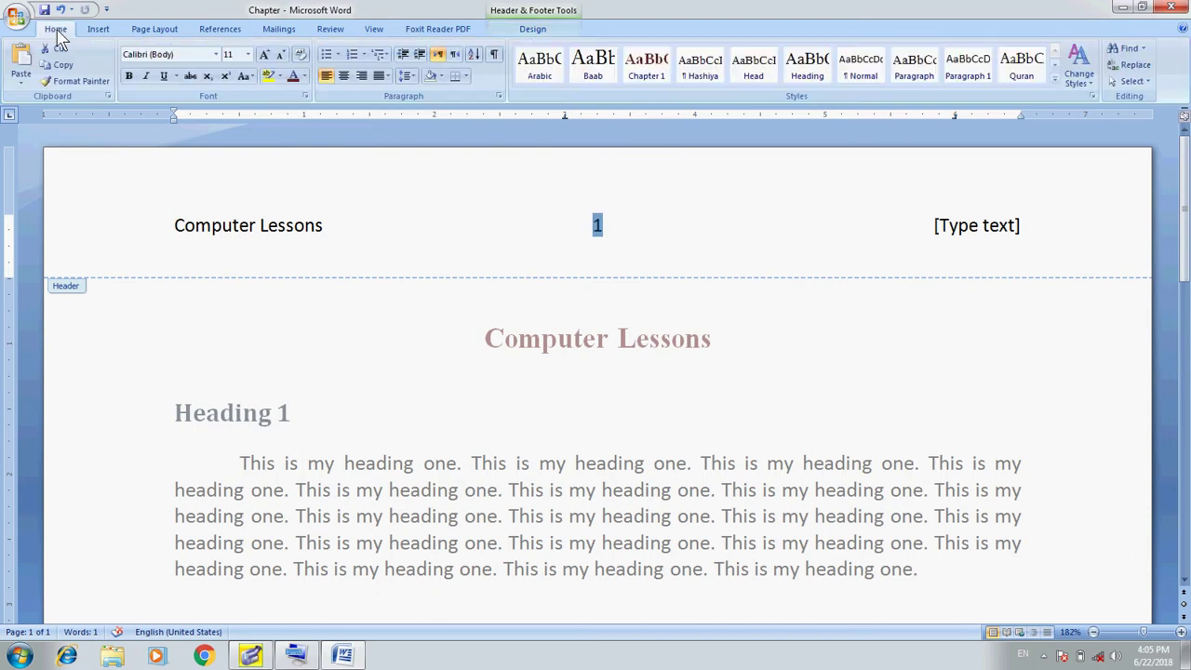
left_click(248, 56)
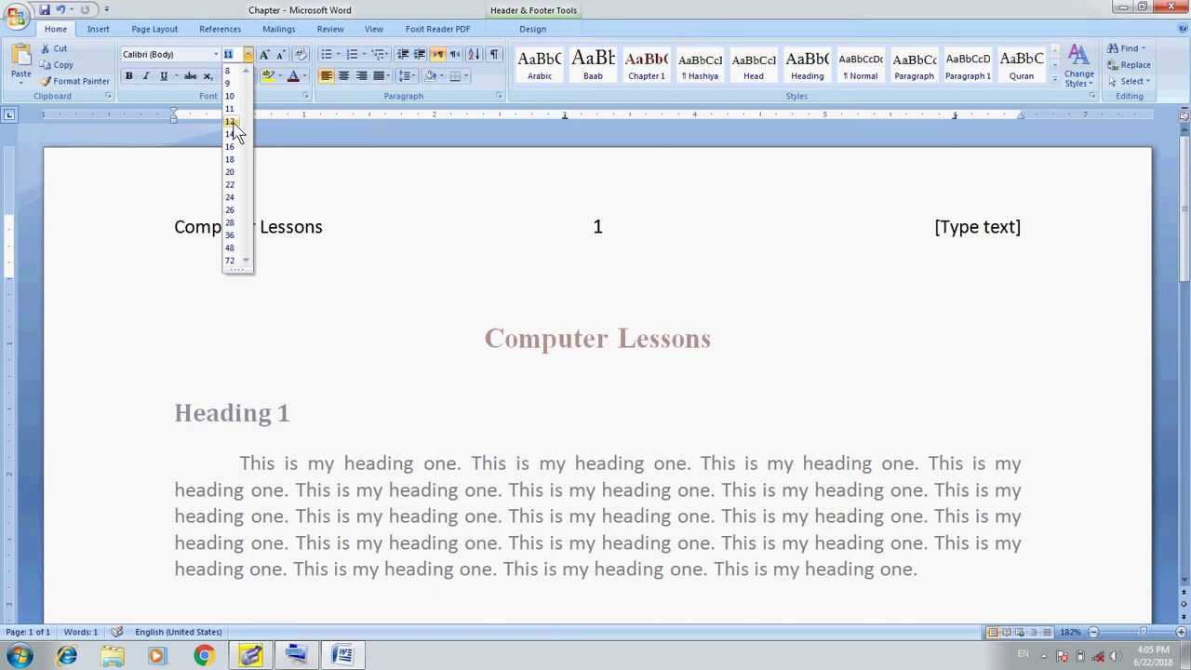
left_click(232, 122)
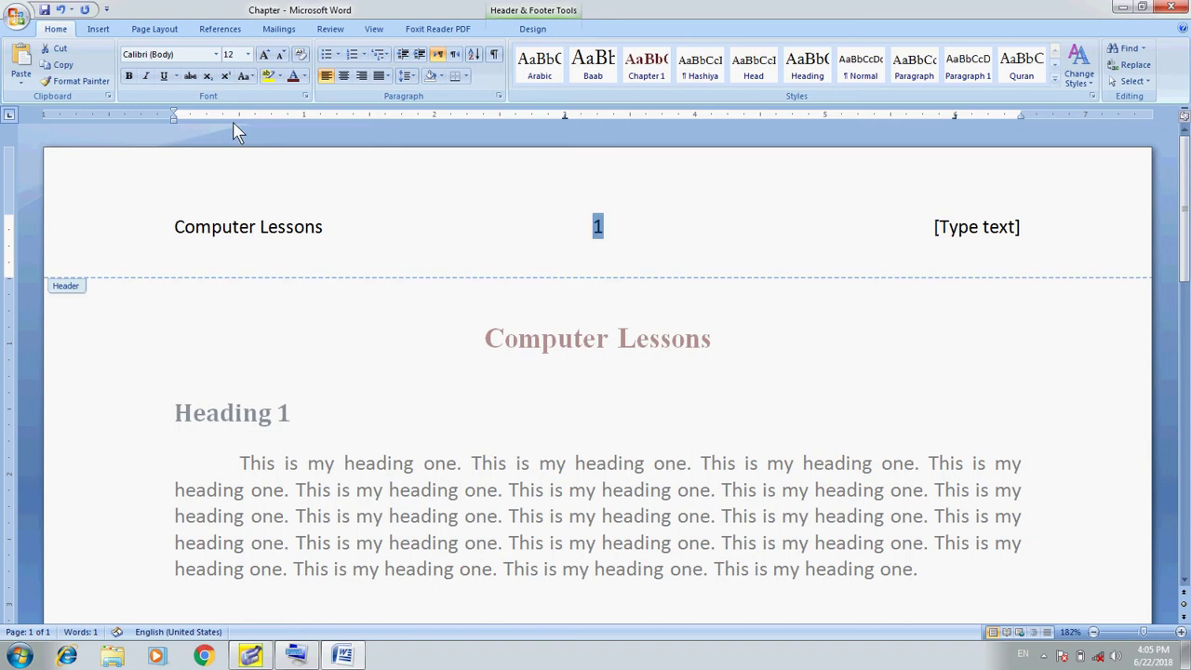
left_click(217, 56)
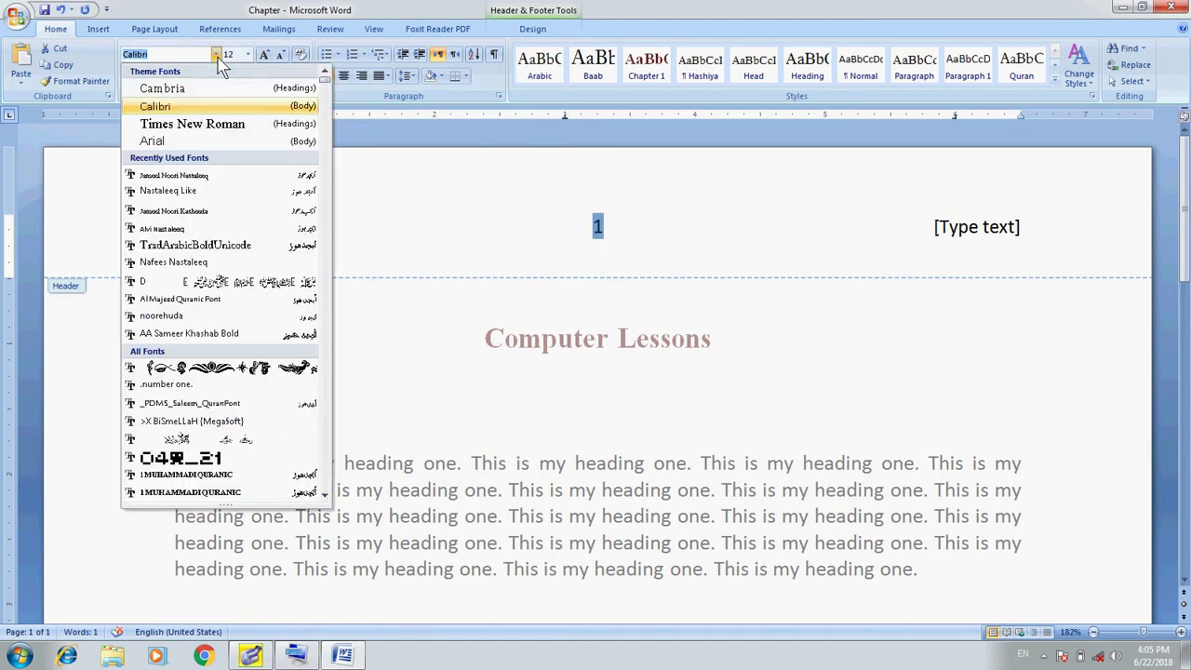
left_click(224, 130)
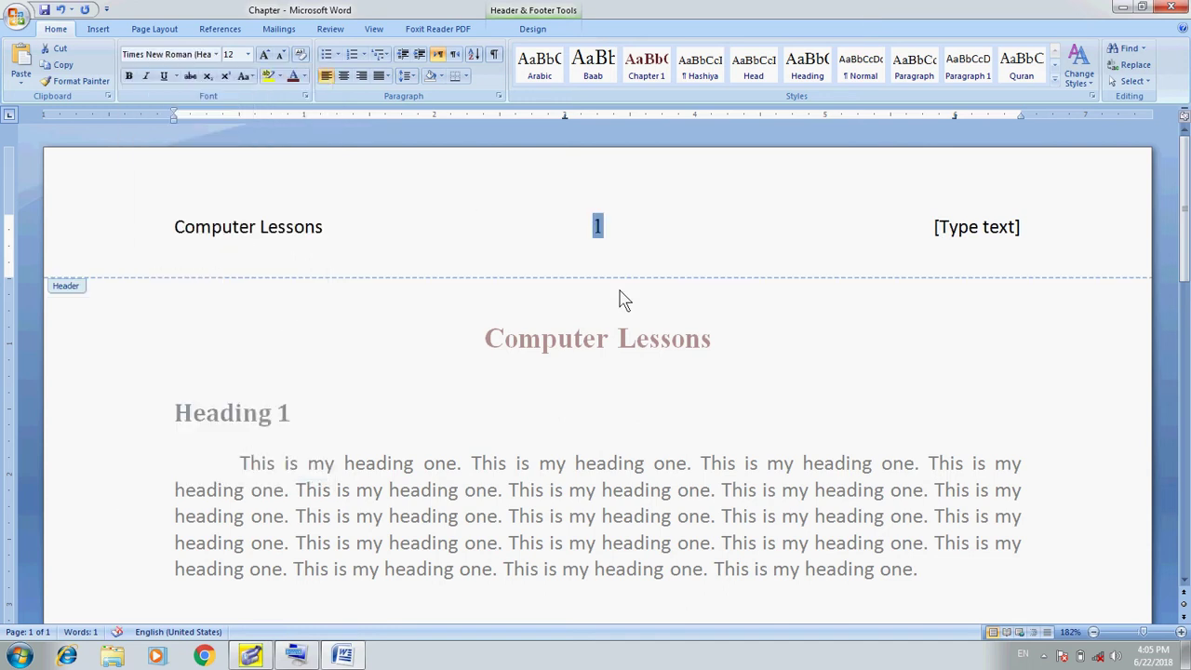
Review the header line and select the right-hand [Type text] placeholder
key("Right")
key("ctrl+a")
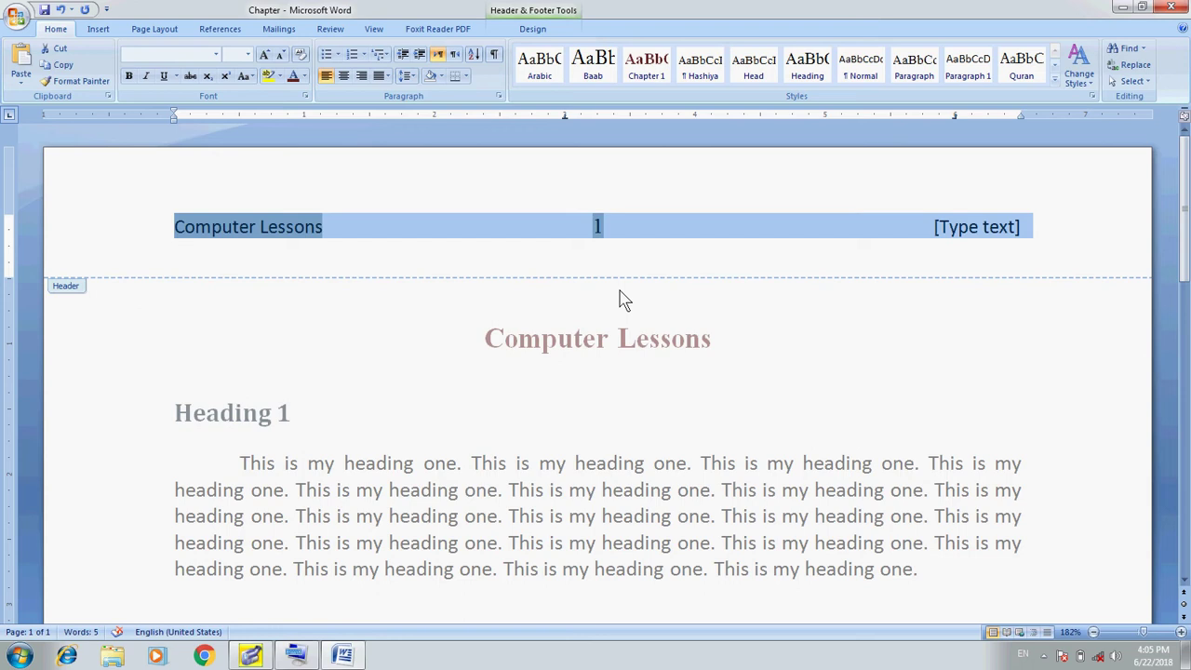
key("Left")
key("Right")
key("Right")
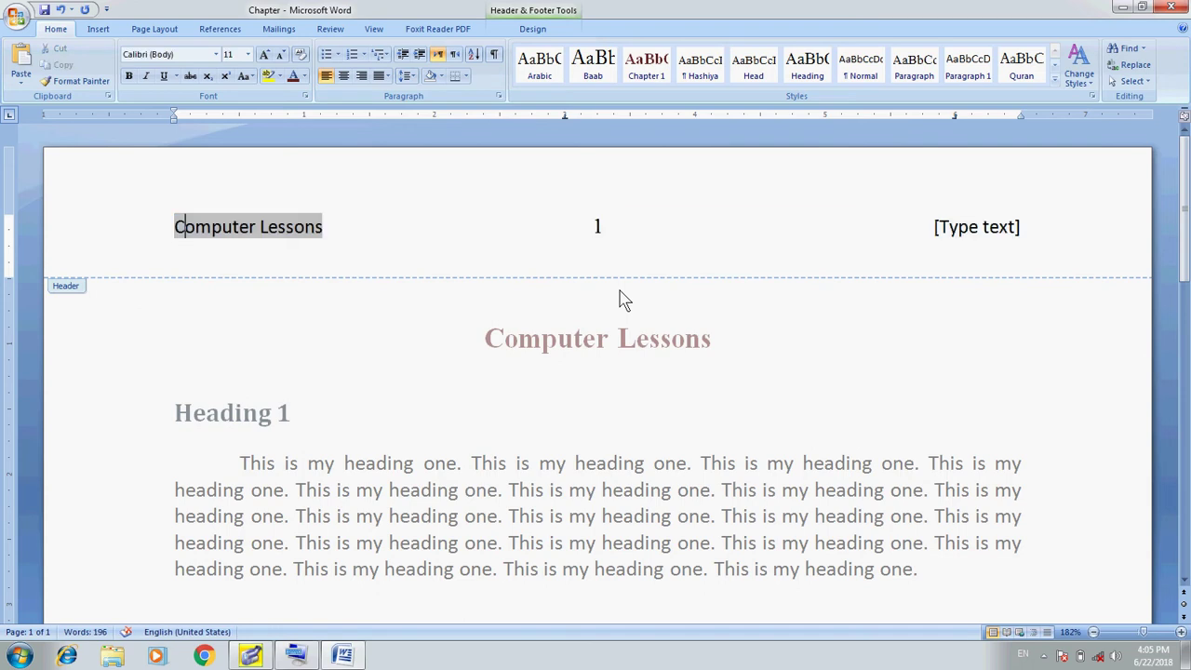
key("Right")
left_click(985, 233)
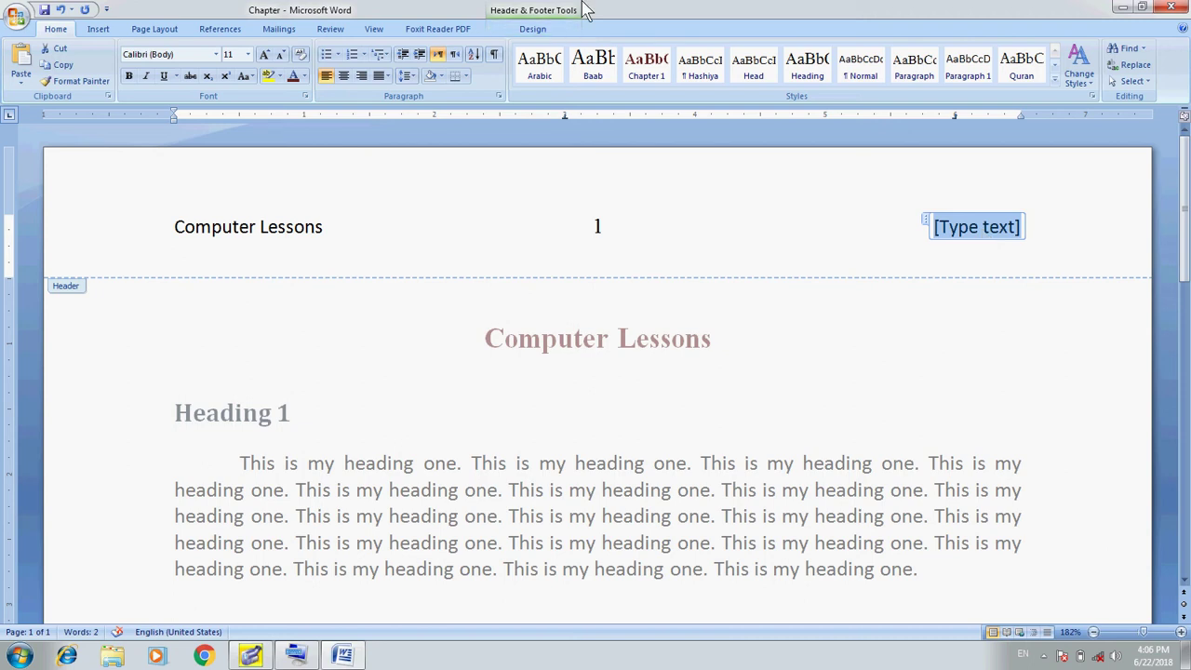
Insert a StyleRef field using the Heading 1 style in place of the header's right [Type text] placeholder
left_click(534, 32)
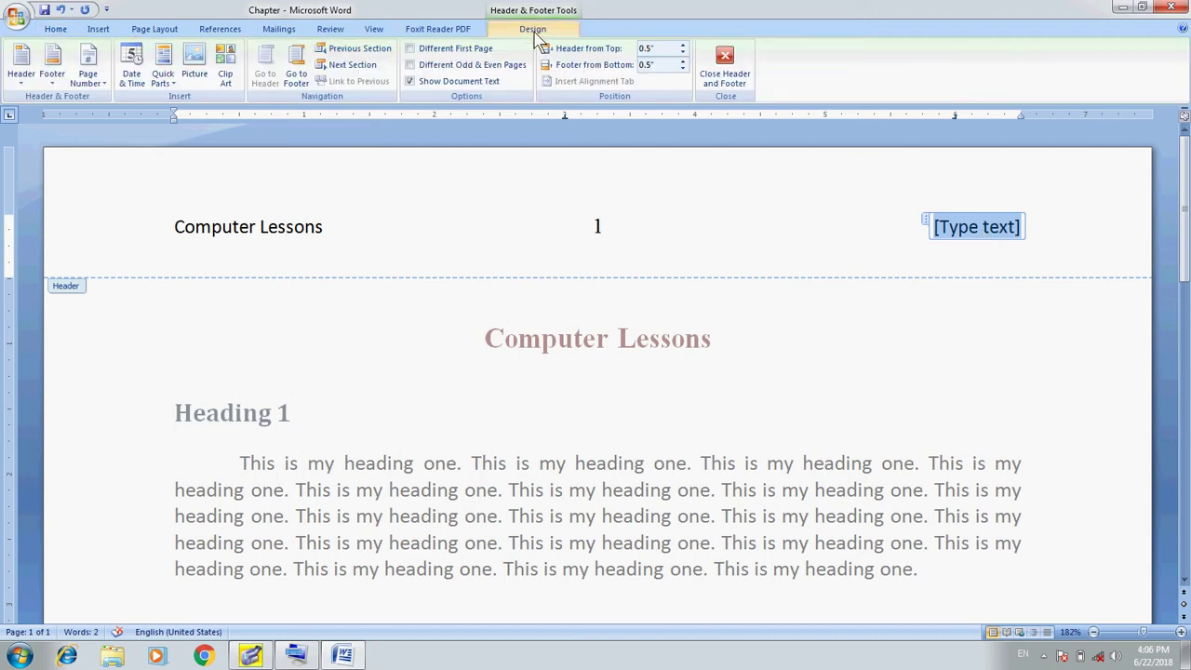
left_click(173, 81)
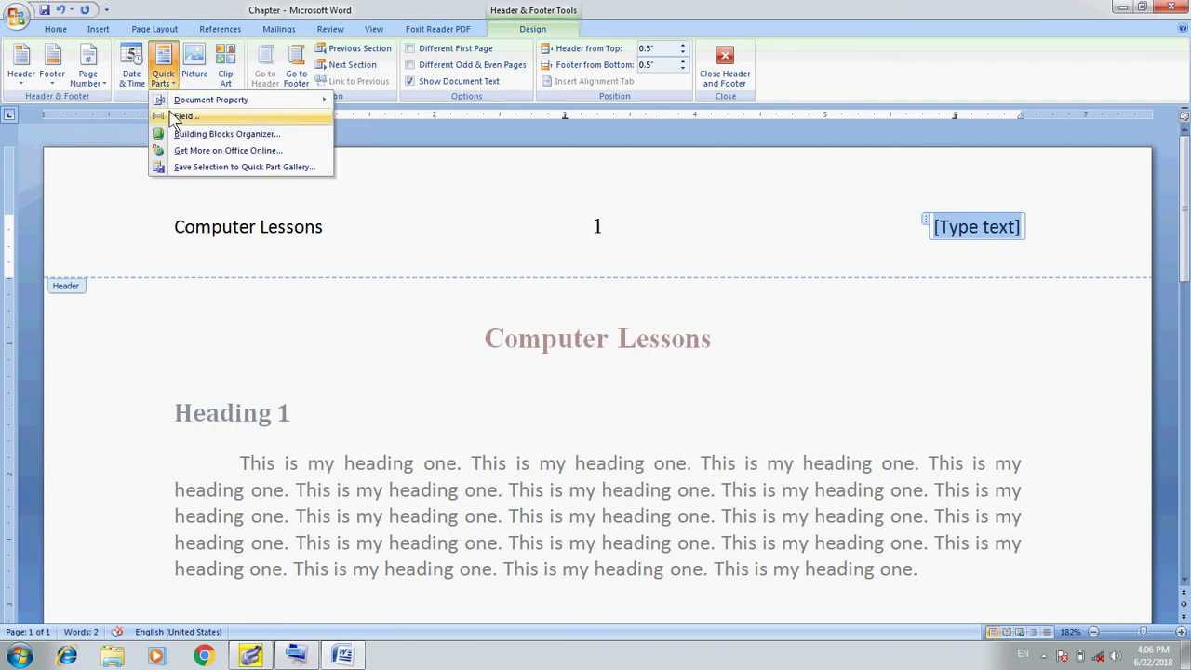
left_click(192, 119)
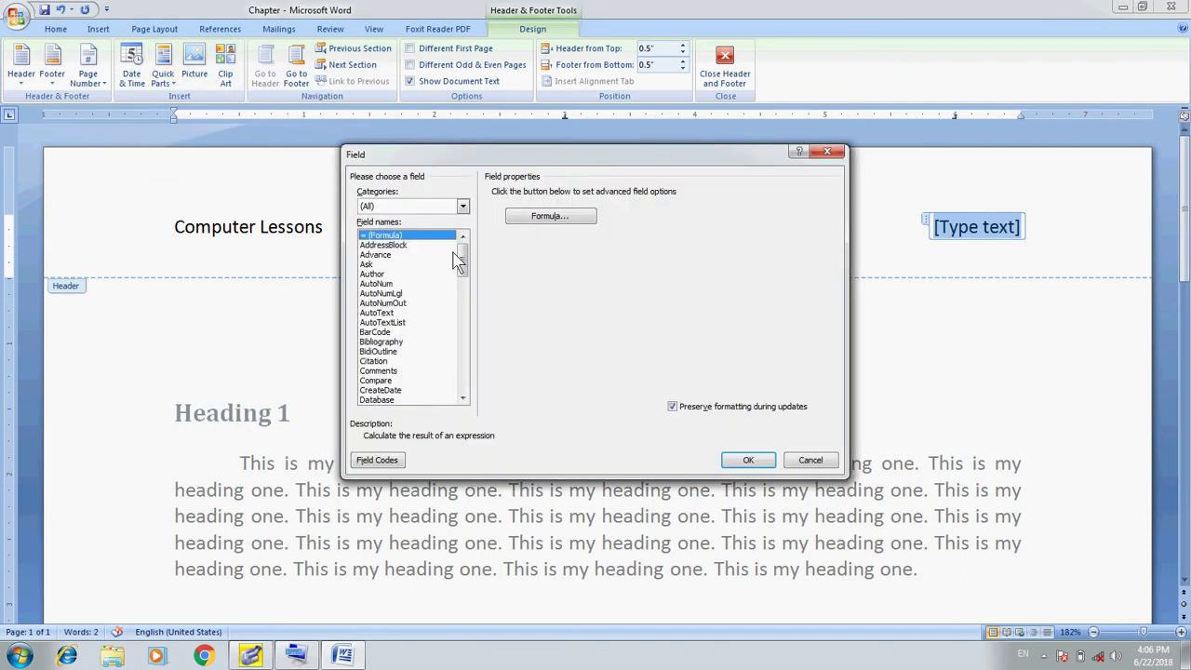
left_click_drag(463, 269, 465, 346)
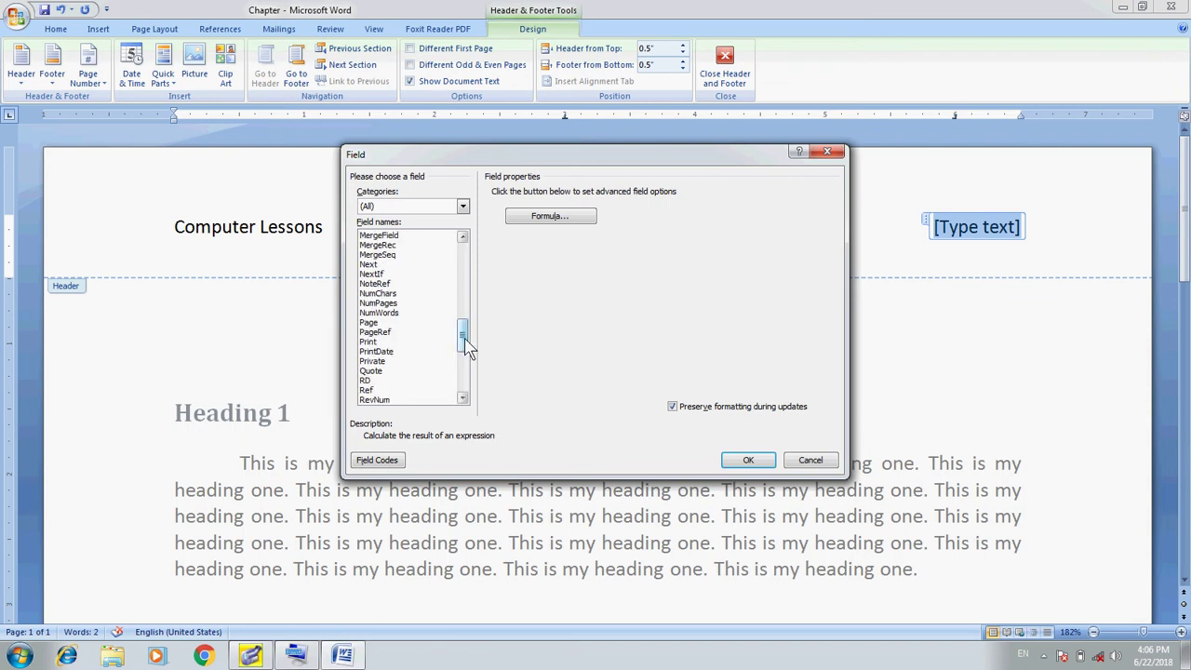
left_click_drag(465, 338, 469, 366)
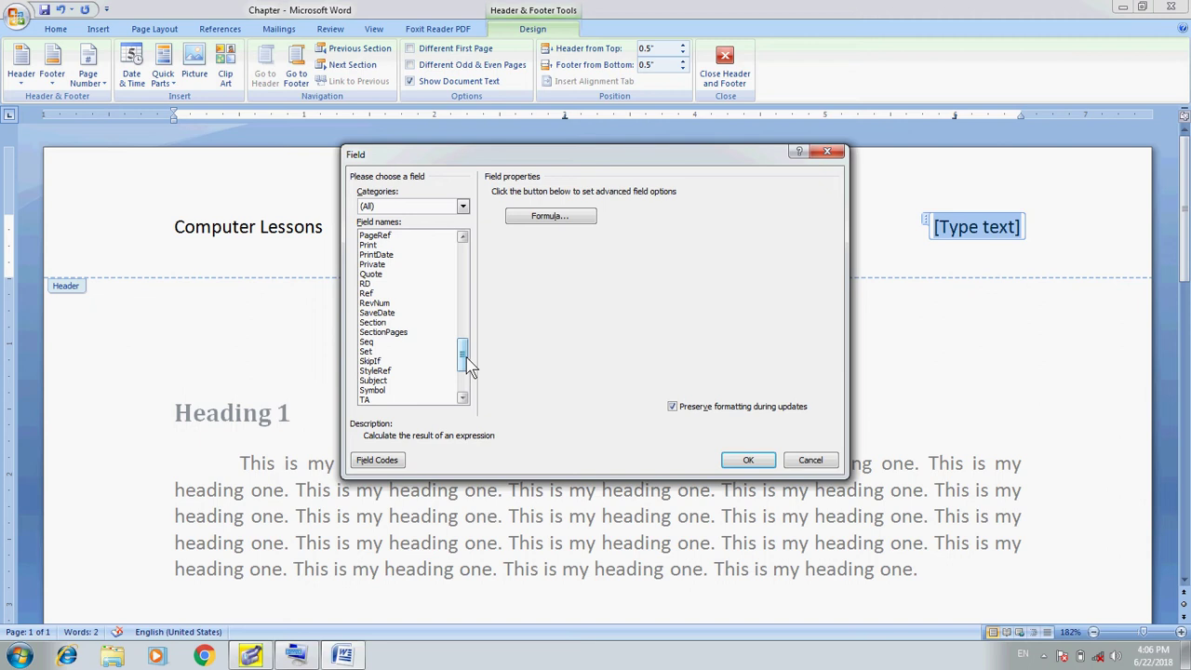
left_click(386, 371)
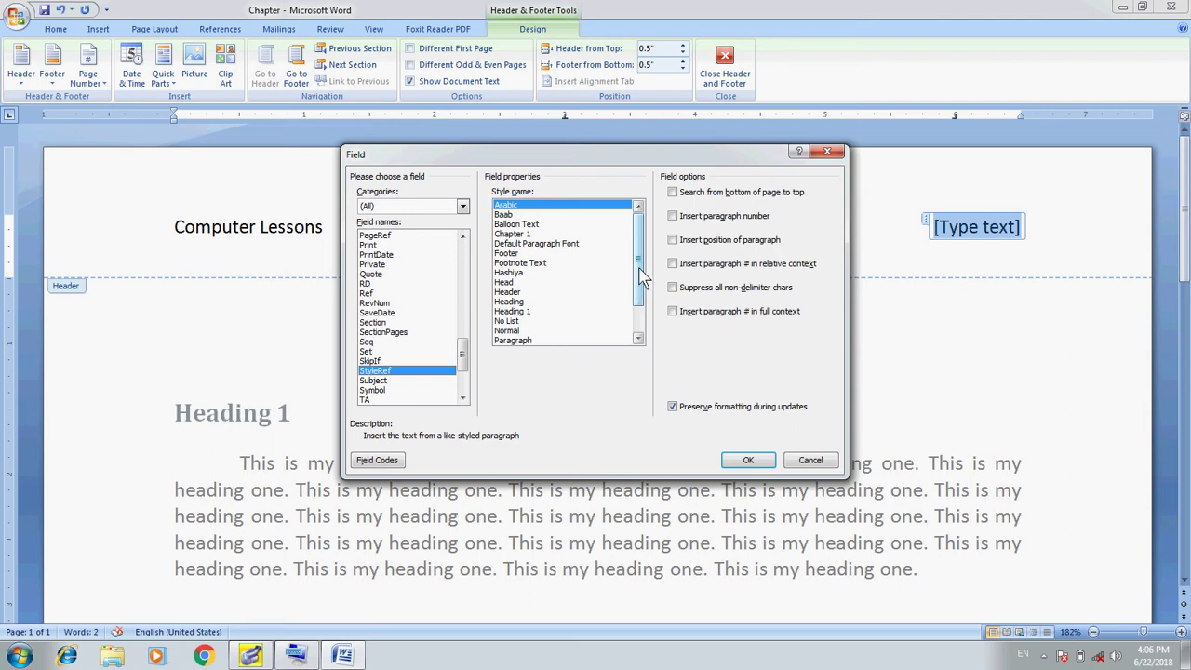
left_click(521, 312)
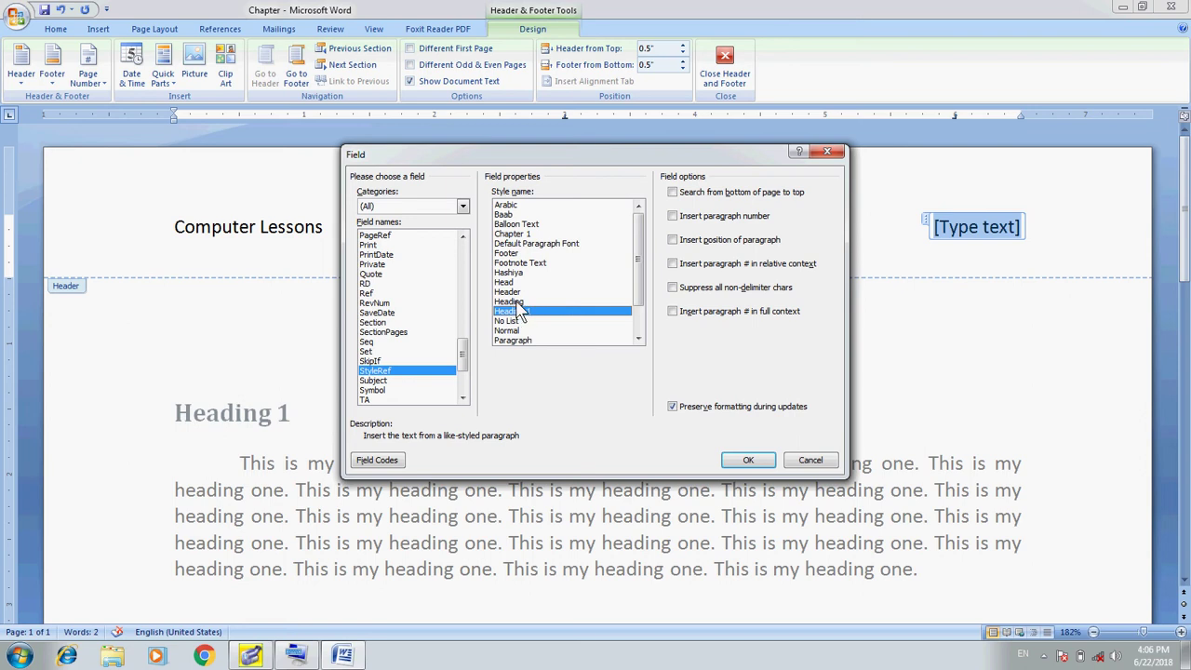
left_click(749, 462)
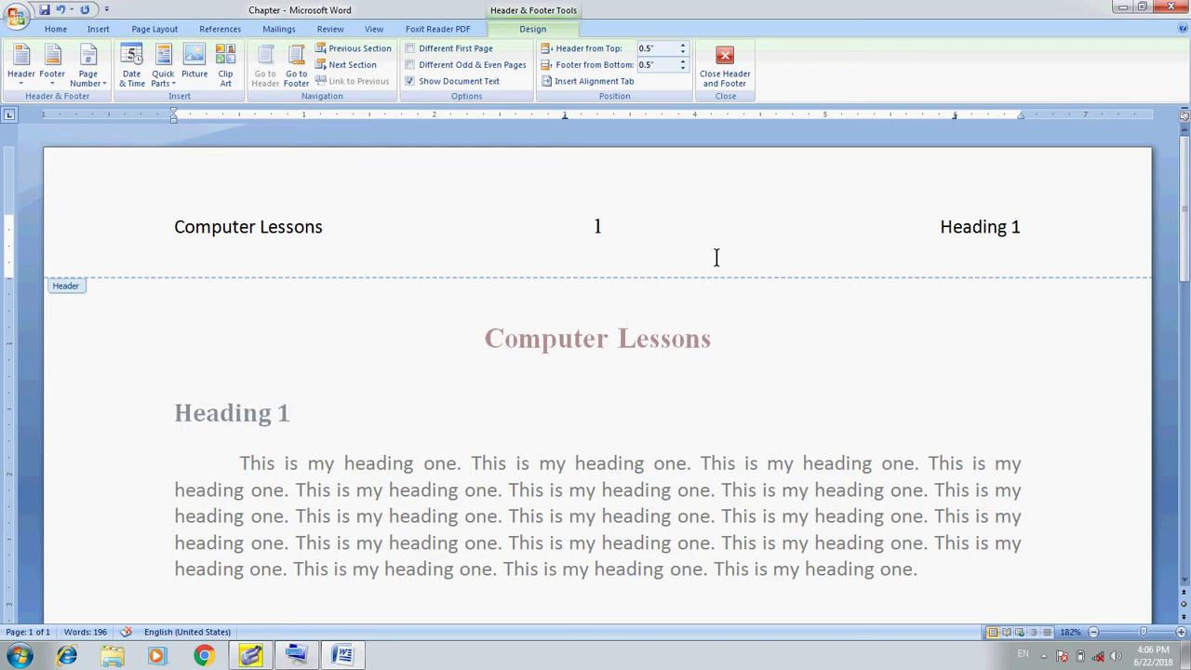
Save, then format the entire header line as 12-point Times New Roman and reopen header editing
key("ctrl+s")
key("ctrl+a")
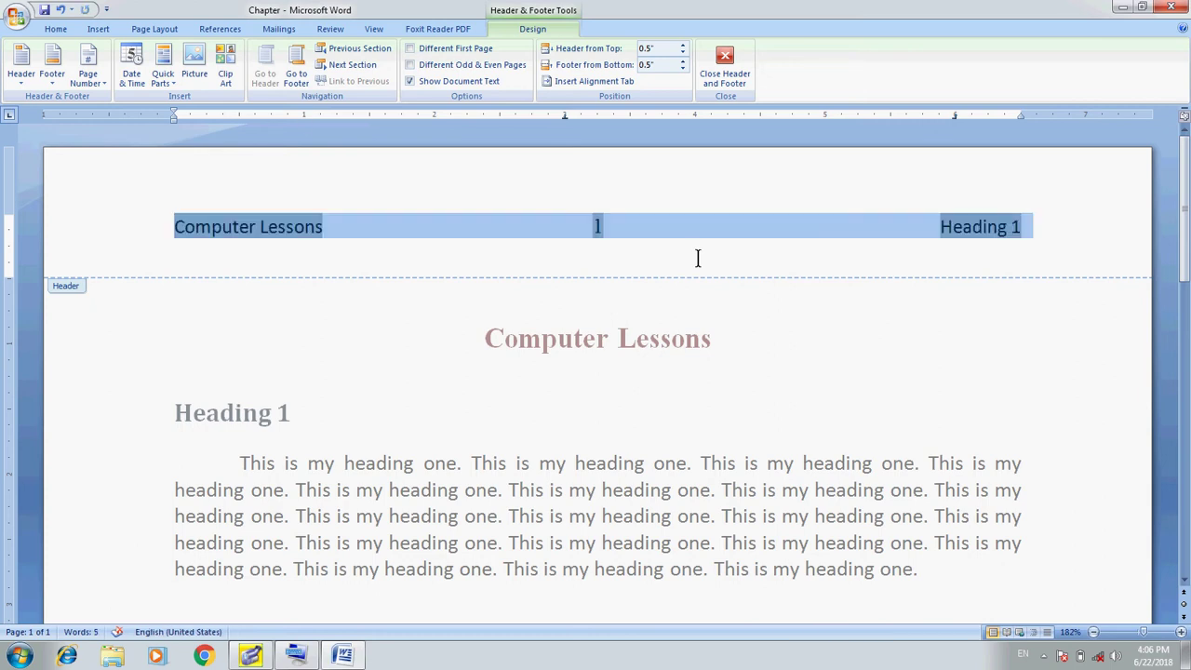
left_click(56, 31)
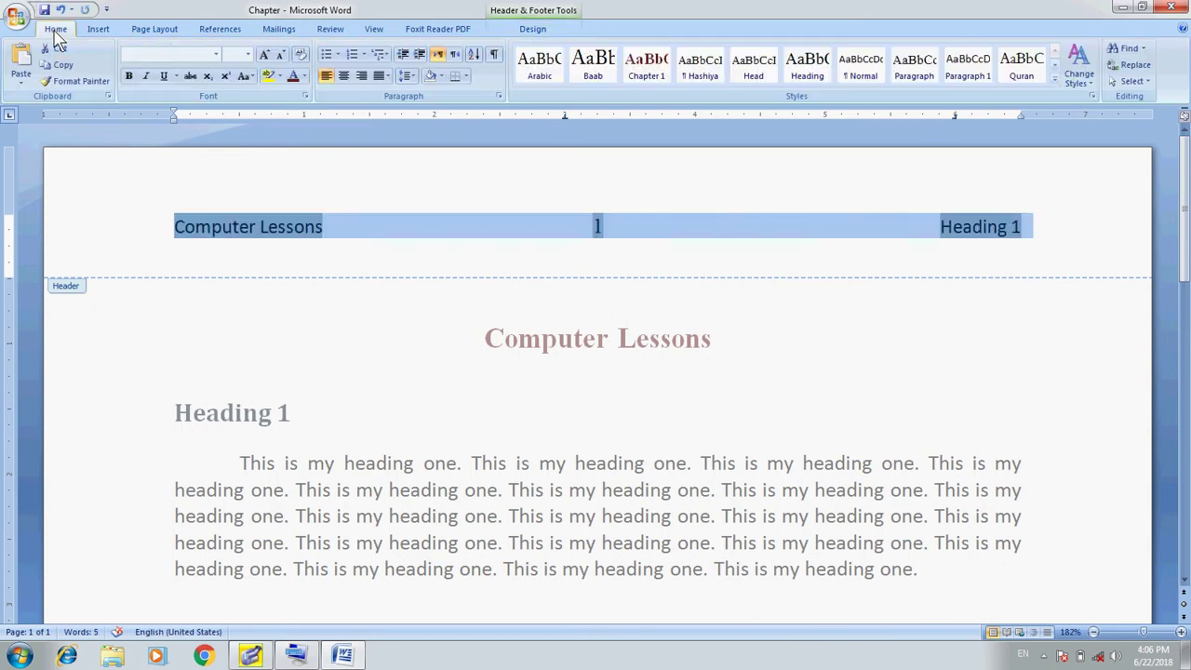
left_click(247, 54)
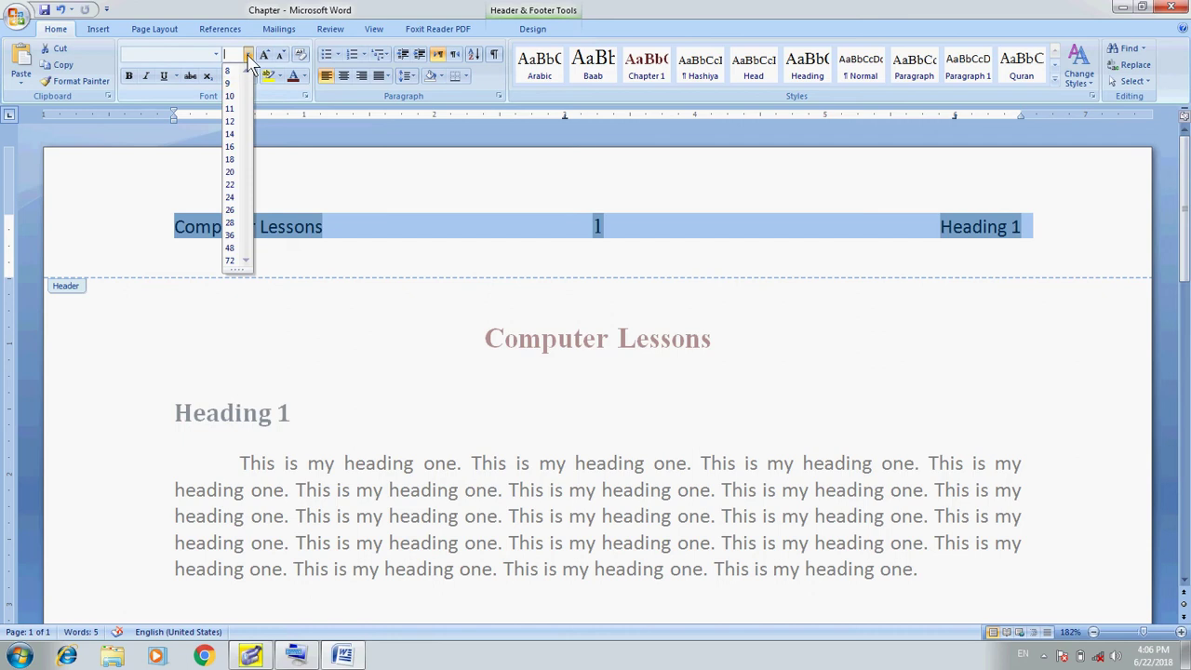
left_click(231, 122)
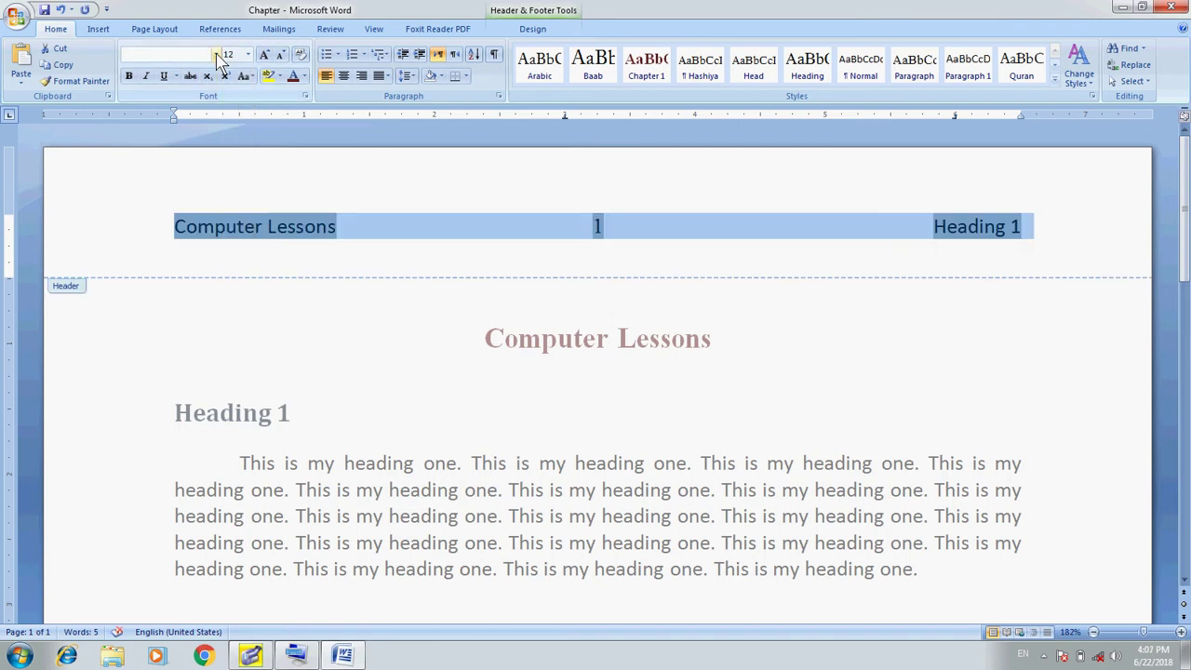
left_click(216, 54)
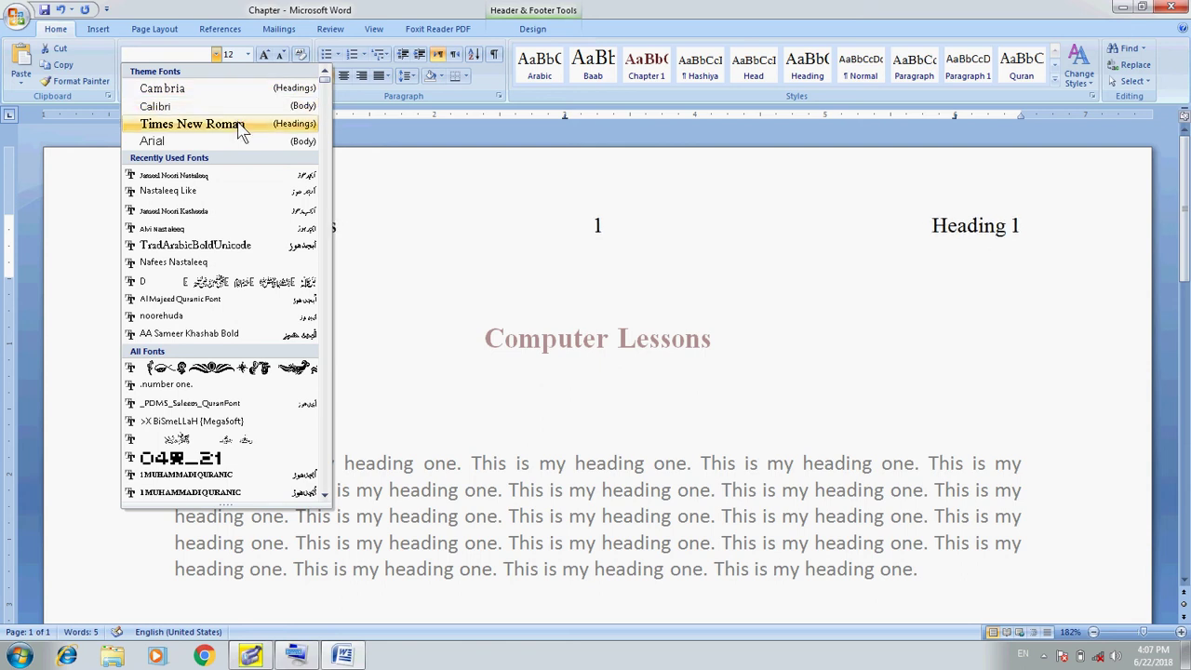
left_click(239, 131)
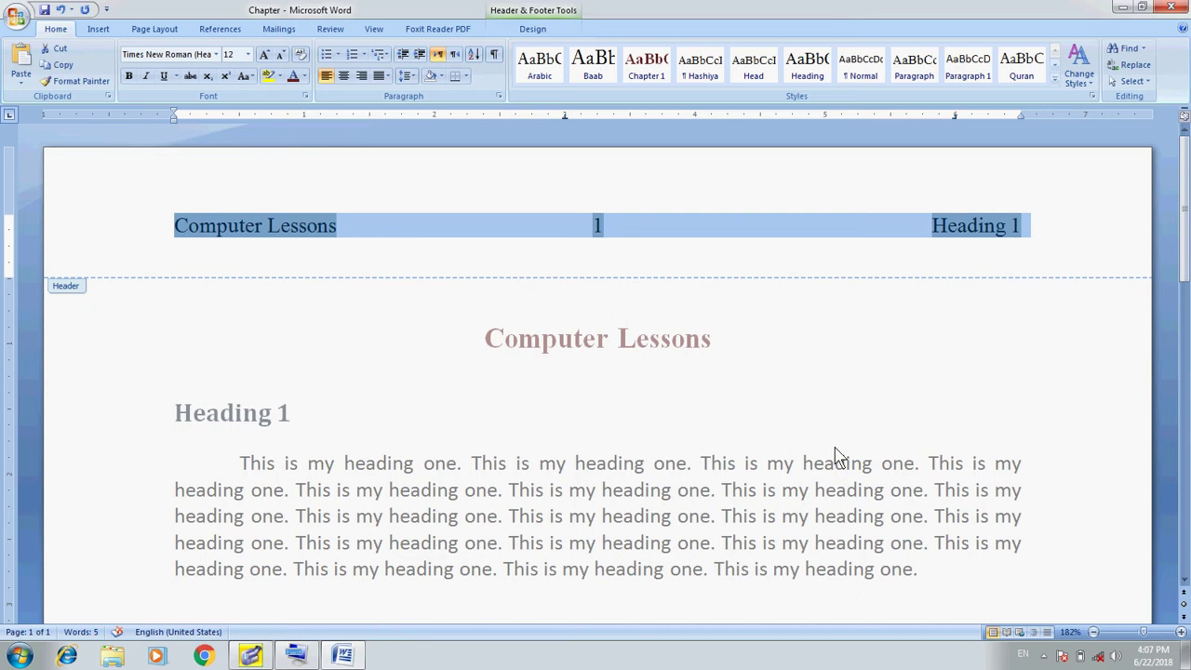
double_click(414, 414)
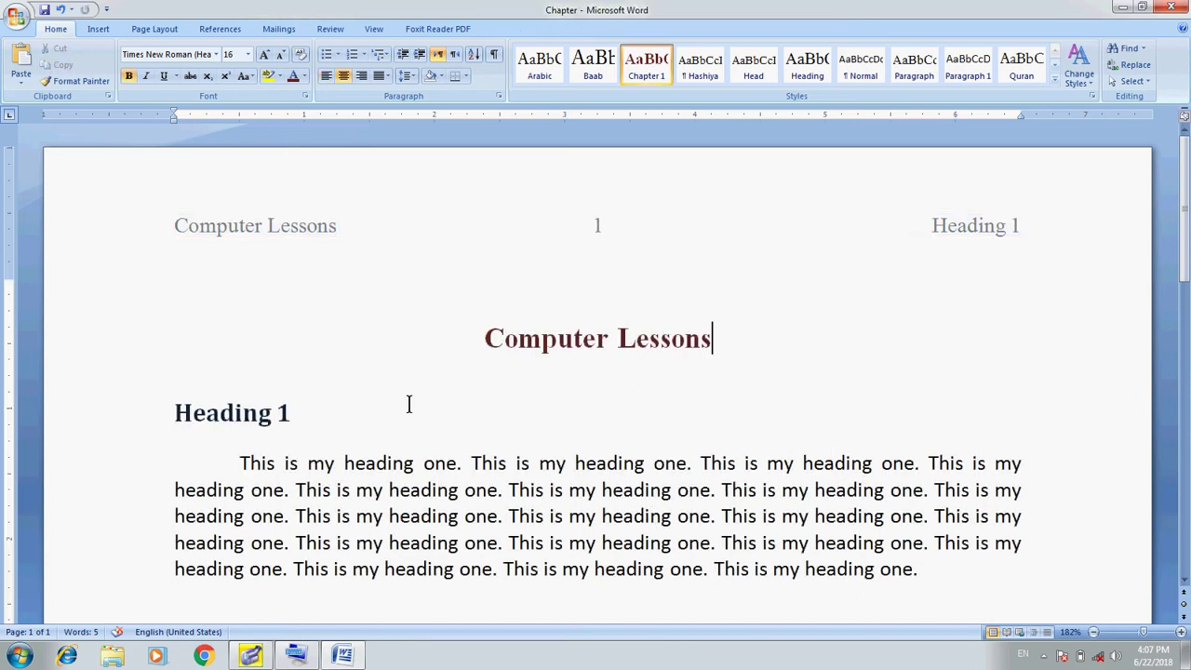
double_click(420, 231)
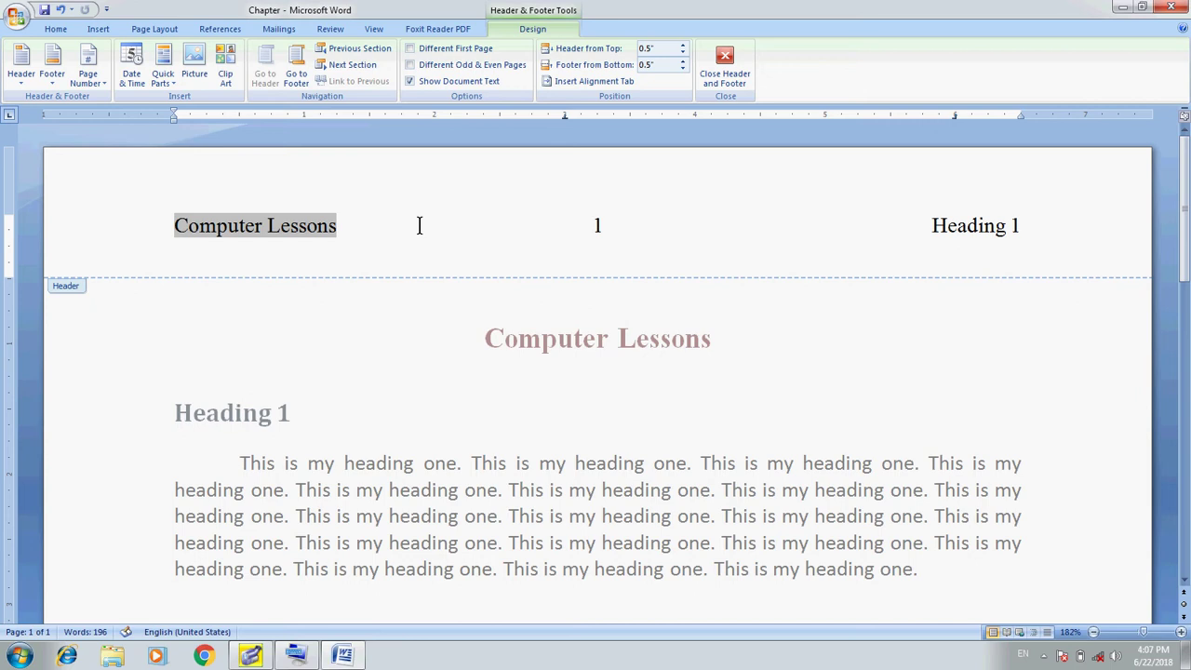
Save the document and select the whole header line
key("End")
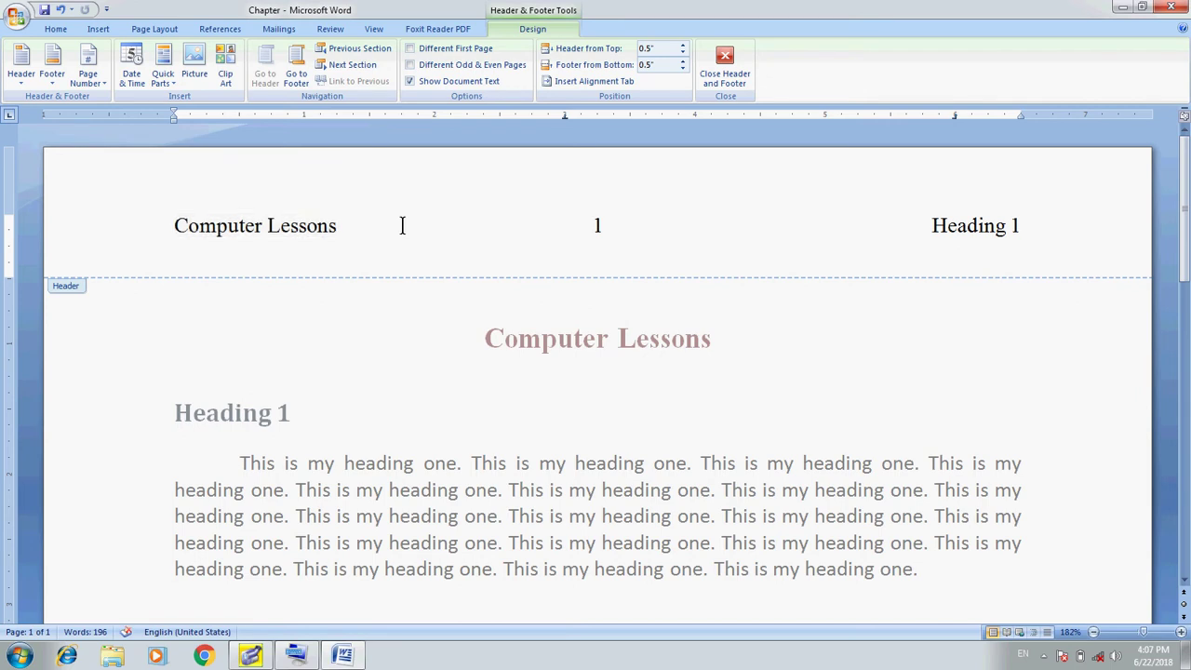
key("ctrl+s")
key("ctrl+a")
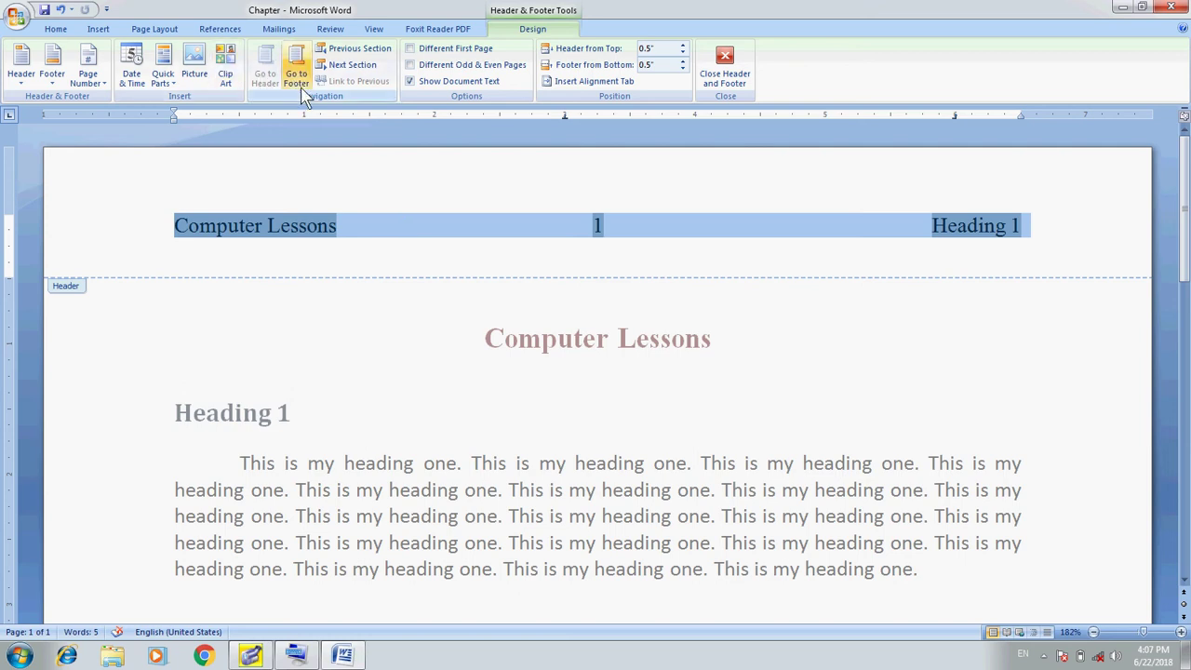
Browse the footer and header design lists, then return to the Home formatting commands
left_click(54, 85)
left_click(18, 82)
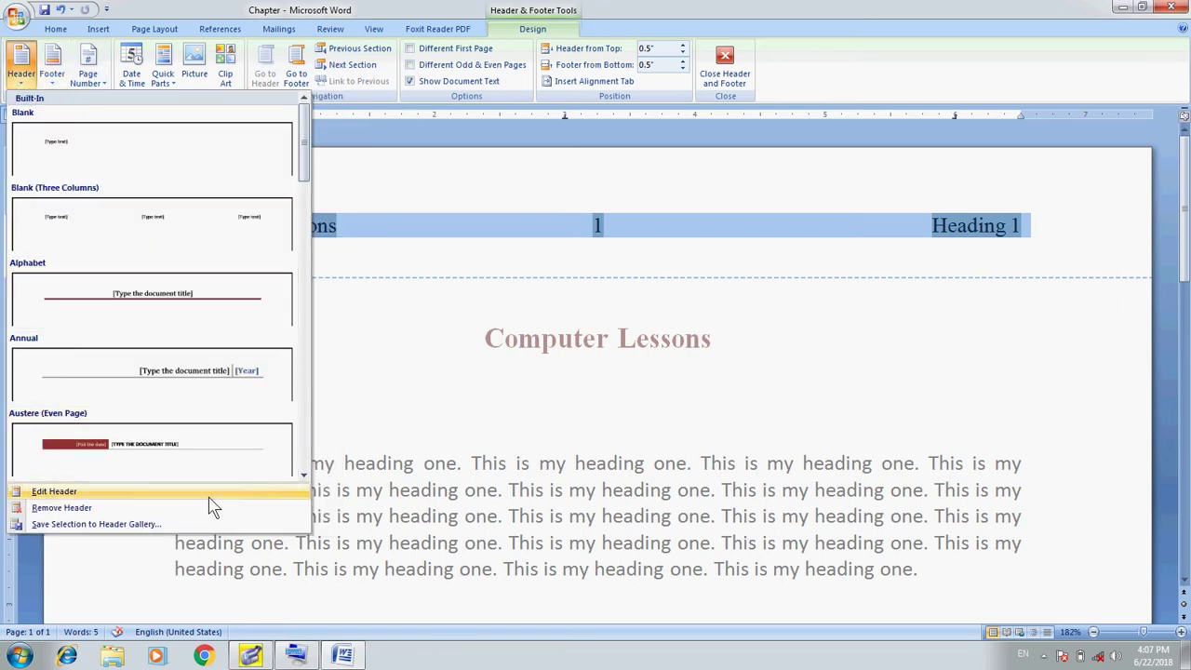
left_click(769, 9)
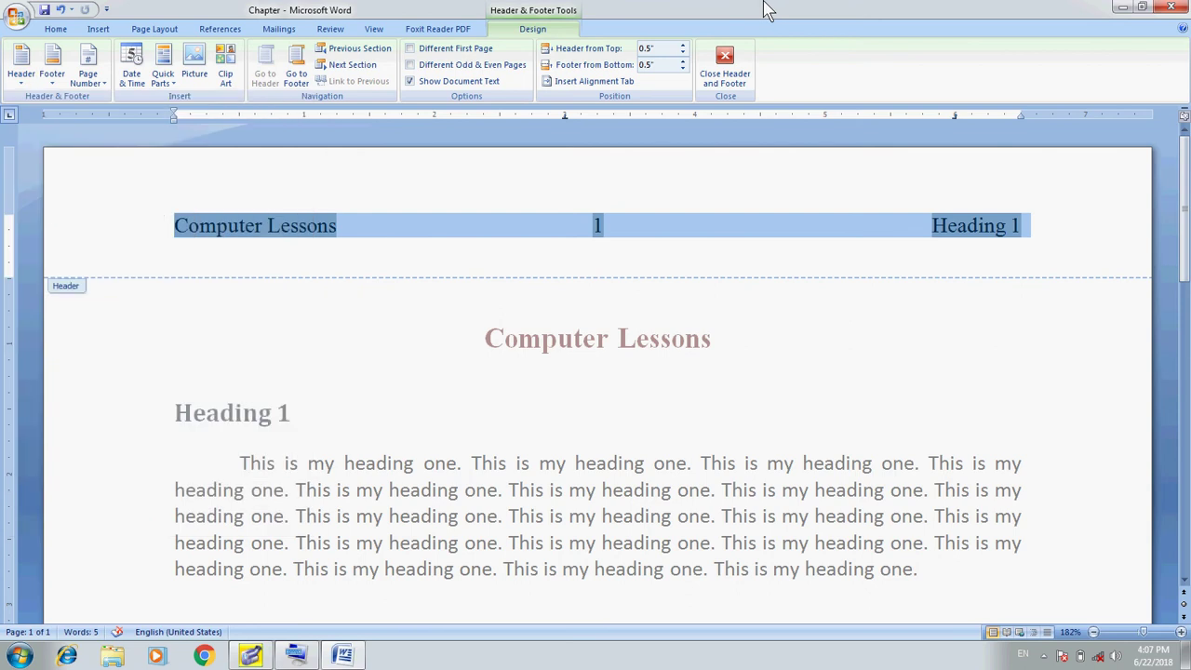
left_click(378, 36)
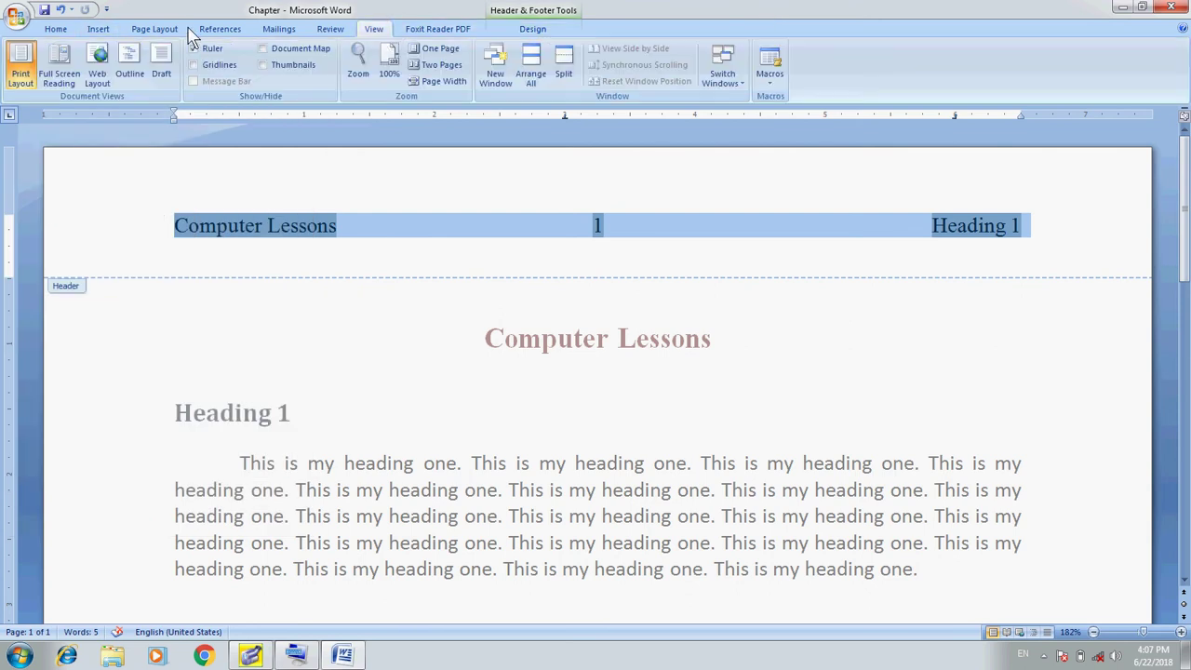
left_click(56, 32)
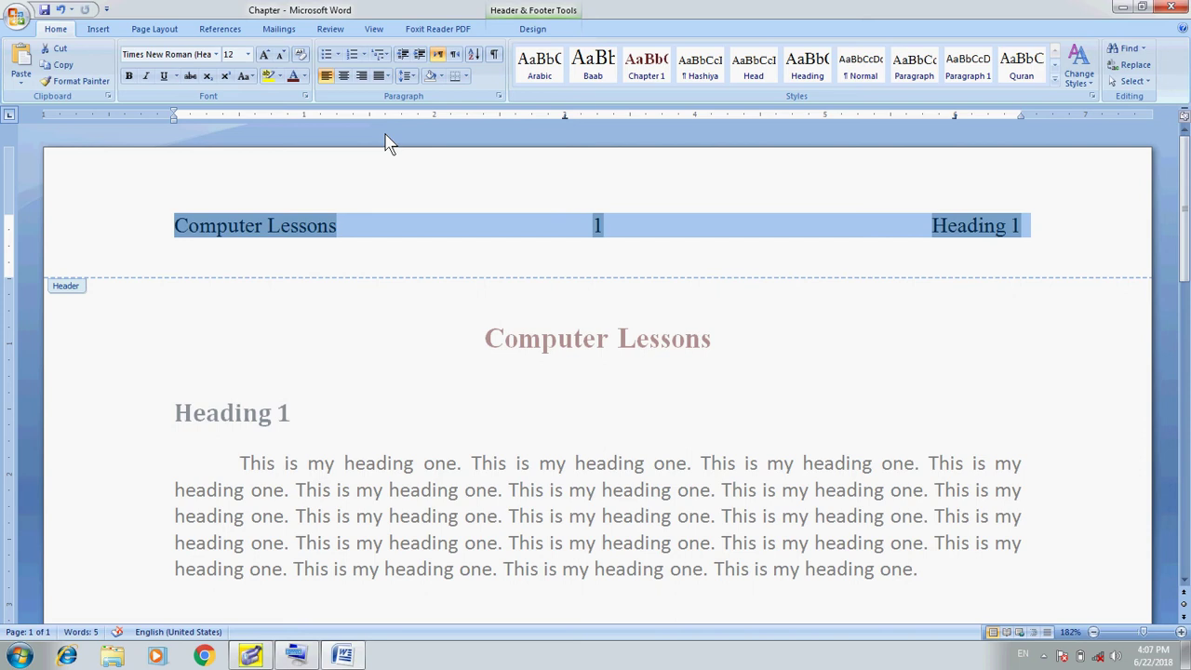
left_click(499, 98)
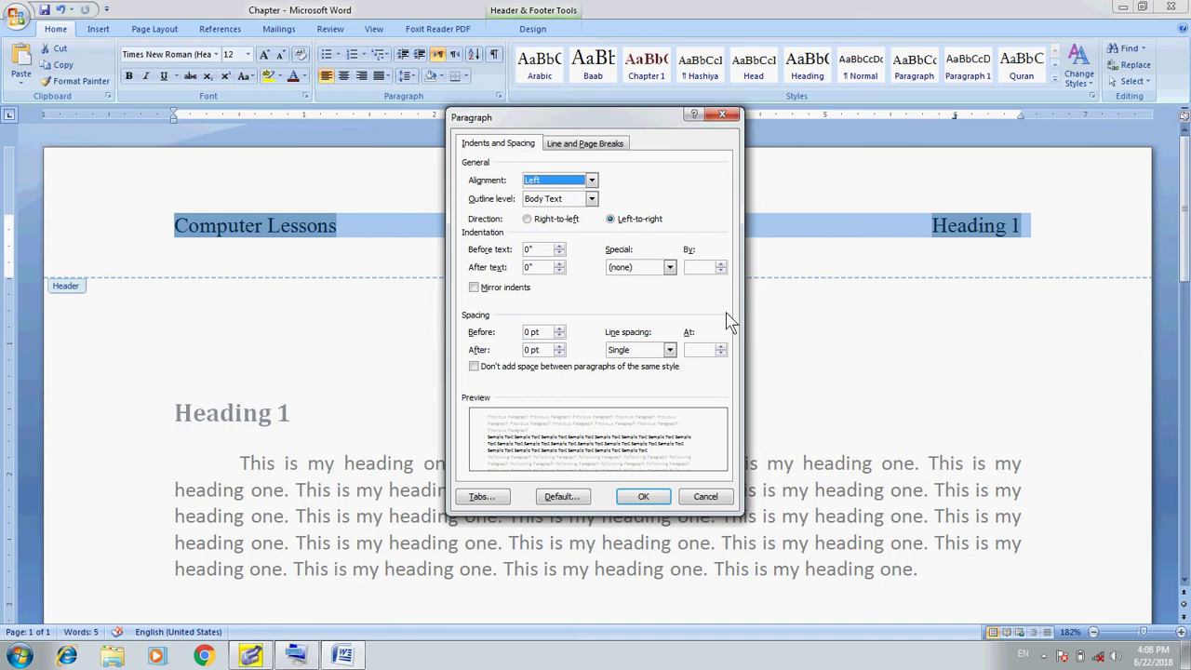
left_click(603, 147)
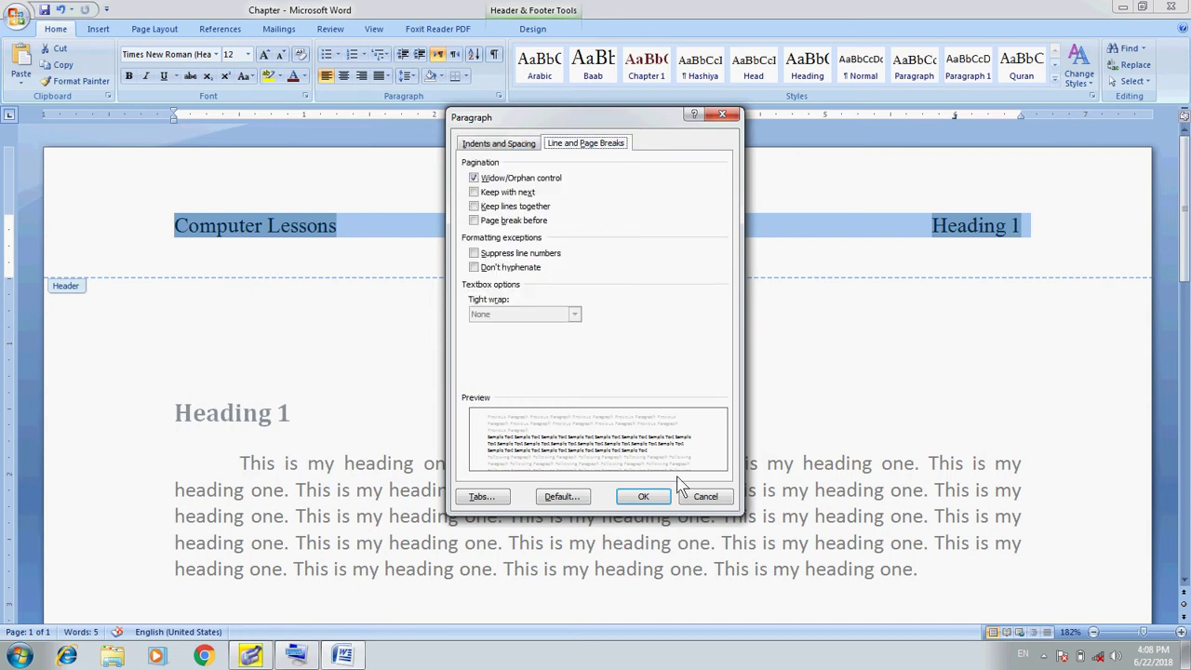
left_click(714, 500)
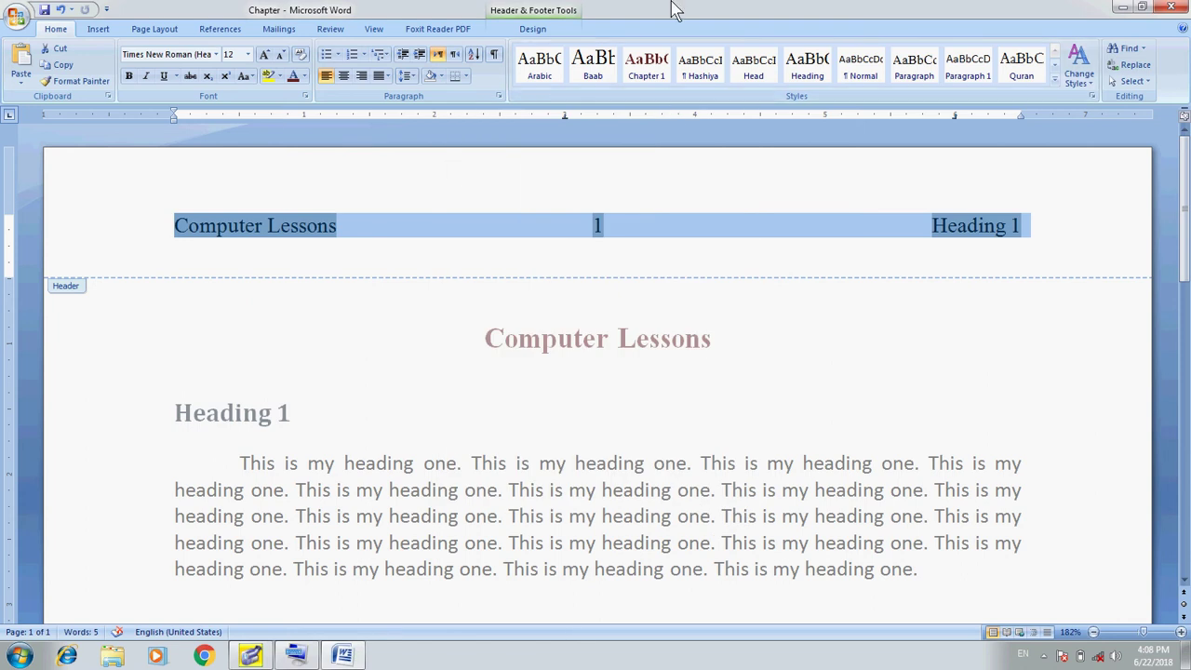
In Borders and Shading, give the header paragraph a dash-dot border along the bottom only
left_click(99, 29)
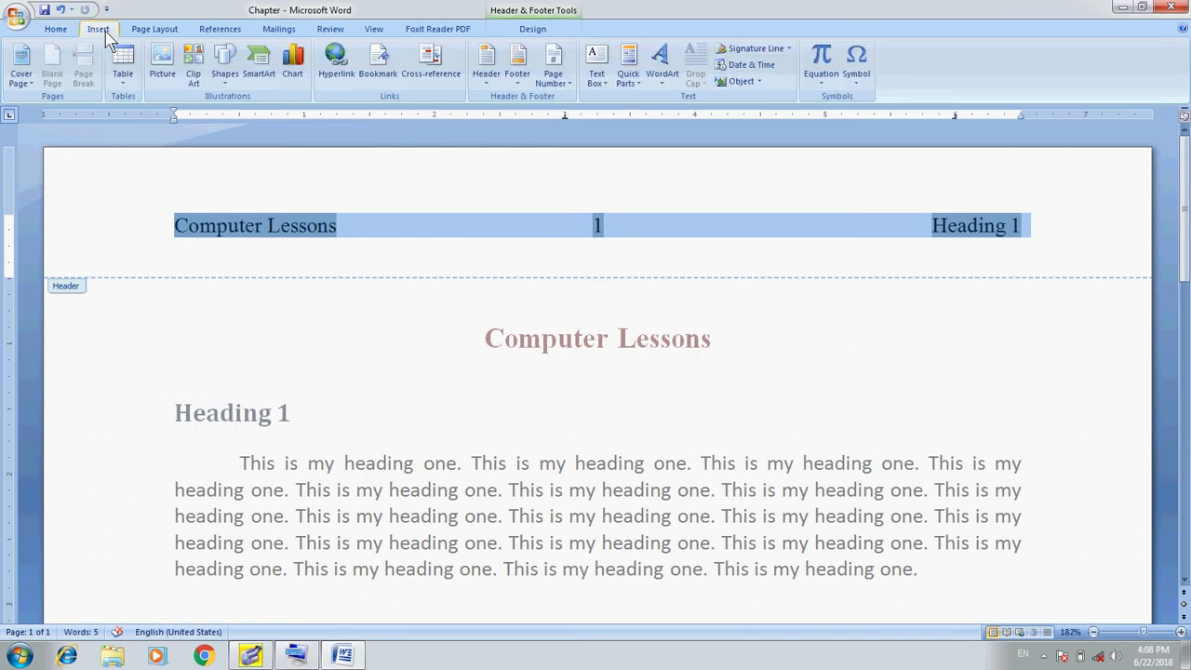
left_click(155, 29)
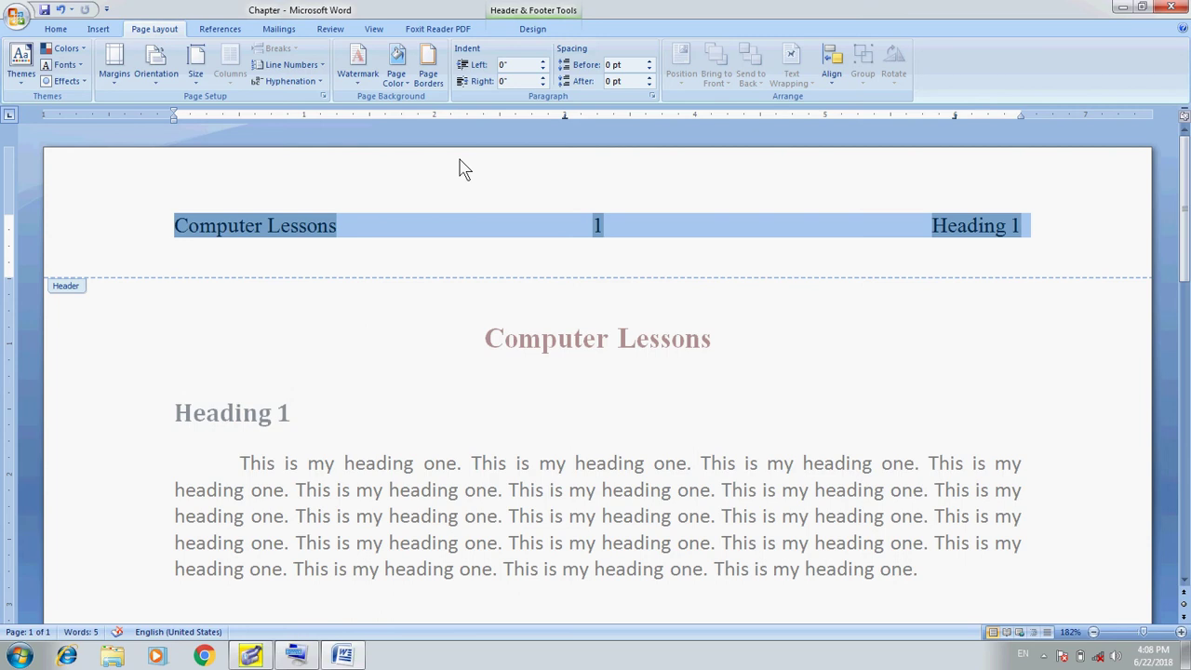
left_click(433, 82)
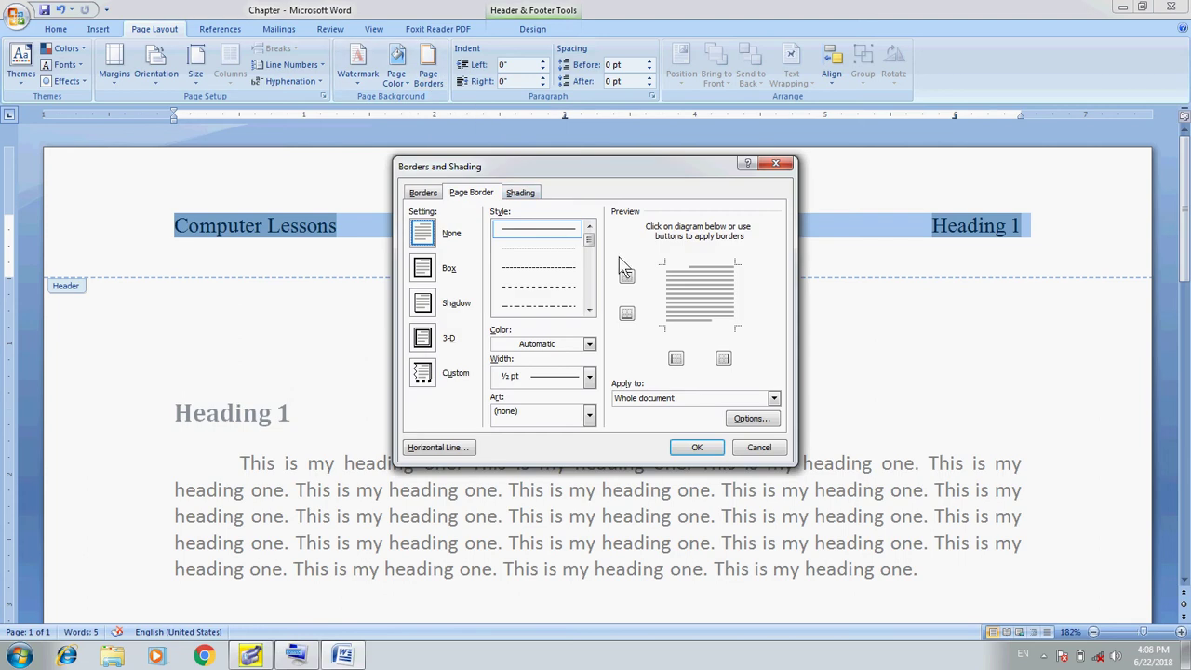
left_click(428, 195)
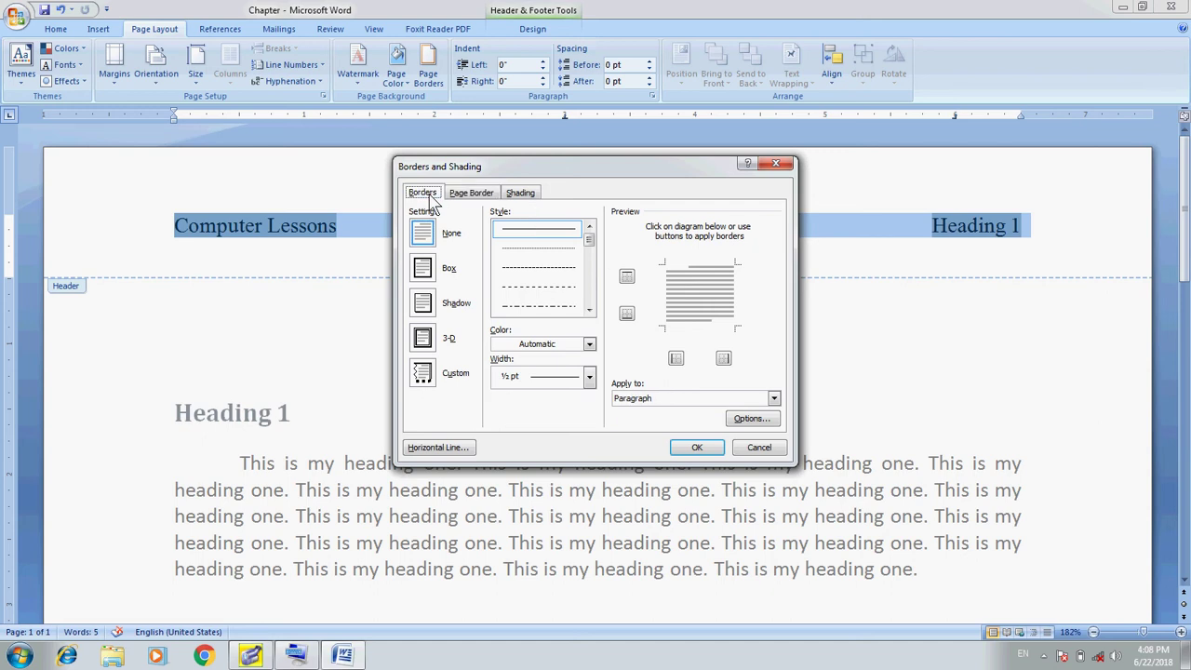
left_click(563, 252)
left_click(562, 270)
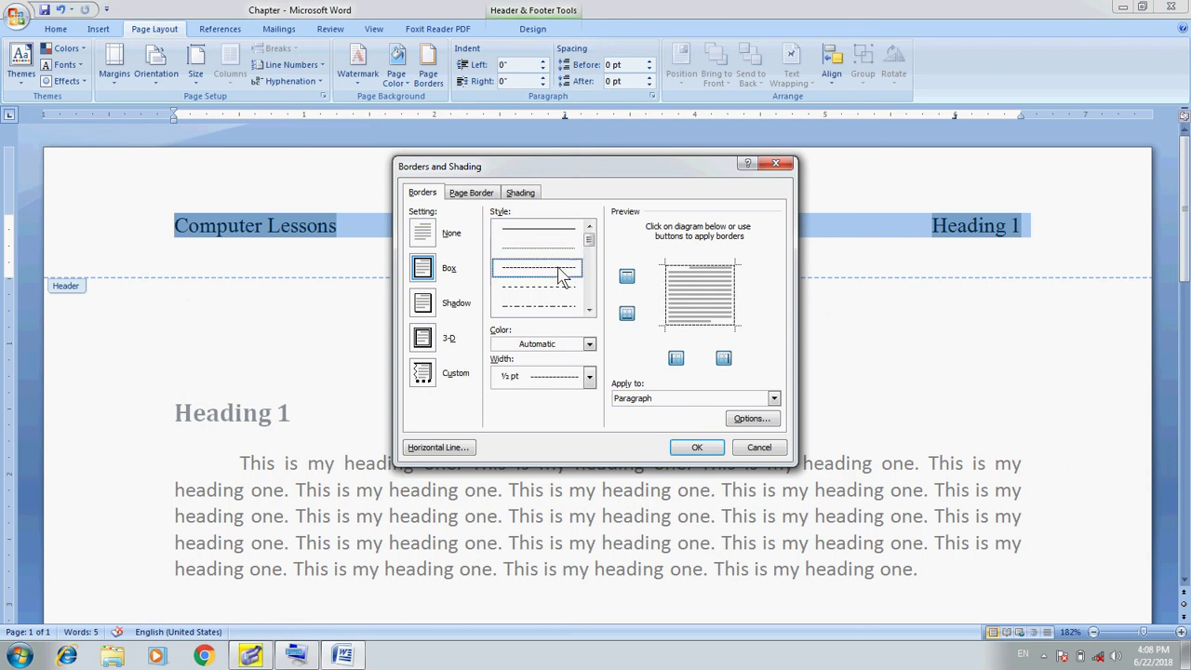
left_click(589, 310)
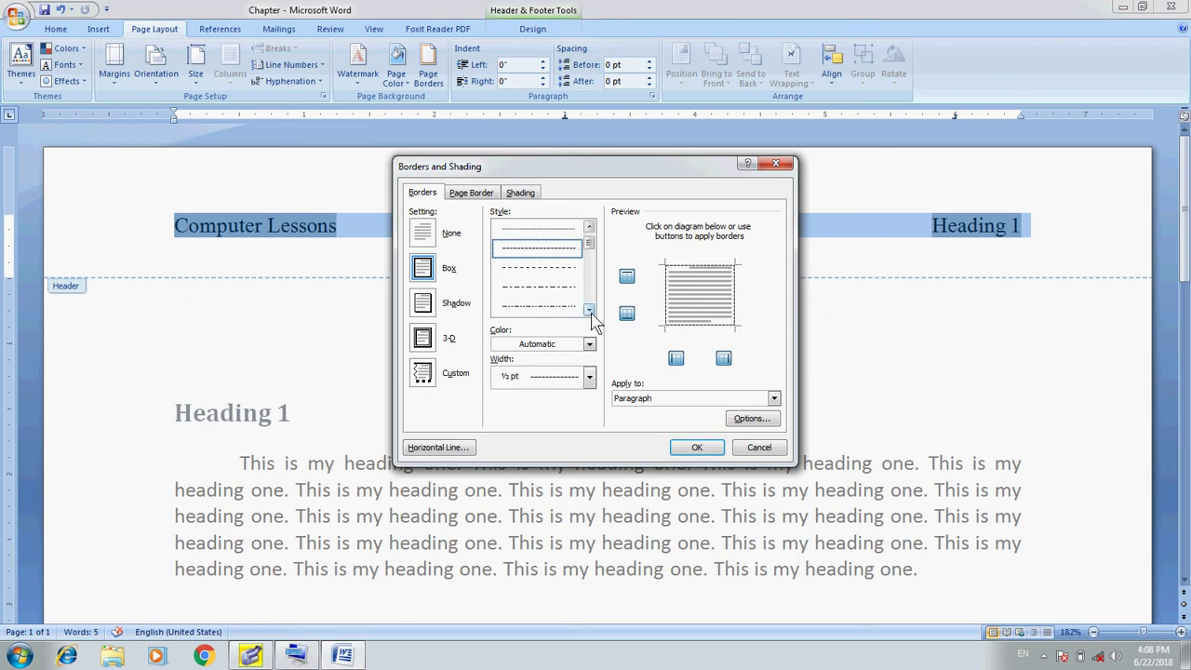
left_click(563, 290)
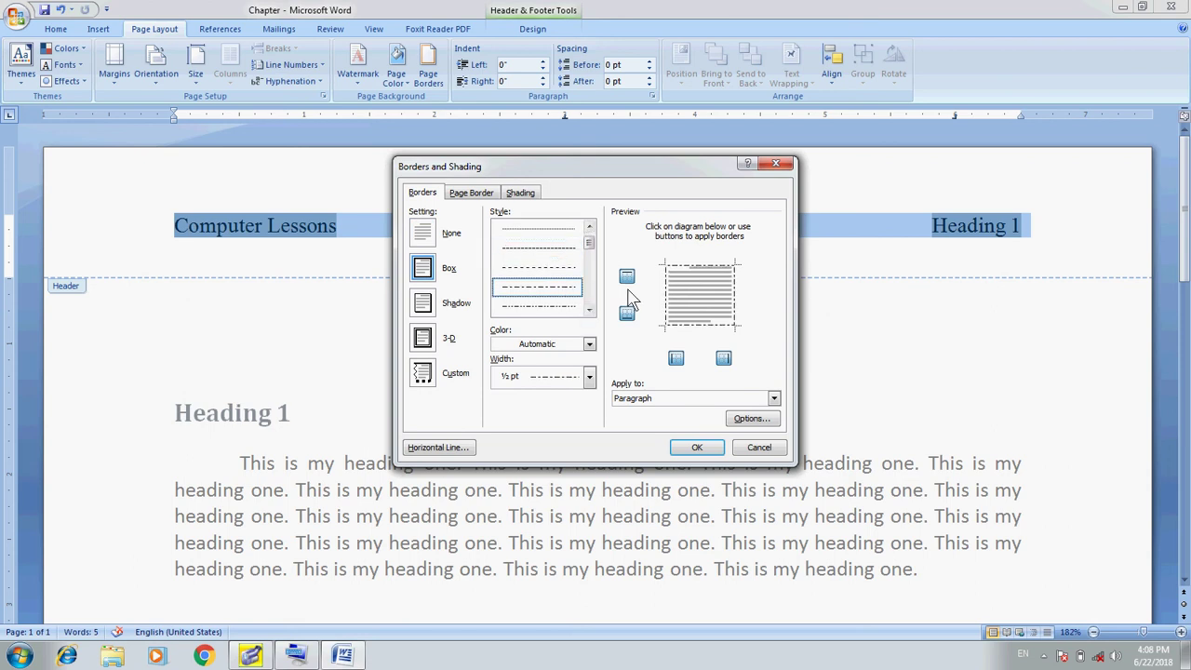
left_click(422, 234)
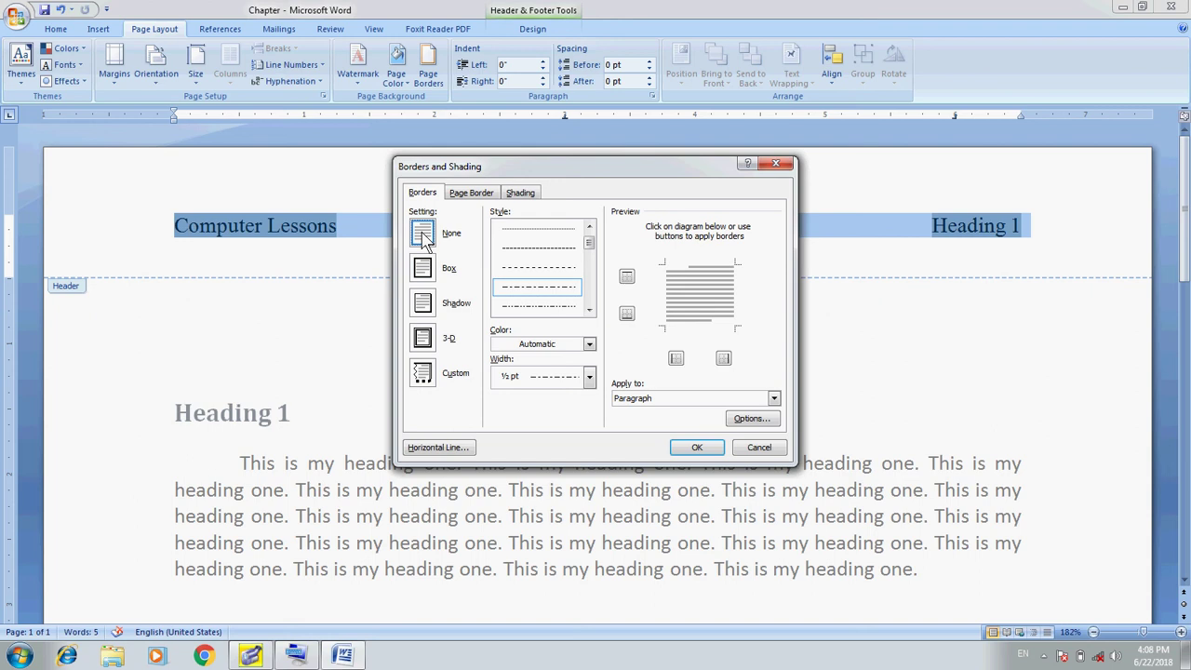
left_click(625, 314)
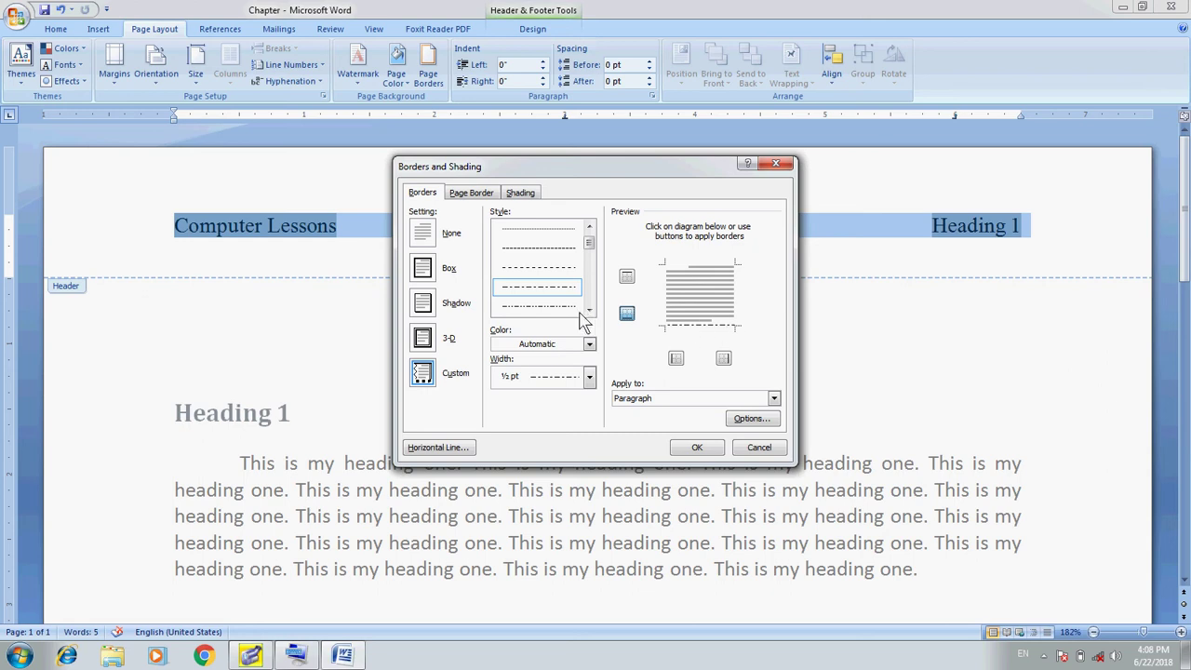
Make the dash-dot bottom border 2 ¼ pt wide and apply it to the header
left_click(589, 377)
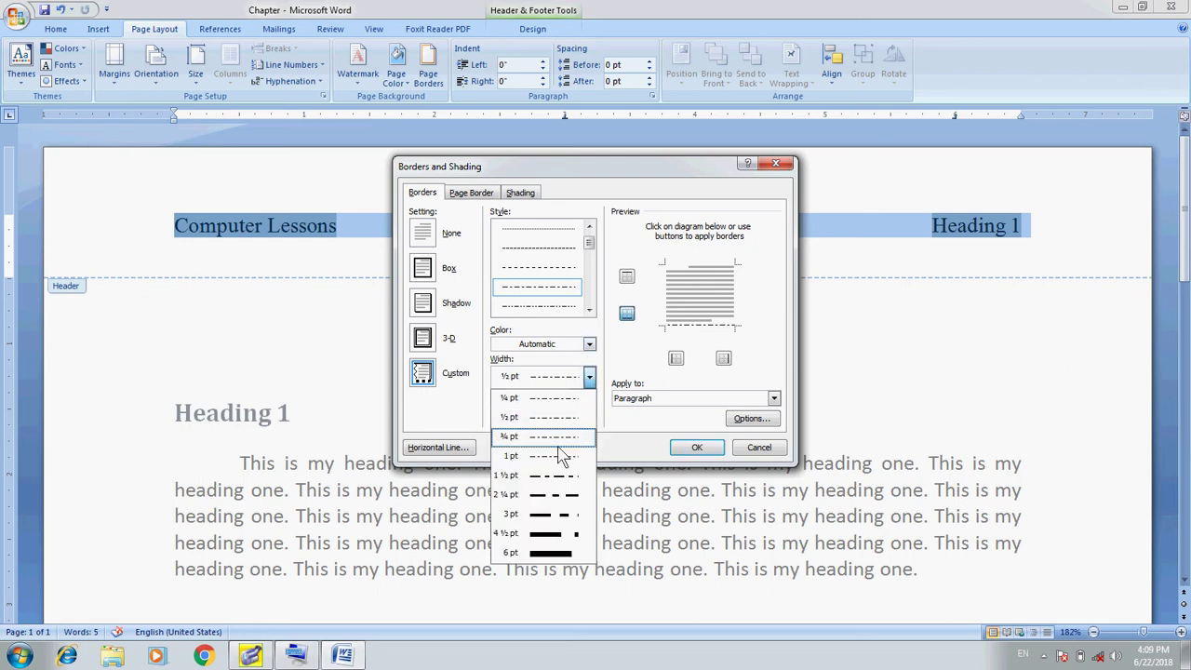
left_click(574, 498)
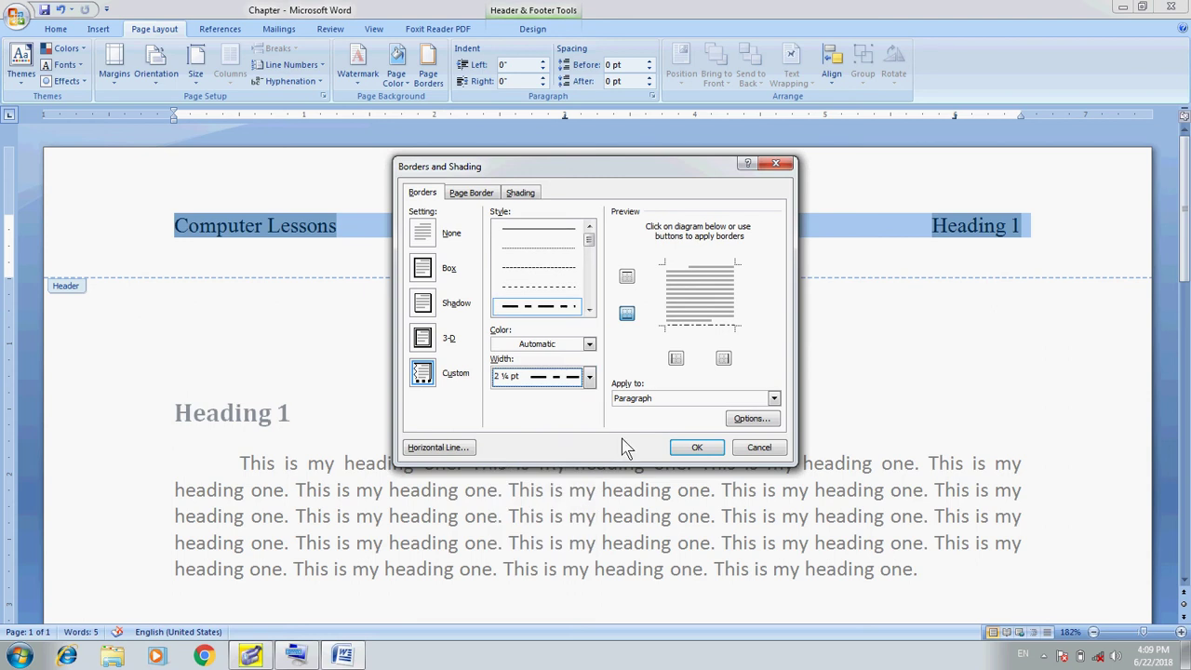
left_click(595, 311)
left_click(589, 310)
left_click(589, 310)
left_click(590, 310)
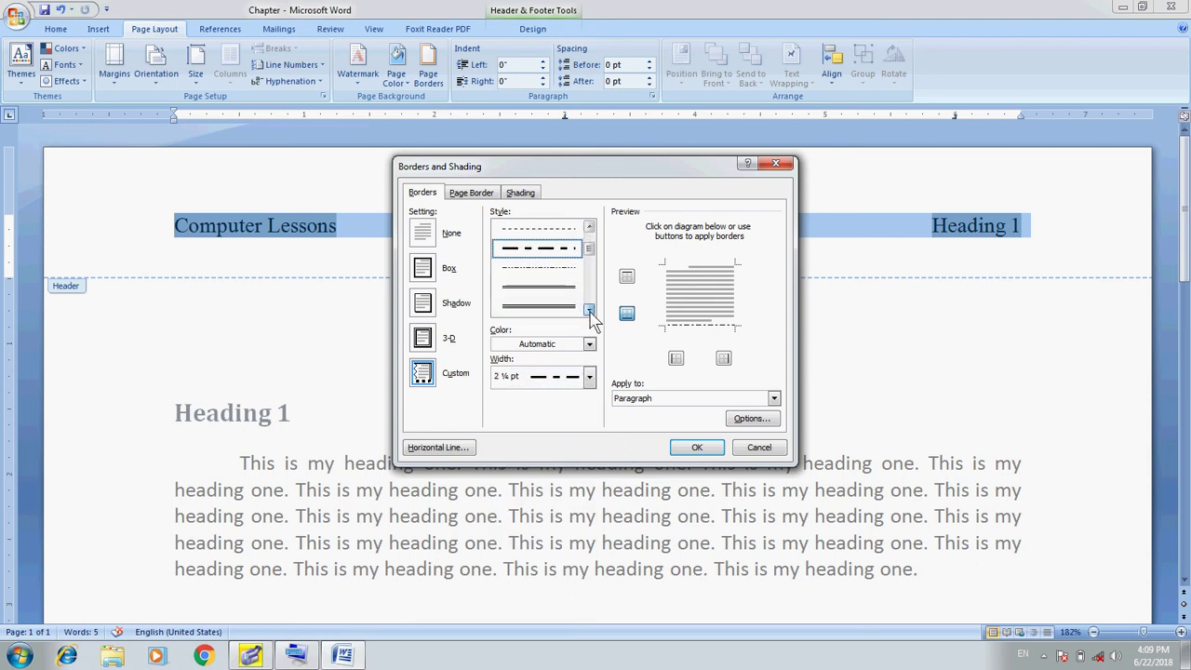
left_click(558, 270)
scroll(564, 273, "up", 1)
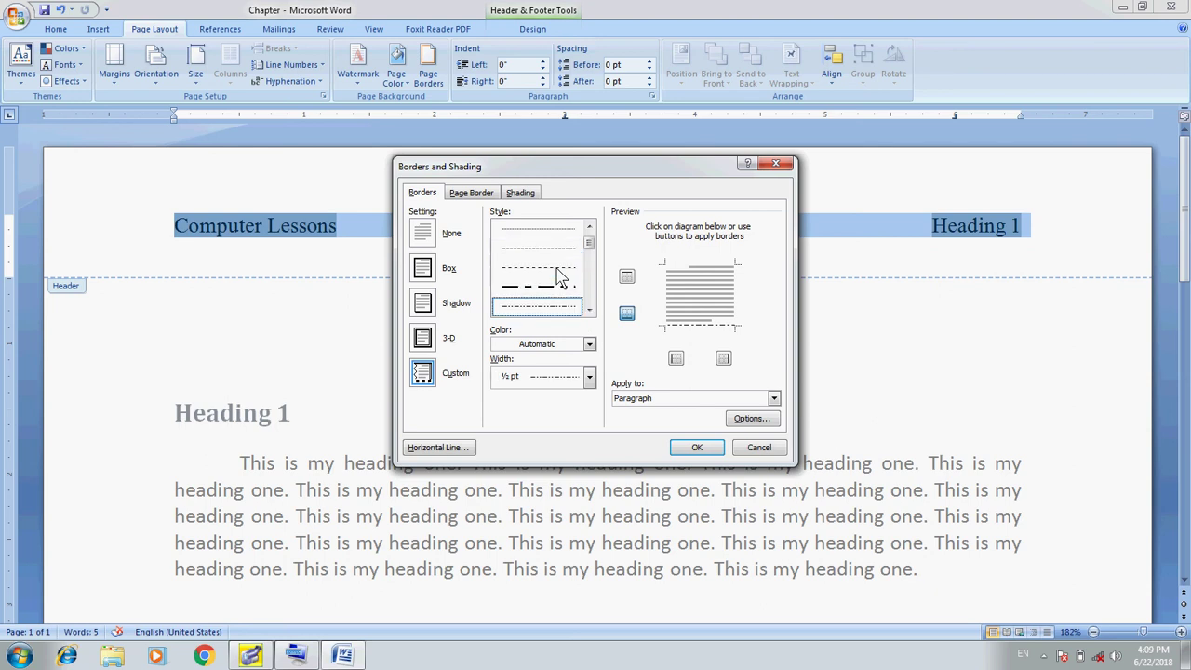
left_click(589, 377)
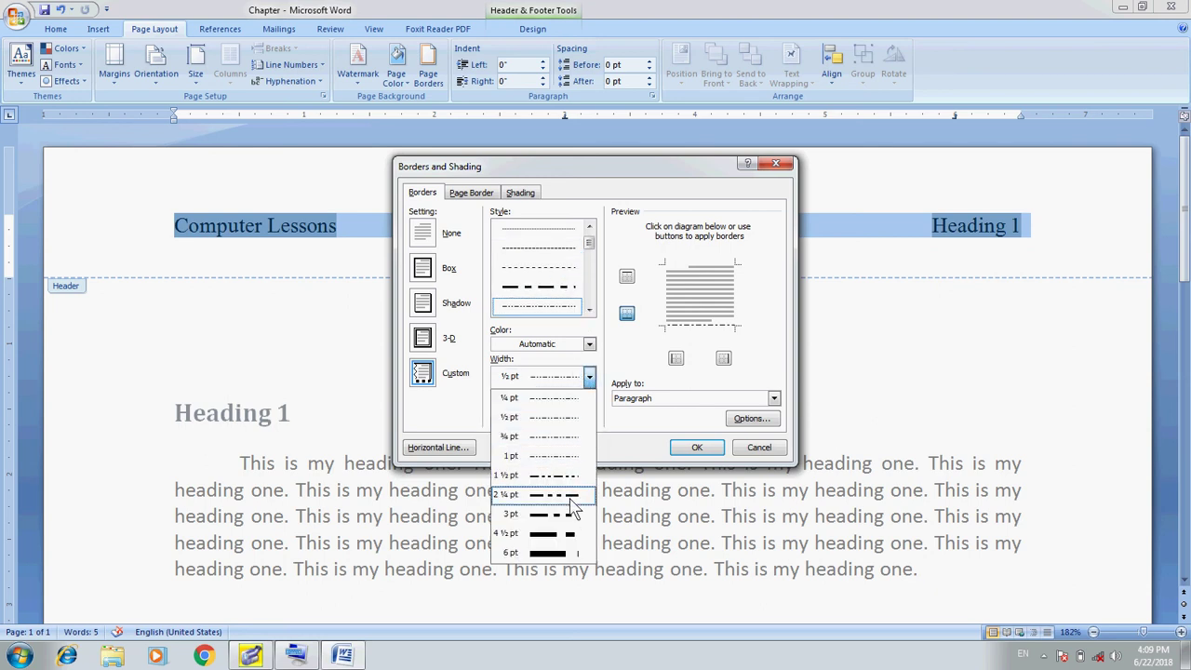
left_click(570, 500)
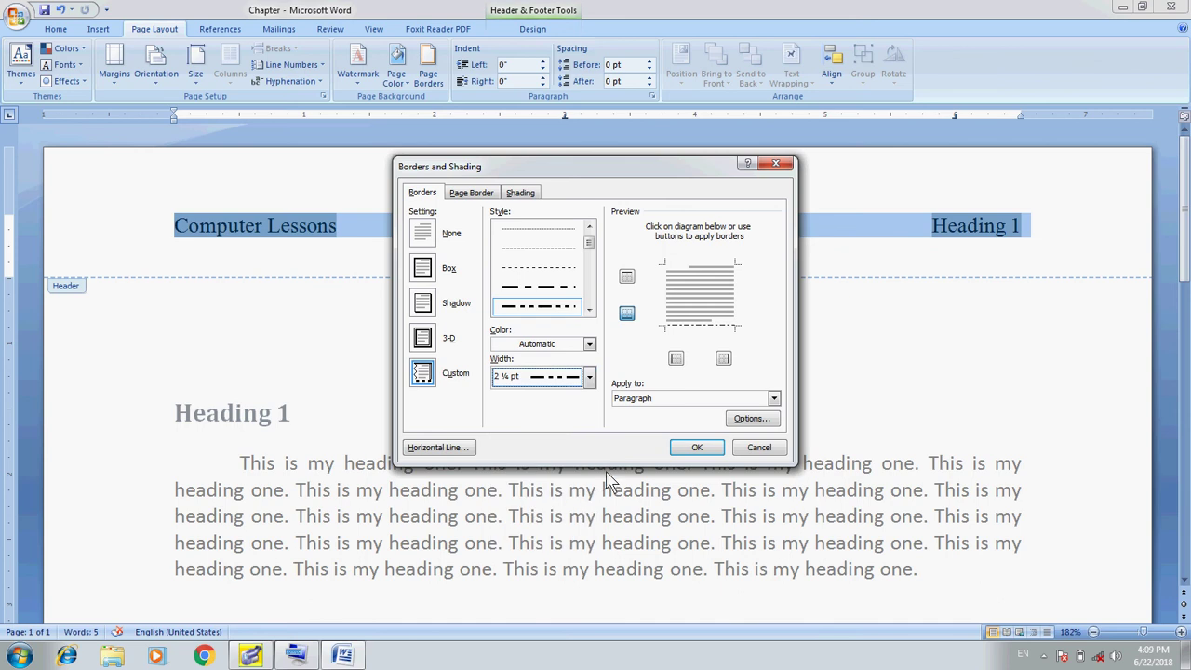
left_click(694, 450)
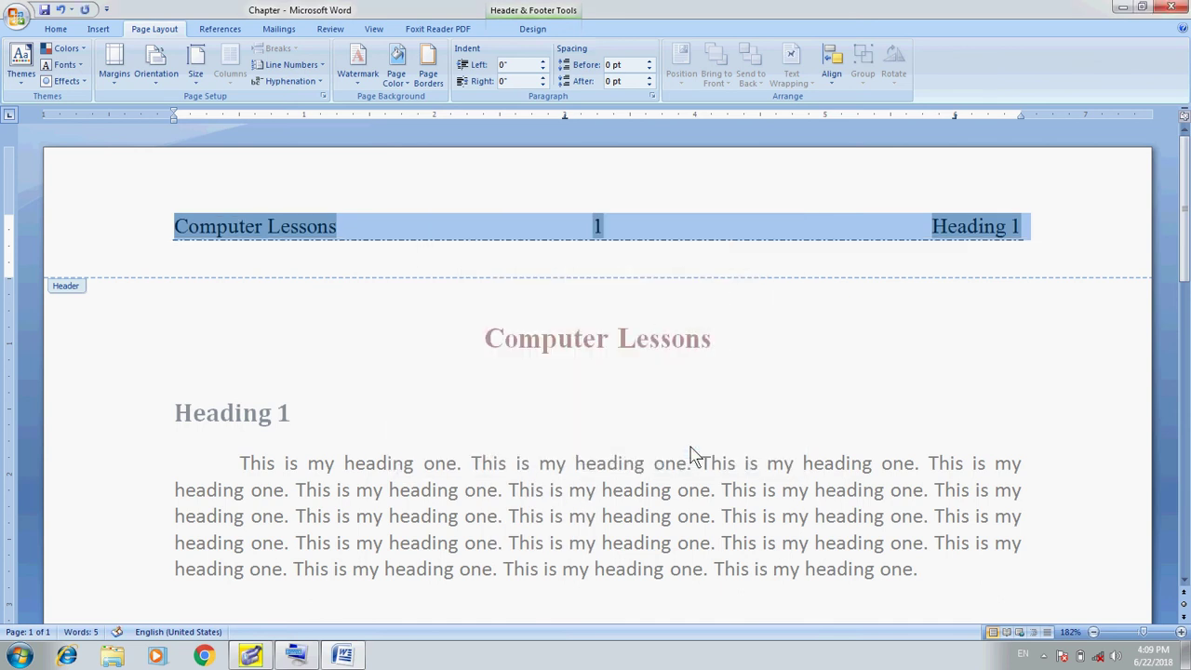
double_click(271, 363)
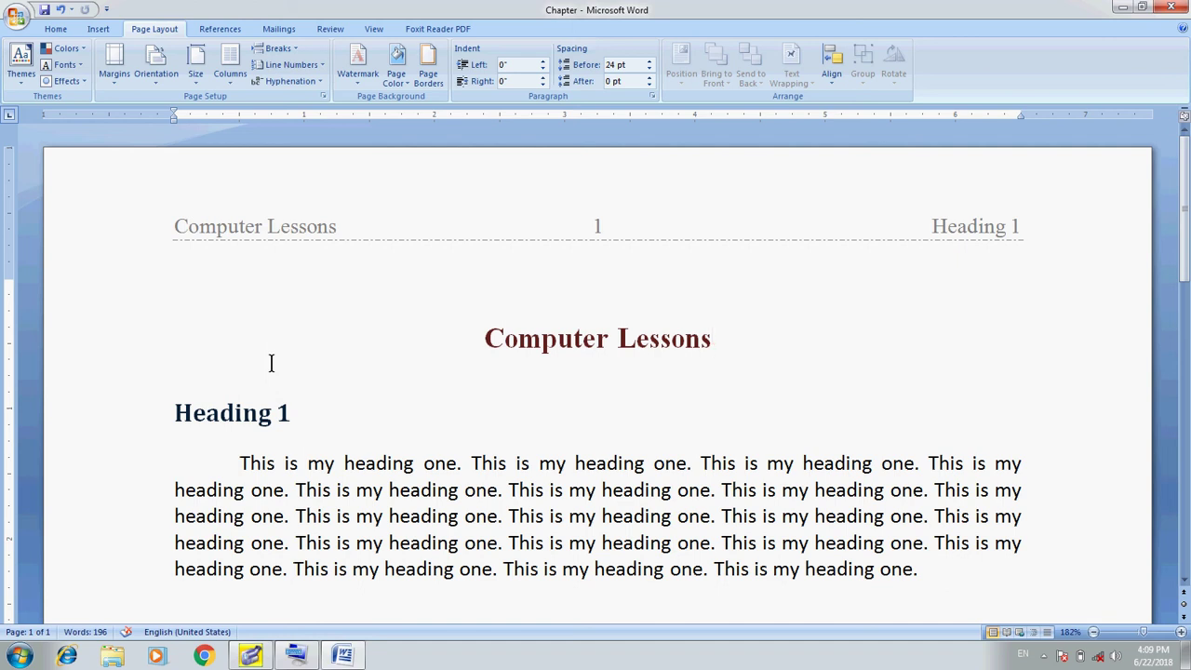
double_click(401, 224)
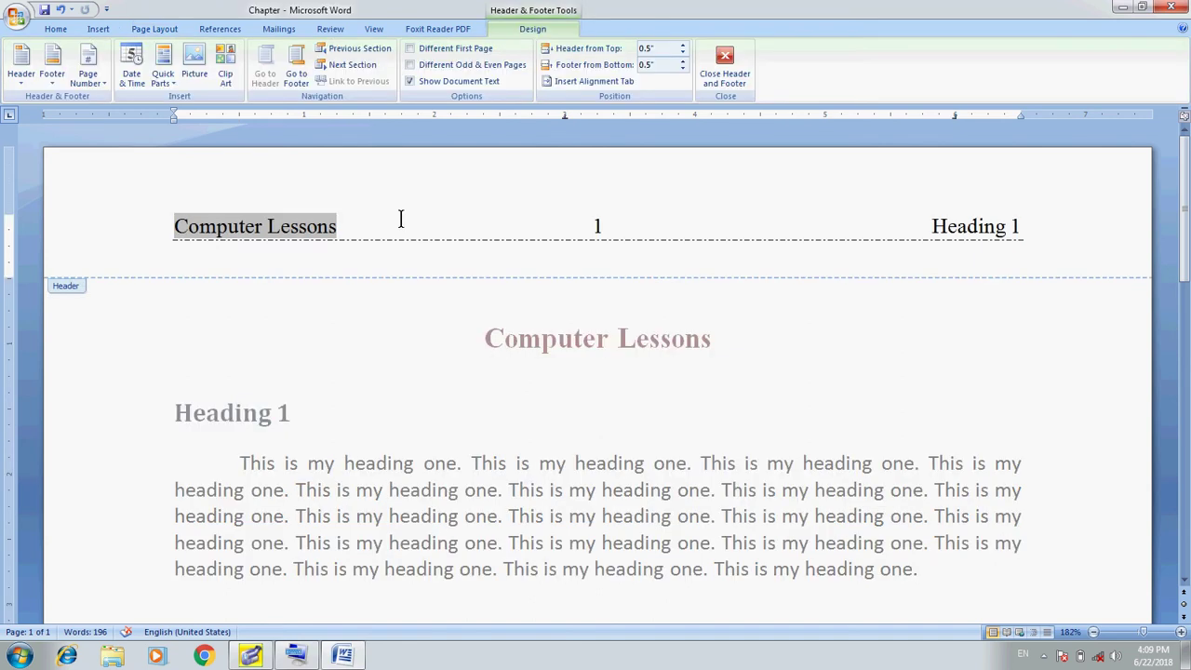
left_click(153, 28)
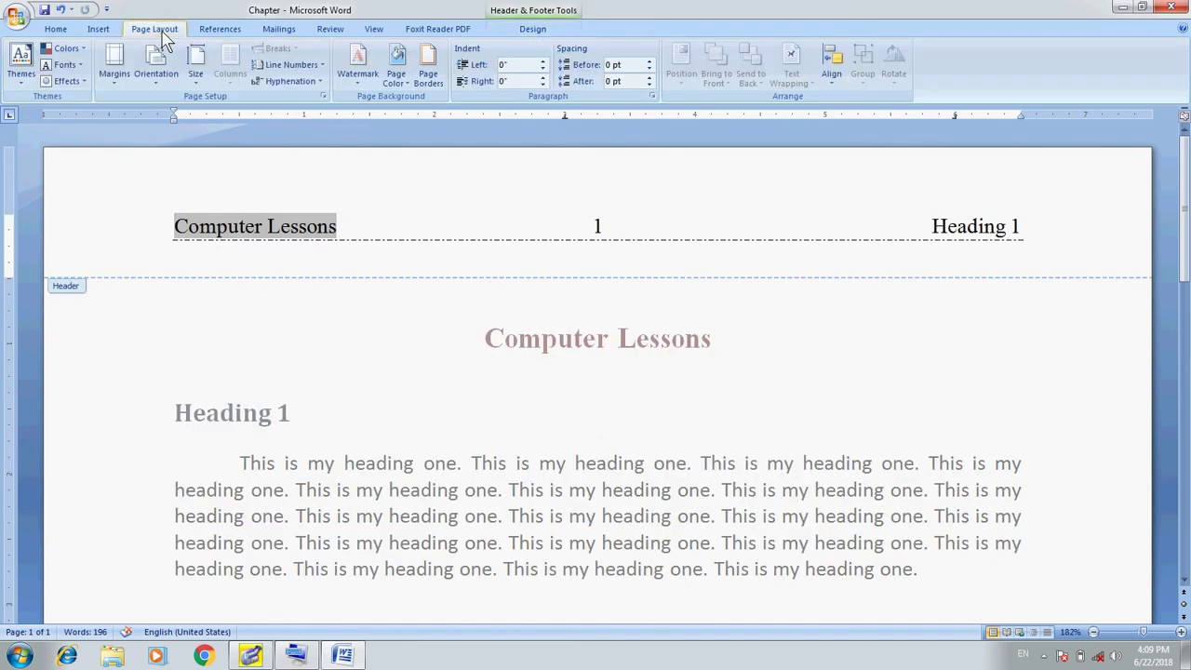
Reopen Borders and Shading and choose a 2 ¼ pt dash-dot line style
left_click(428, 77)
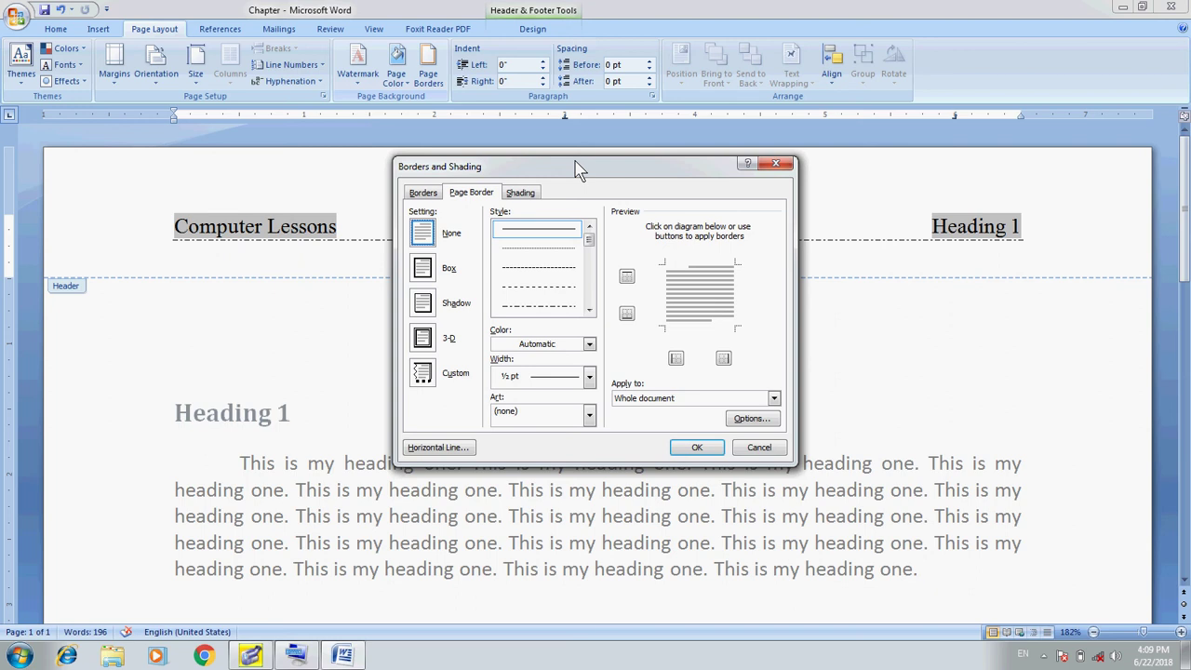
left_click(590, 376)
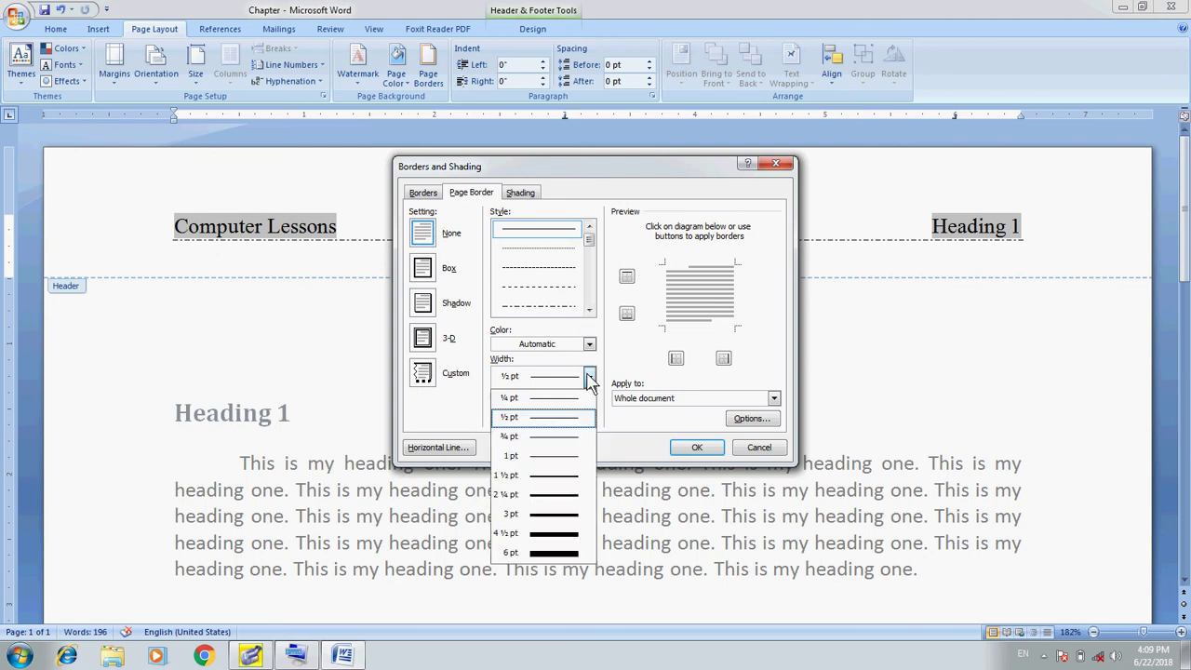
left_click(555, 494)
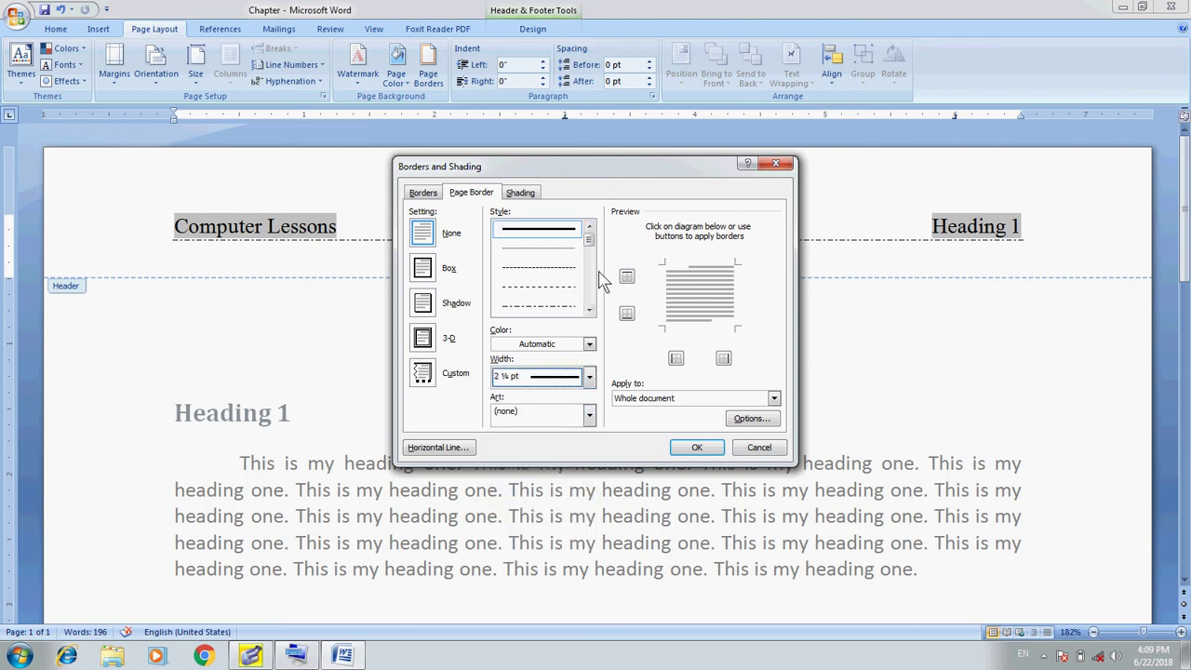
left_click(589, 311)
left_click(589, 311)
left_click(589, 311)
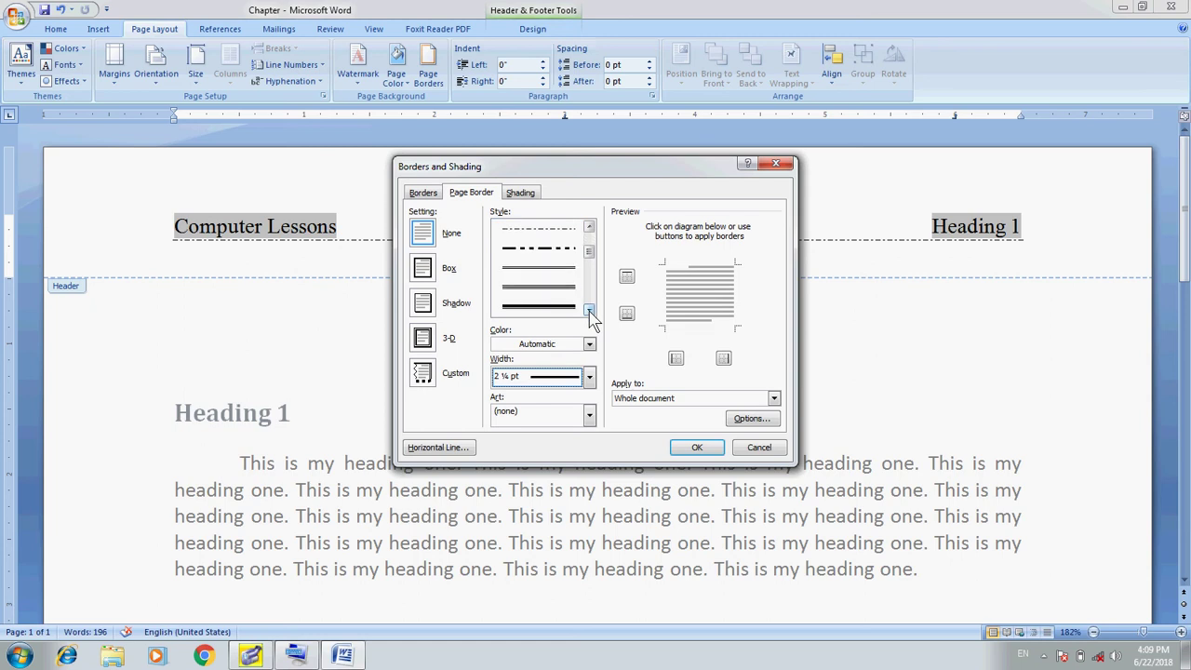
left_click(589, 310)
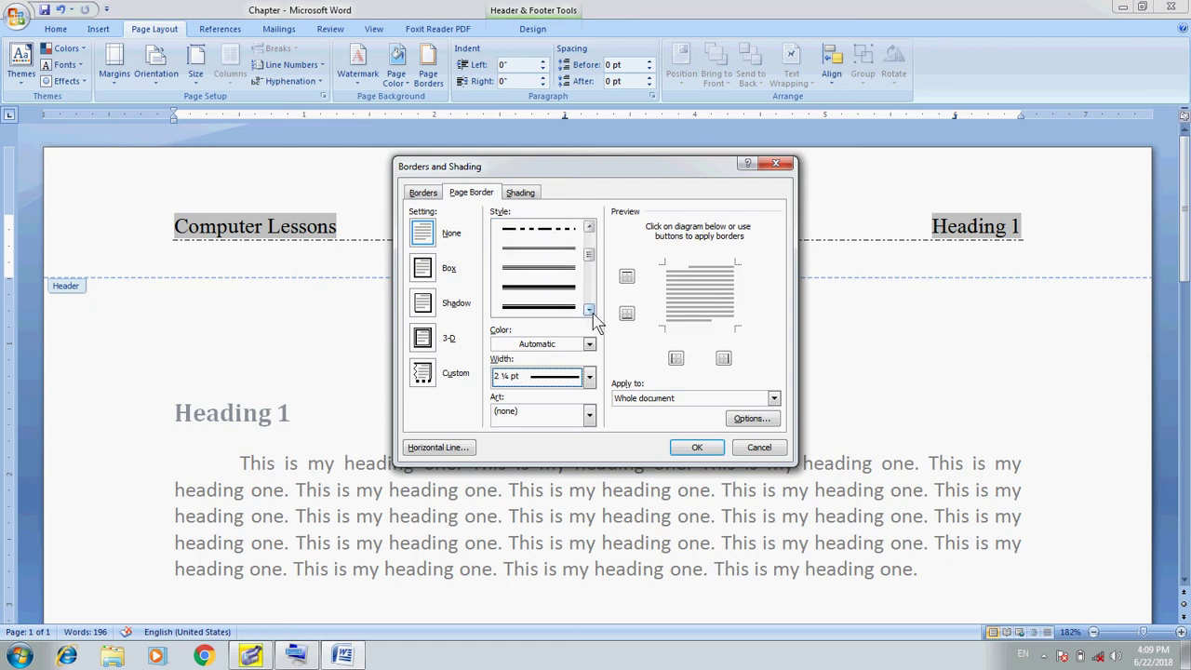
left_click(589, 310)
left_click(589, 310)
left_click(589, 310)
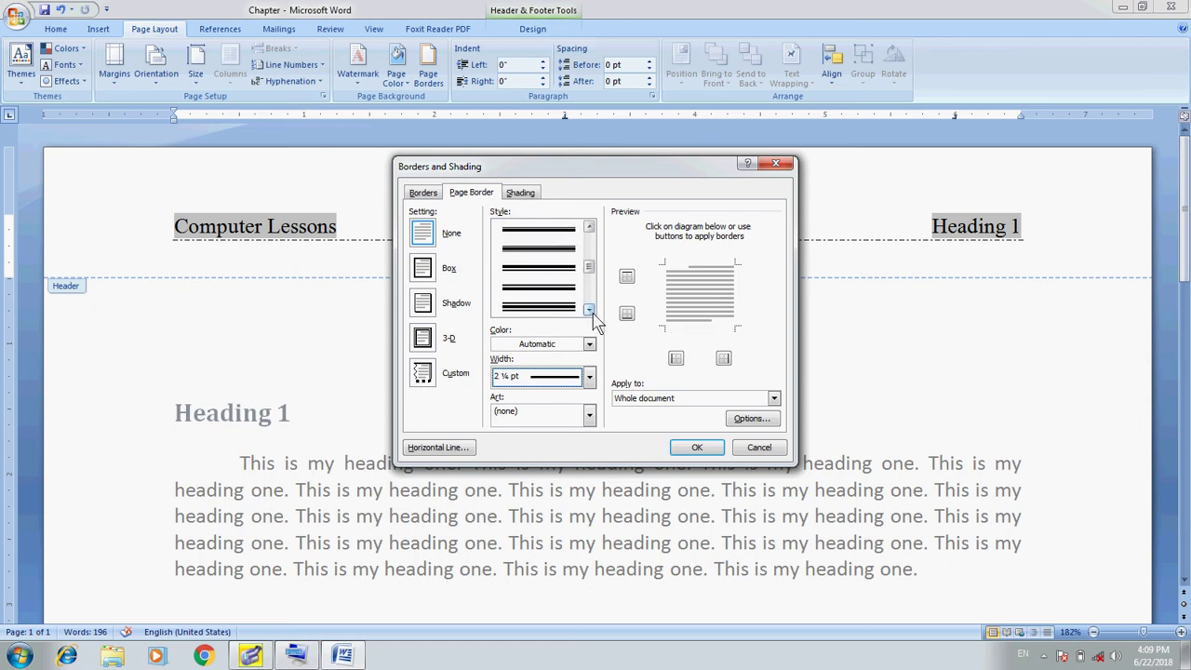
left_click(589, 228)
left_click(590, 228)
left_click(551, 270)
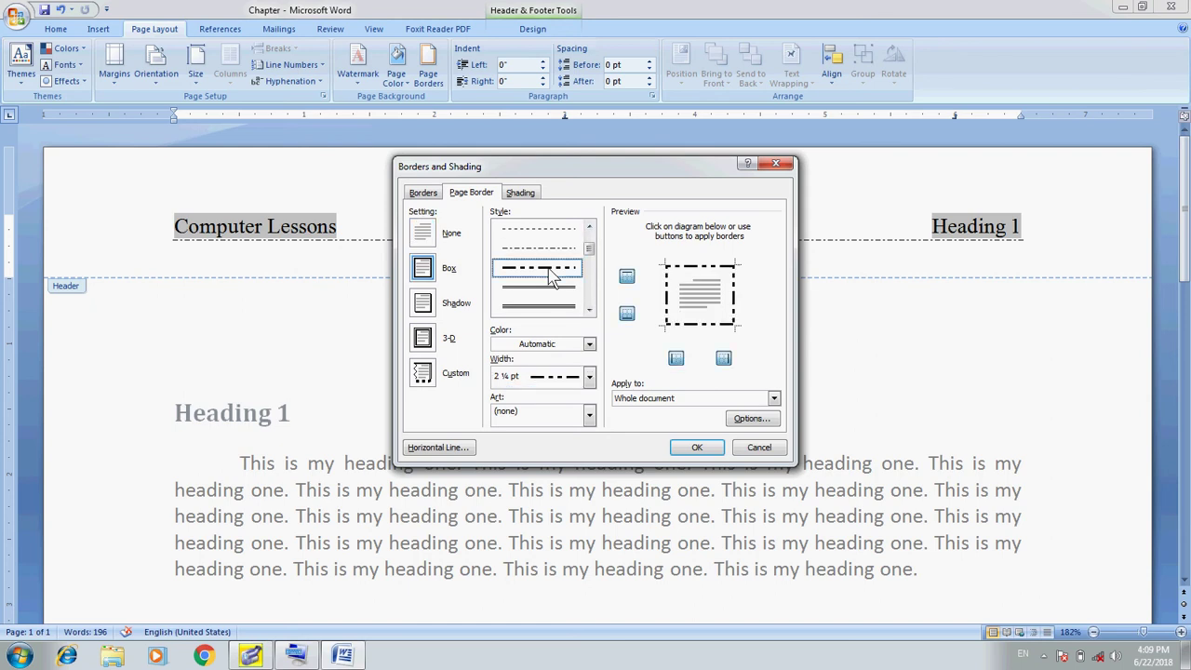
Replace the box border with a bottom-only border and apply it to the header
left_click(428, 242)
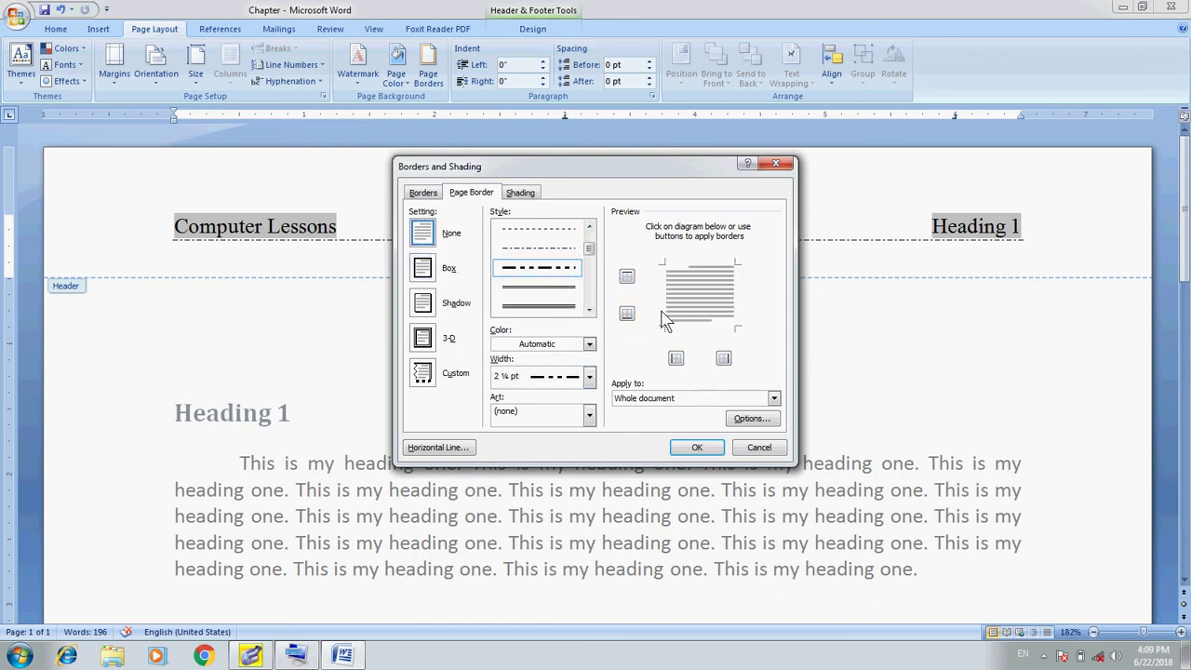
left_click(627, 316)
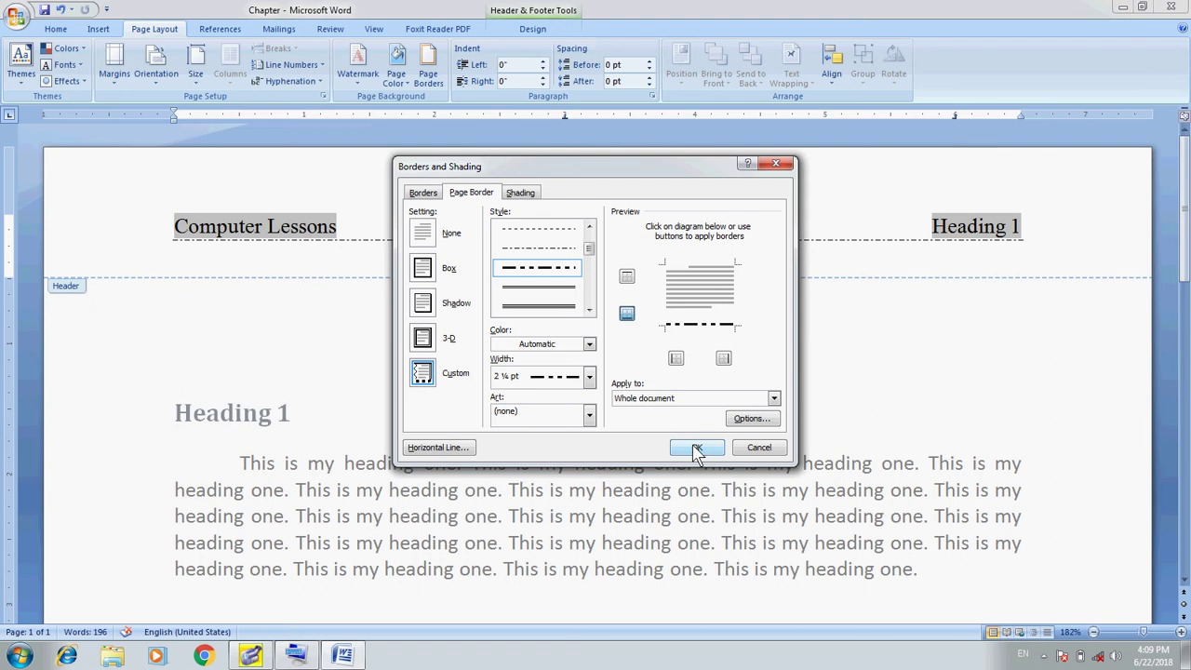
left_click(697, 451)
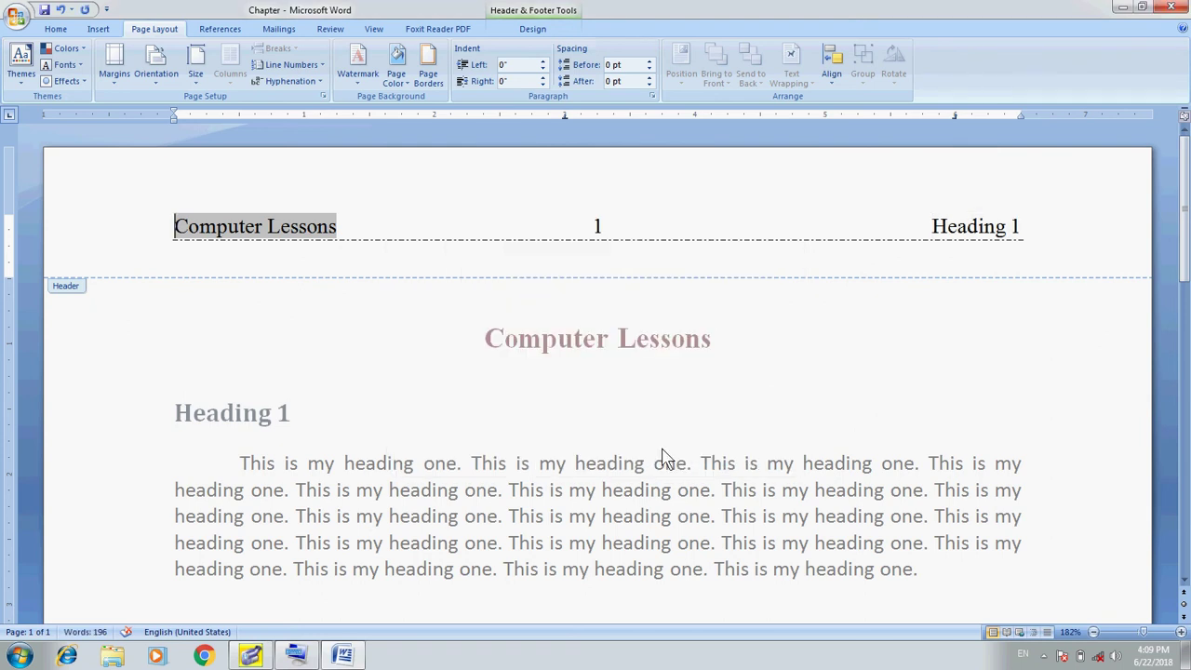
Close the header and select the whole Heading 1 line in the body
left_click(546, 222)
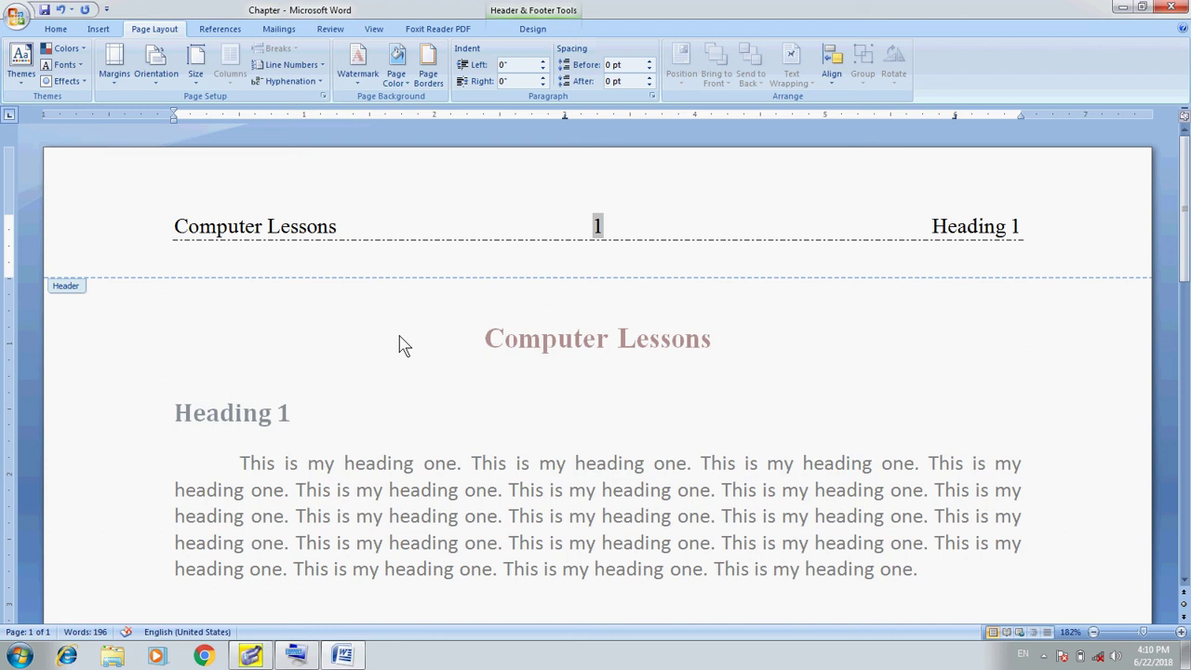
double_click(360, 346)
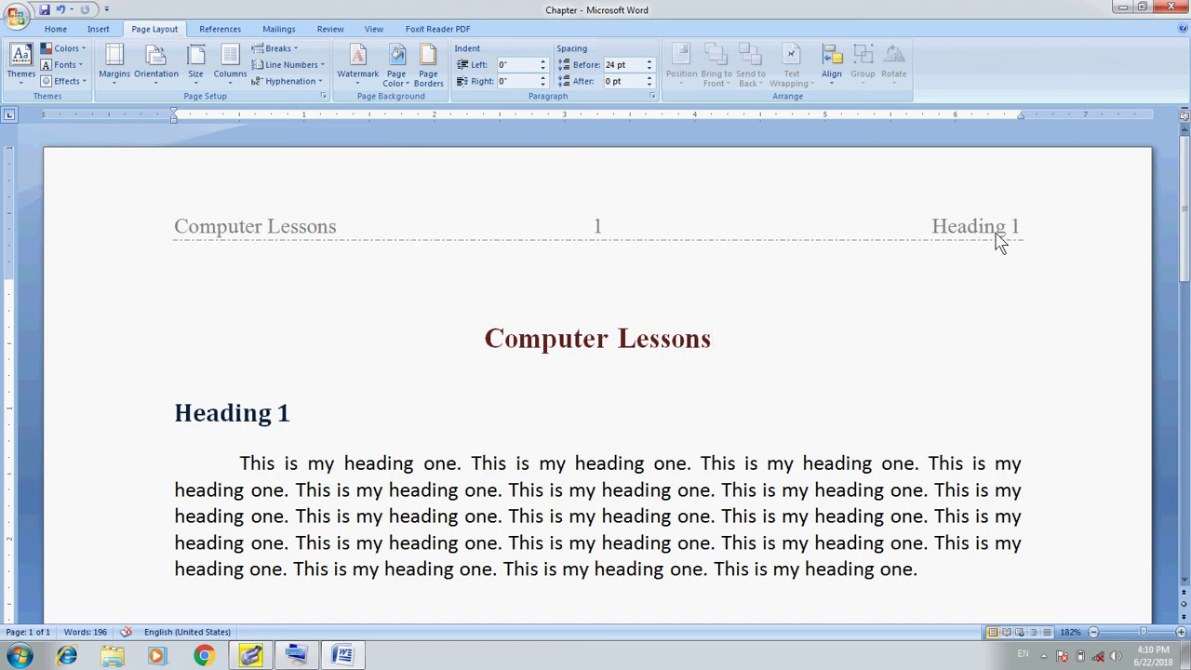
left_click(213, 416)
triple_click(213, 419)
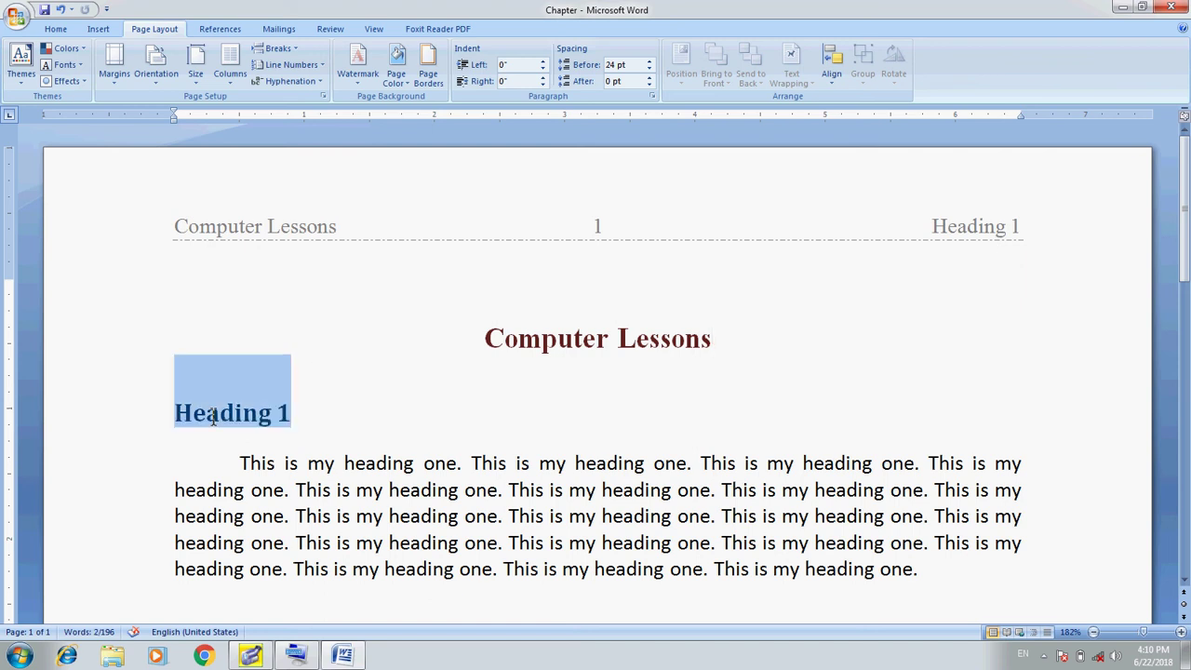
Retype the heading as 'Introduction of Computer' and save the document
type("Int")
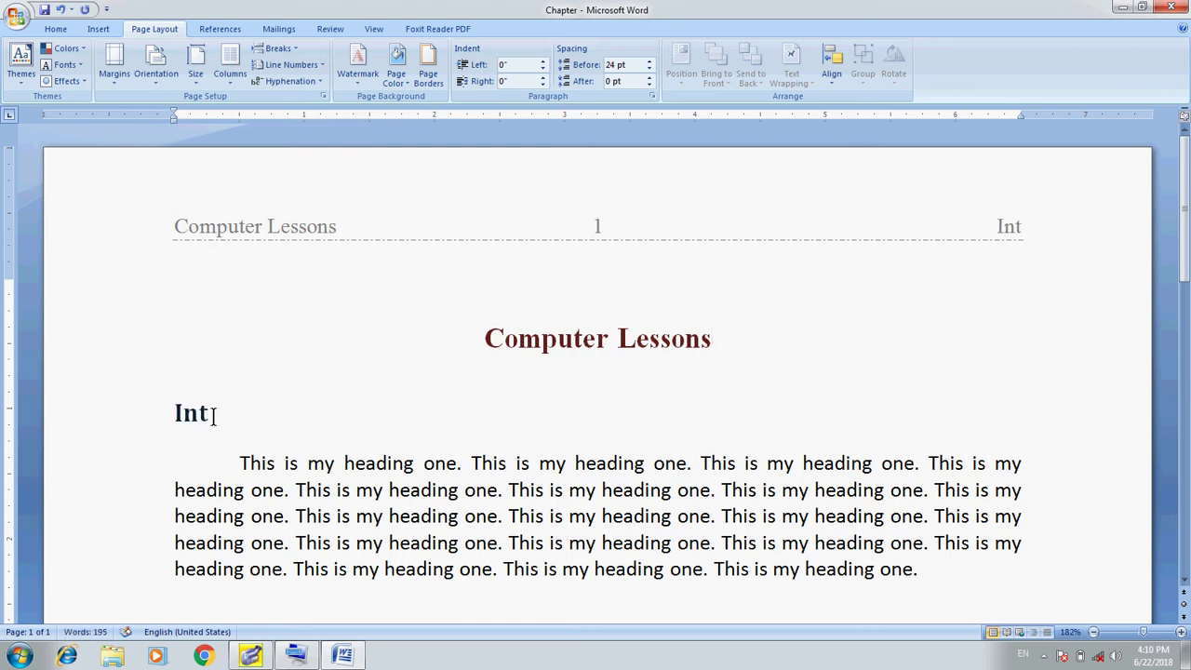
type("rudu")
key("BackSpace")
key("BackSpace")
key("BackSpace")
type("o")
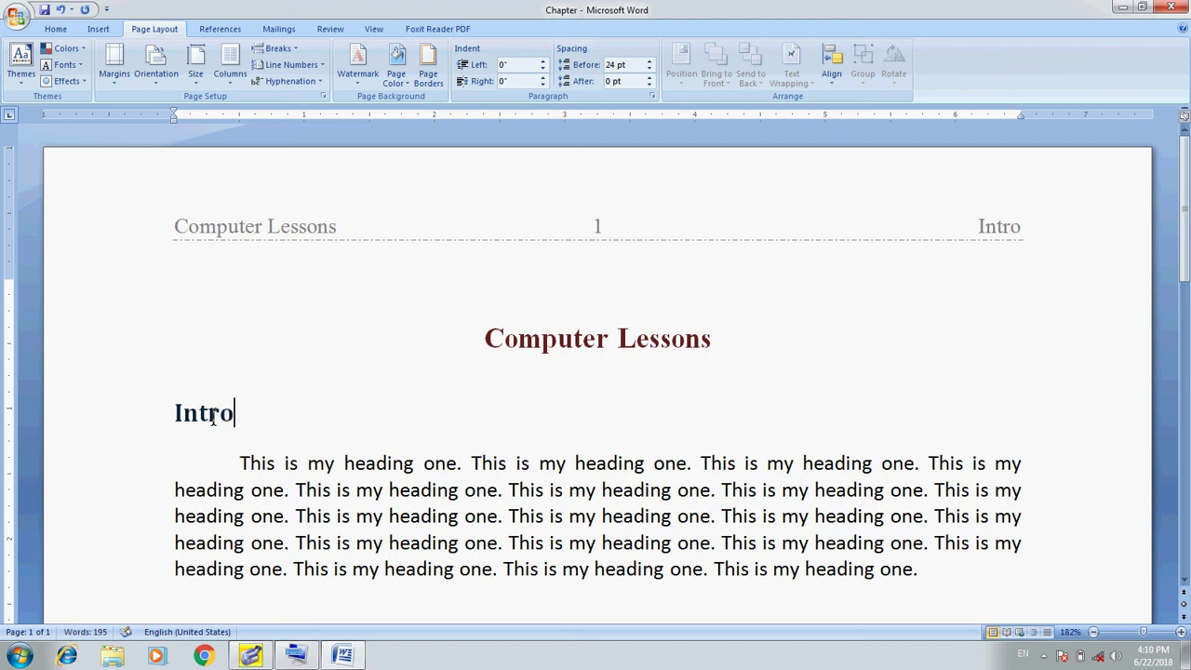
type("duction of")
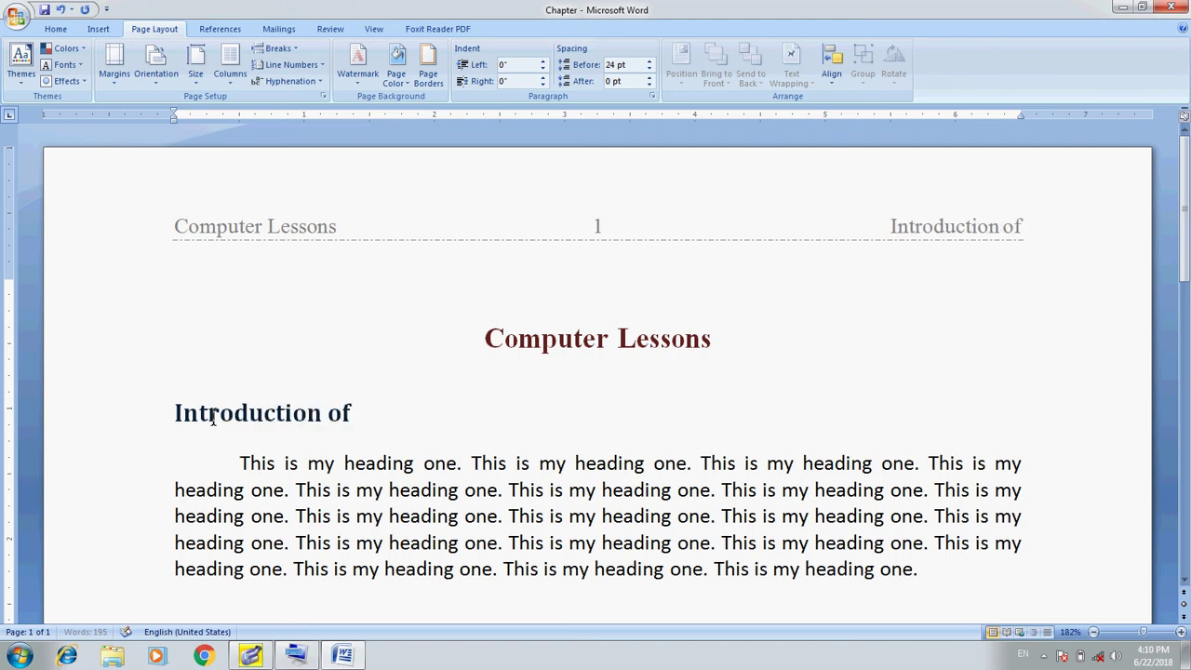
type(" Computer.")
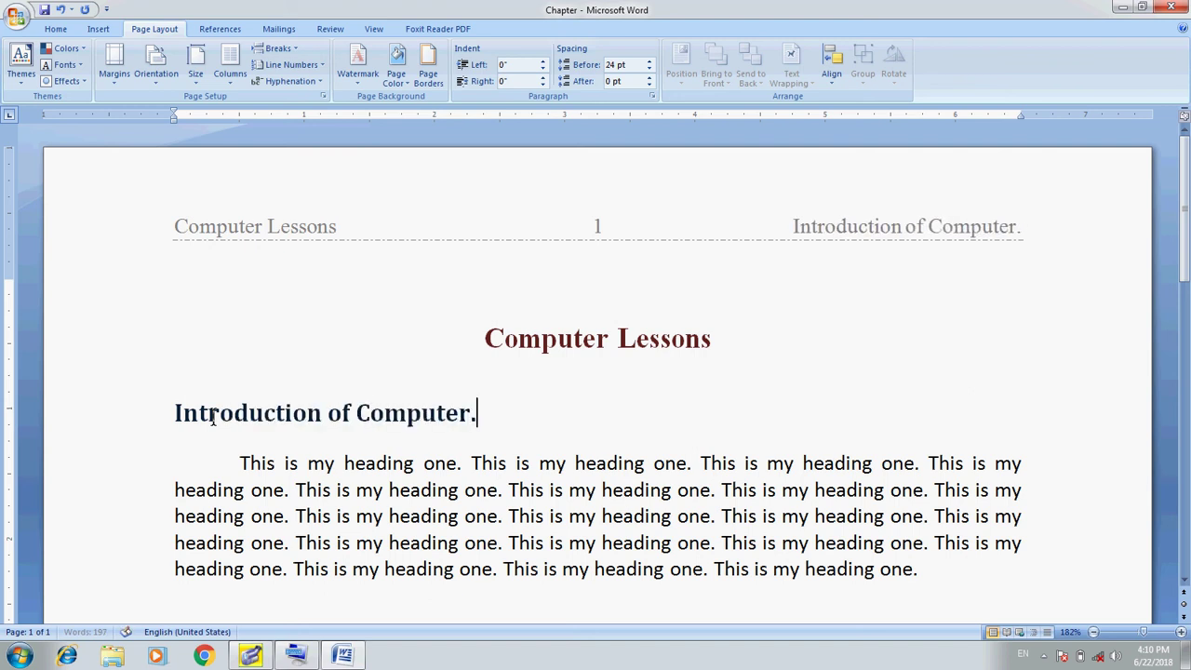
key("BackSpace")
type(":")
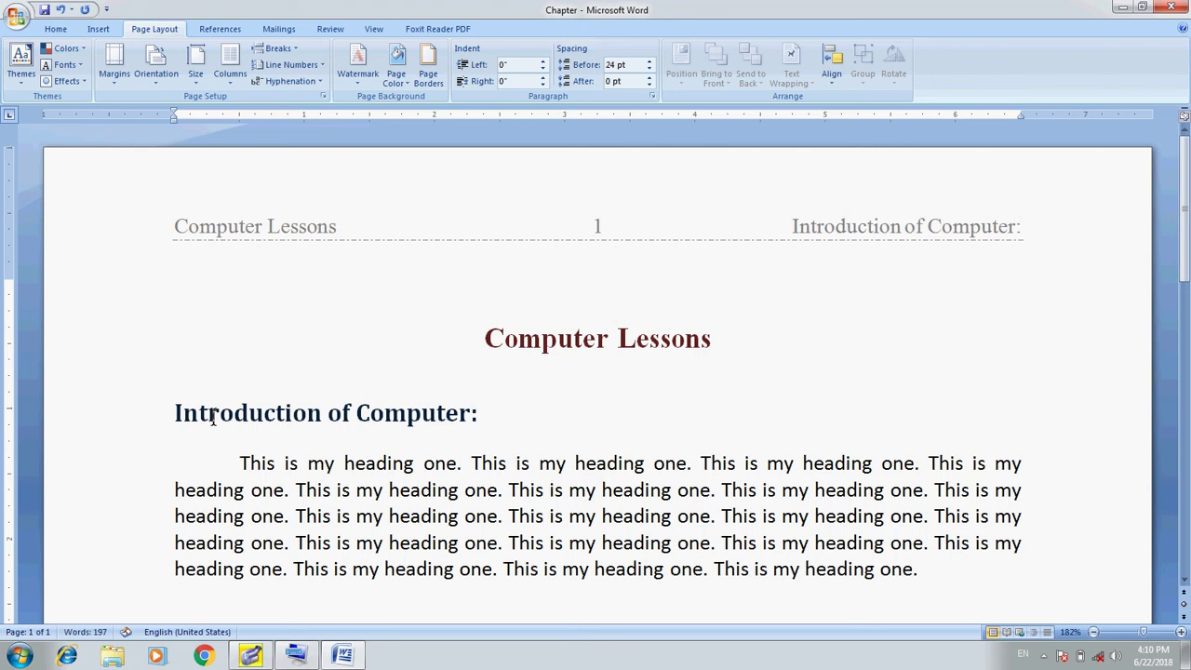
key("BackSpace")
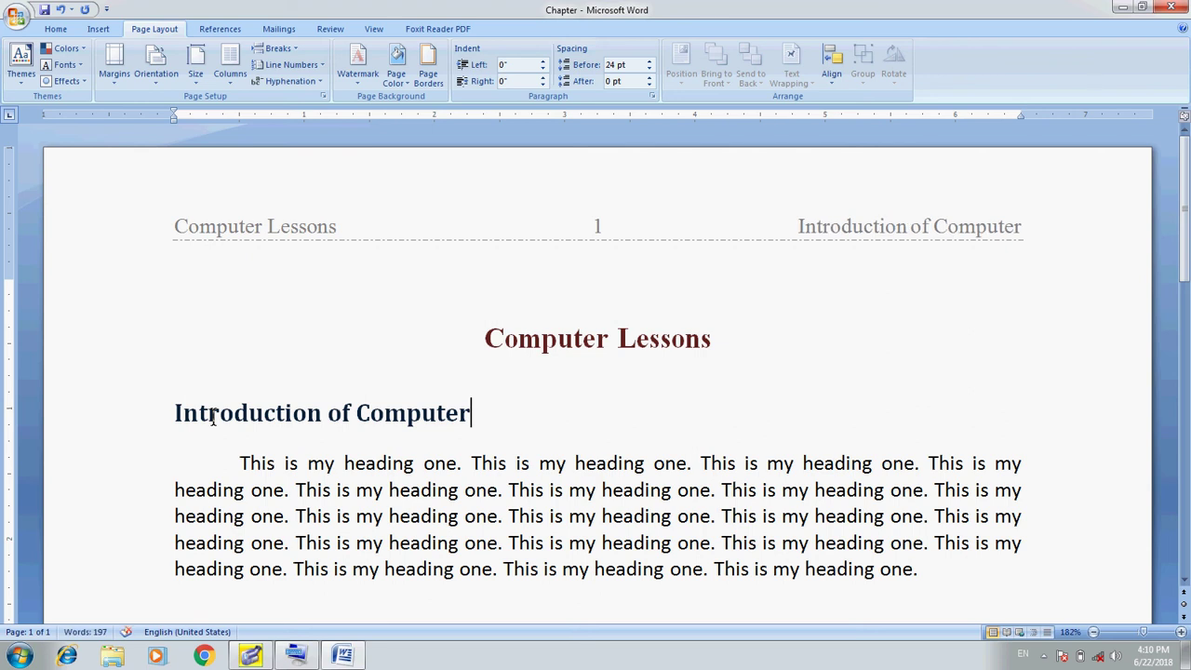
key("ctrl+s")
key("End")
double_click(444, 212)
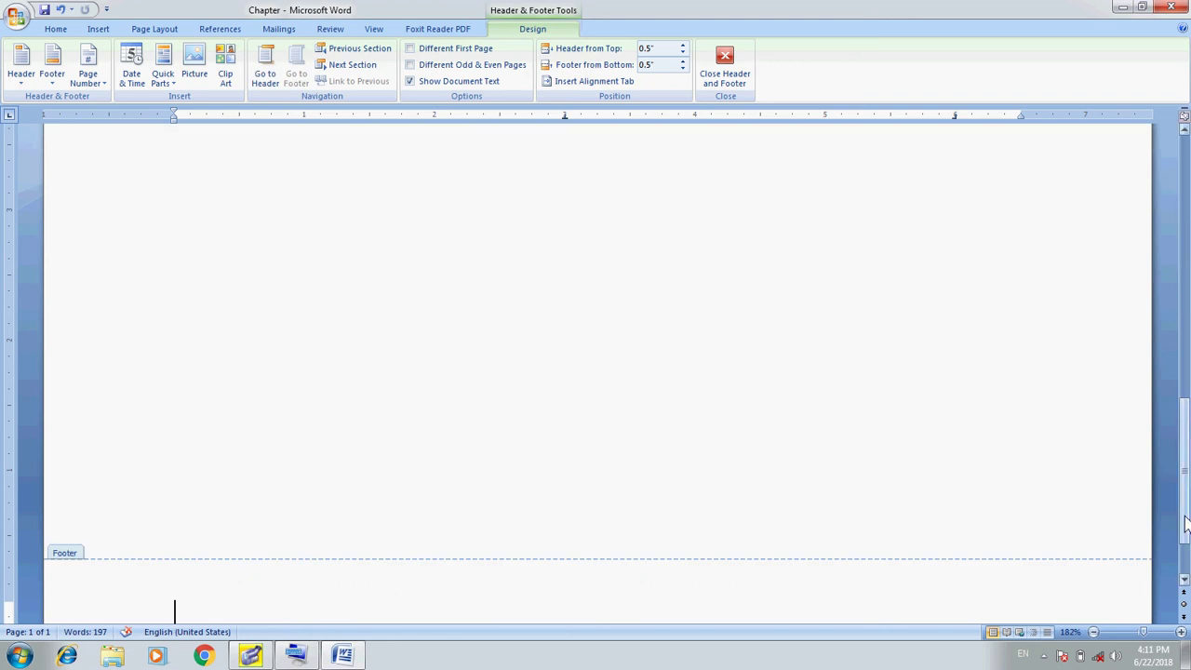
left_click_drag(1186, 521, 1187, 555)
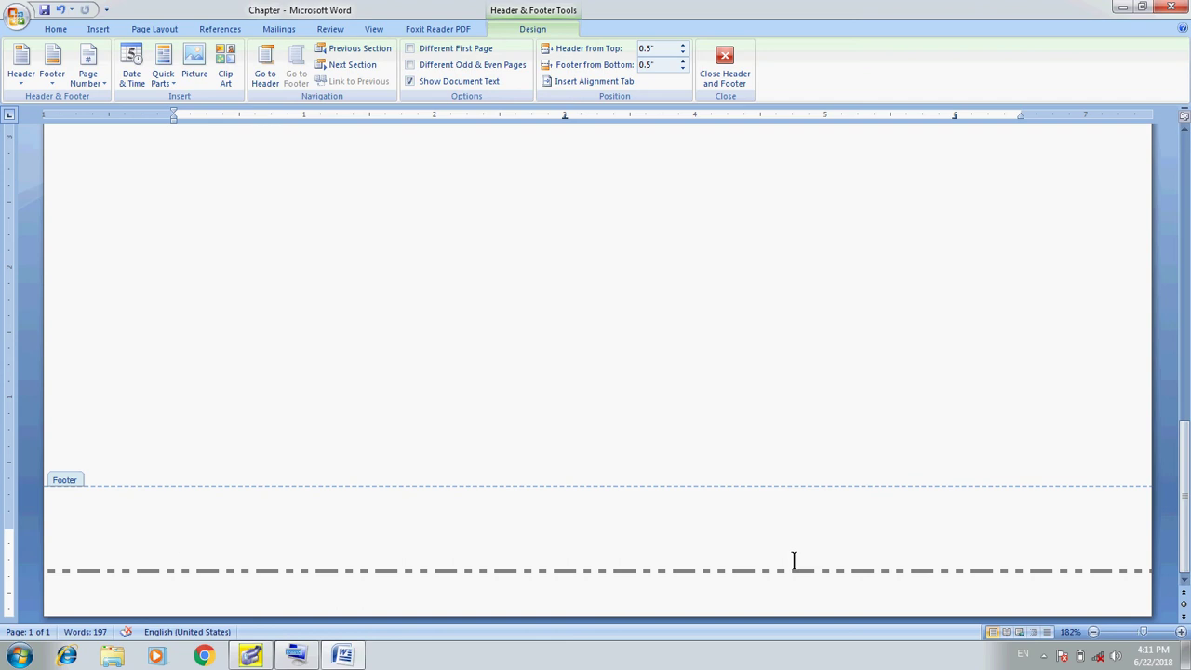
key("ctrl+Home")
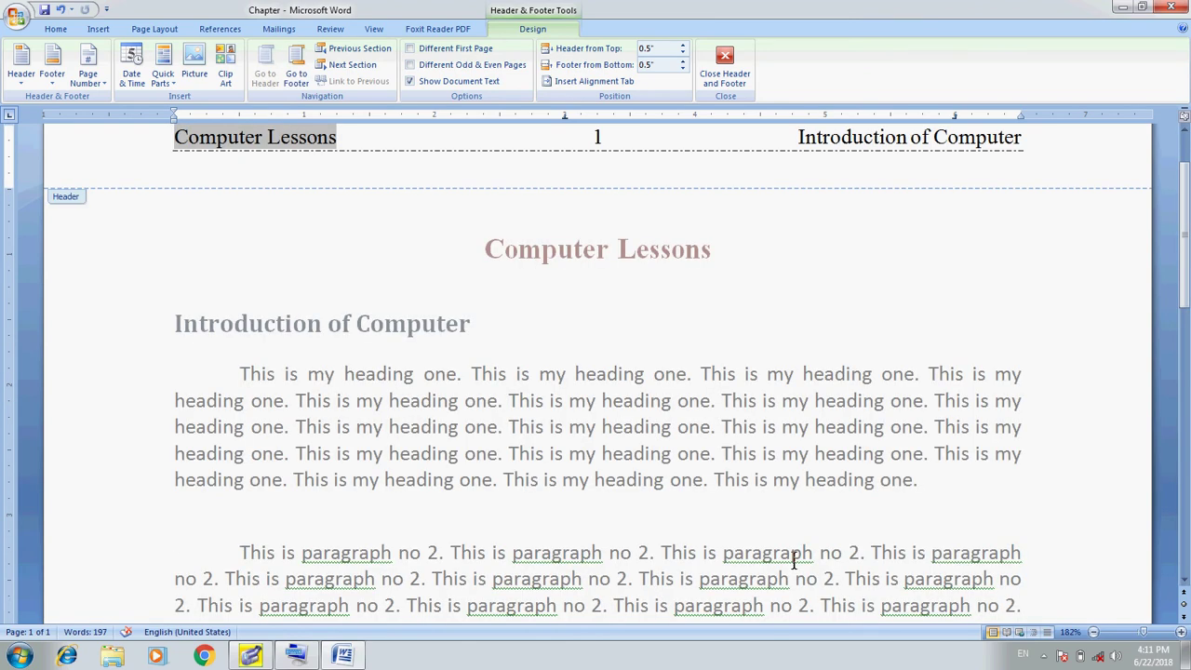
key("Escape")
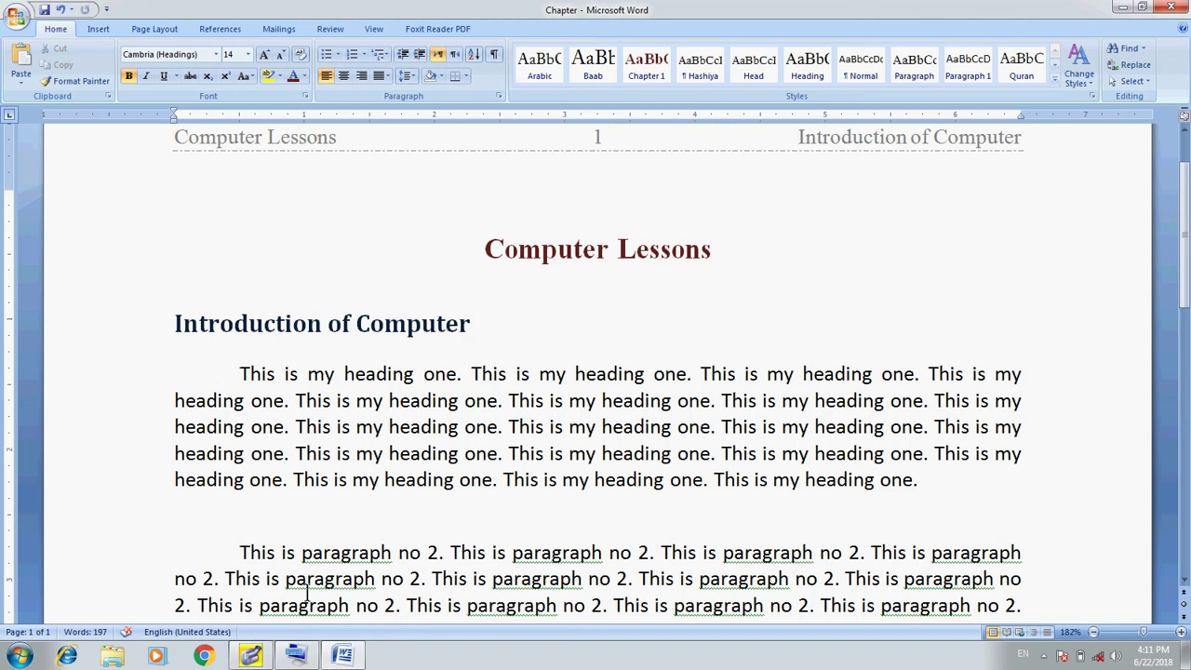
Save the document from its top and bring up the Super Screen Recorder window
key("Down")
key("Down")
key("Down")
key("Down")
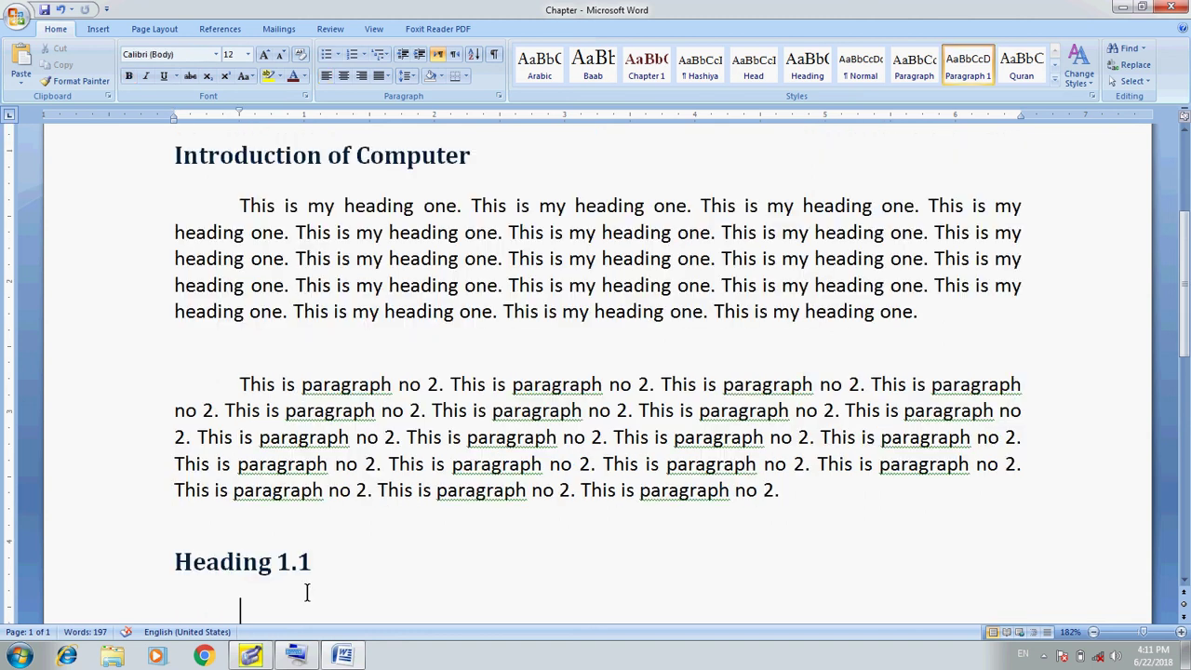
key("ctrl+Home")
key("ctrl+s")
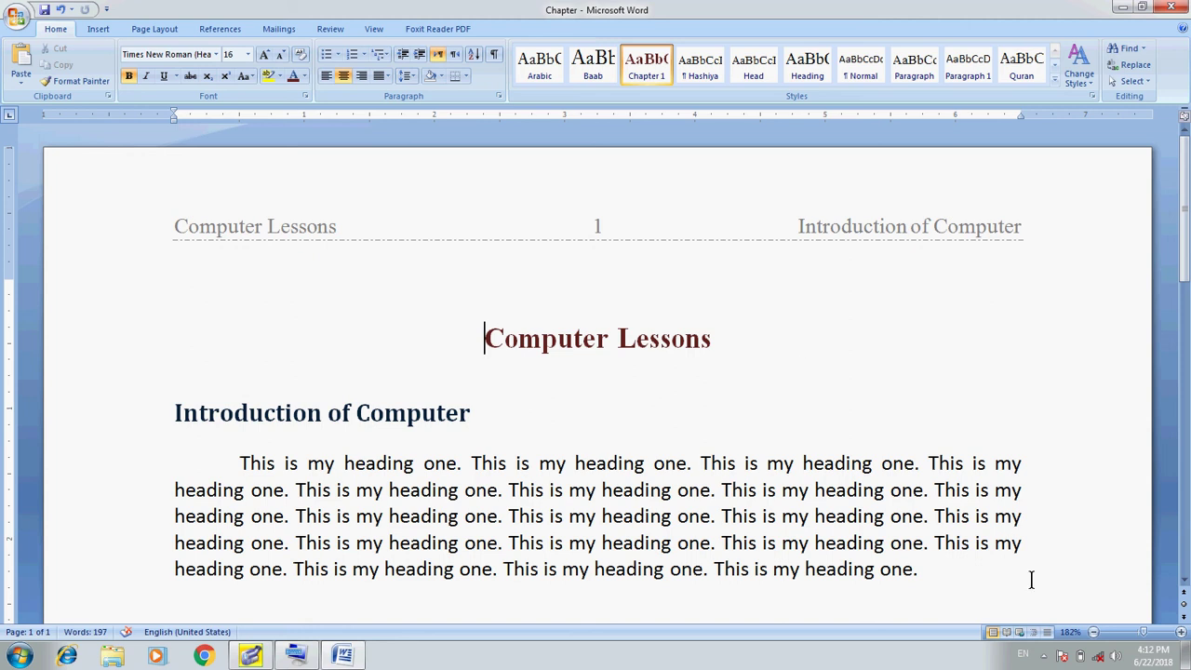
left_click(1043, 655)
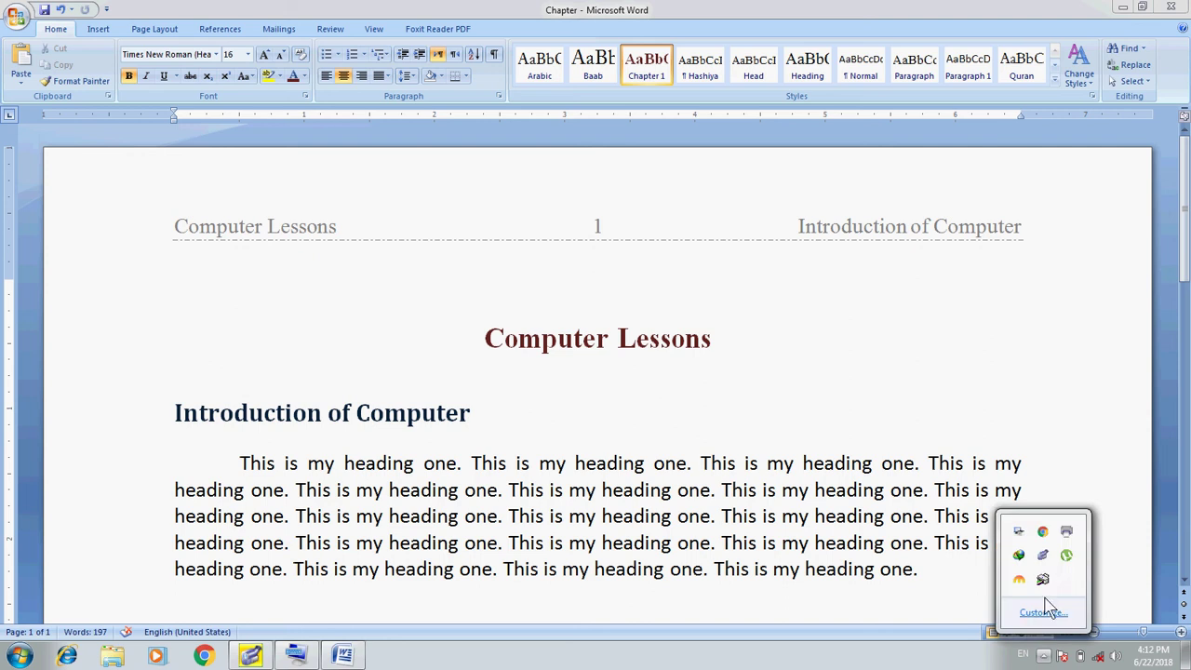
left_click(1042, 556)
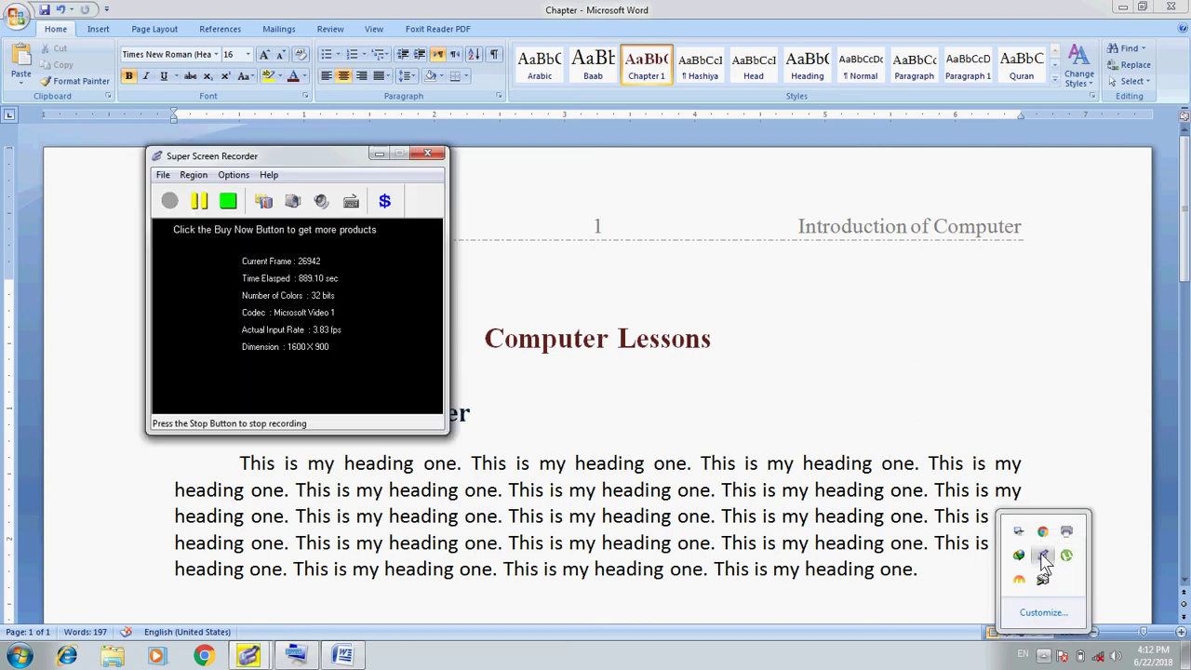